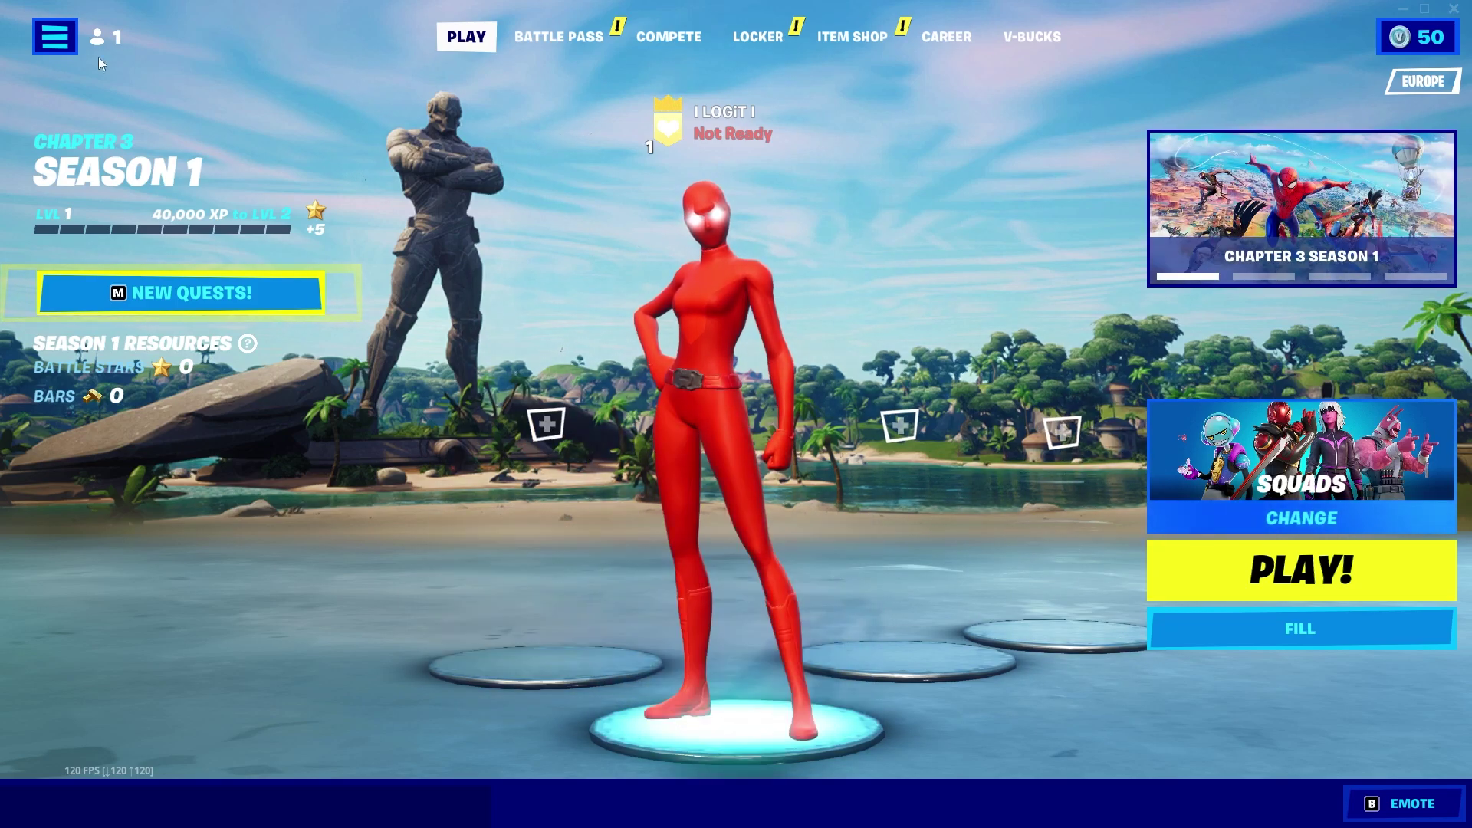
Open the Fortnite lobby sidebar and its main game menu
click(56, 44)
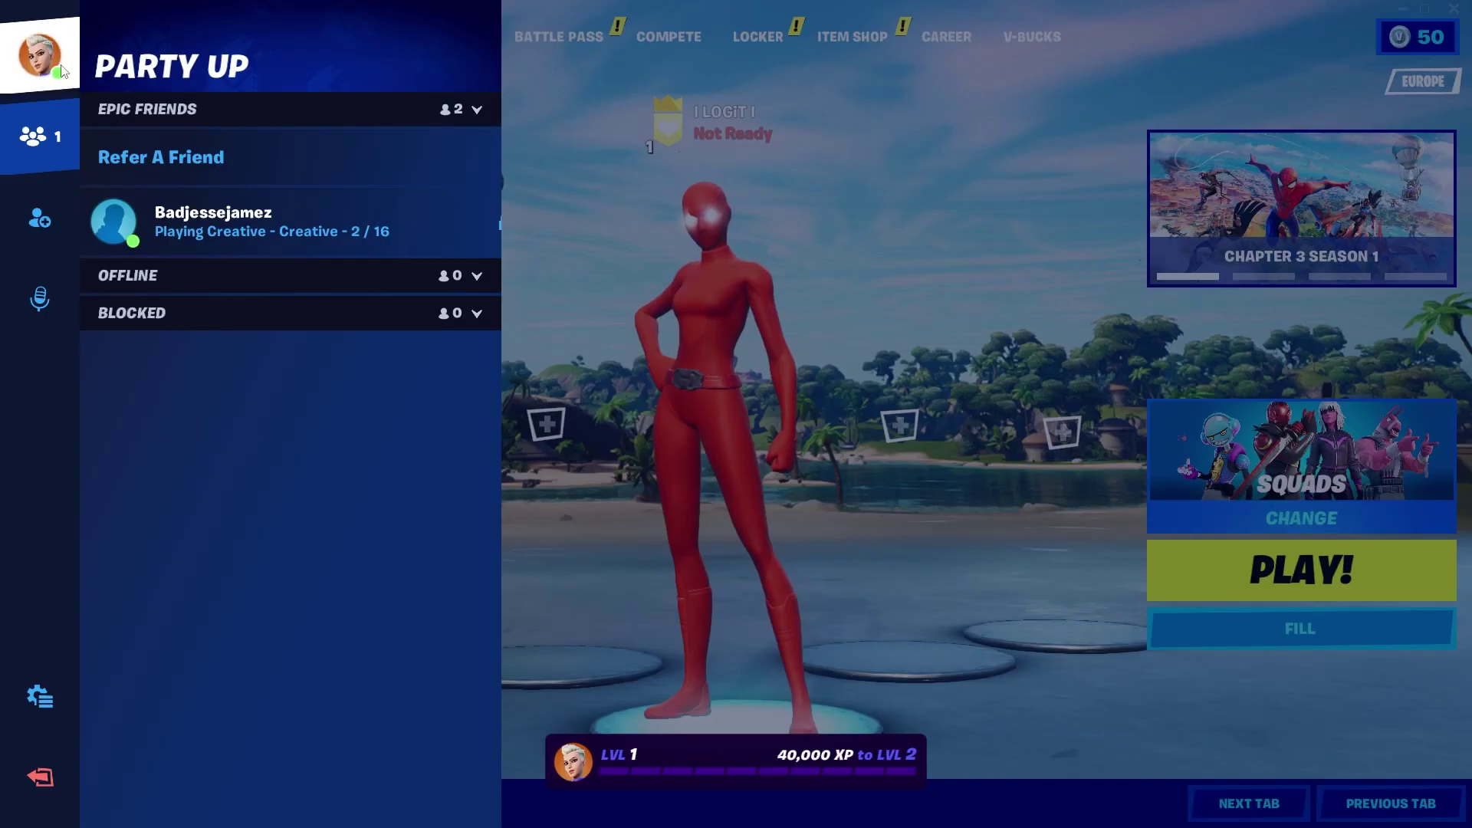
click(40, 698)
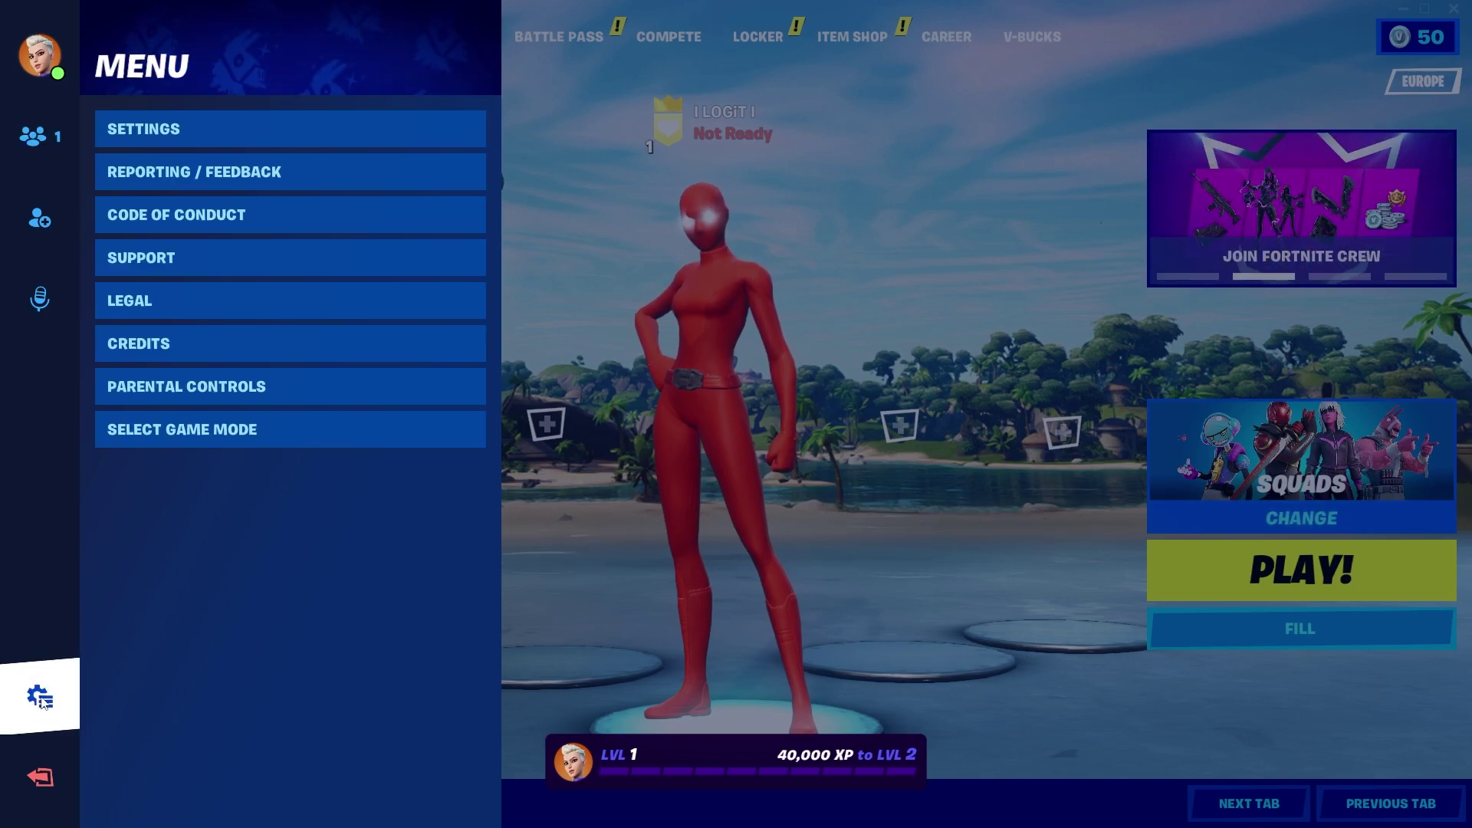
Open Fortnite's game settings and change the display window mode
click(137, 125)
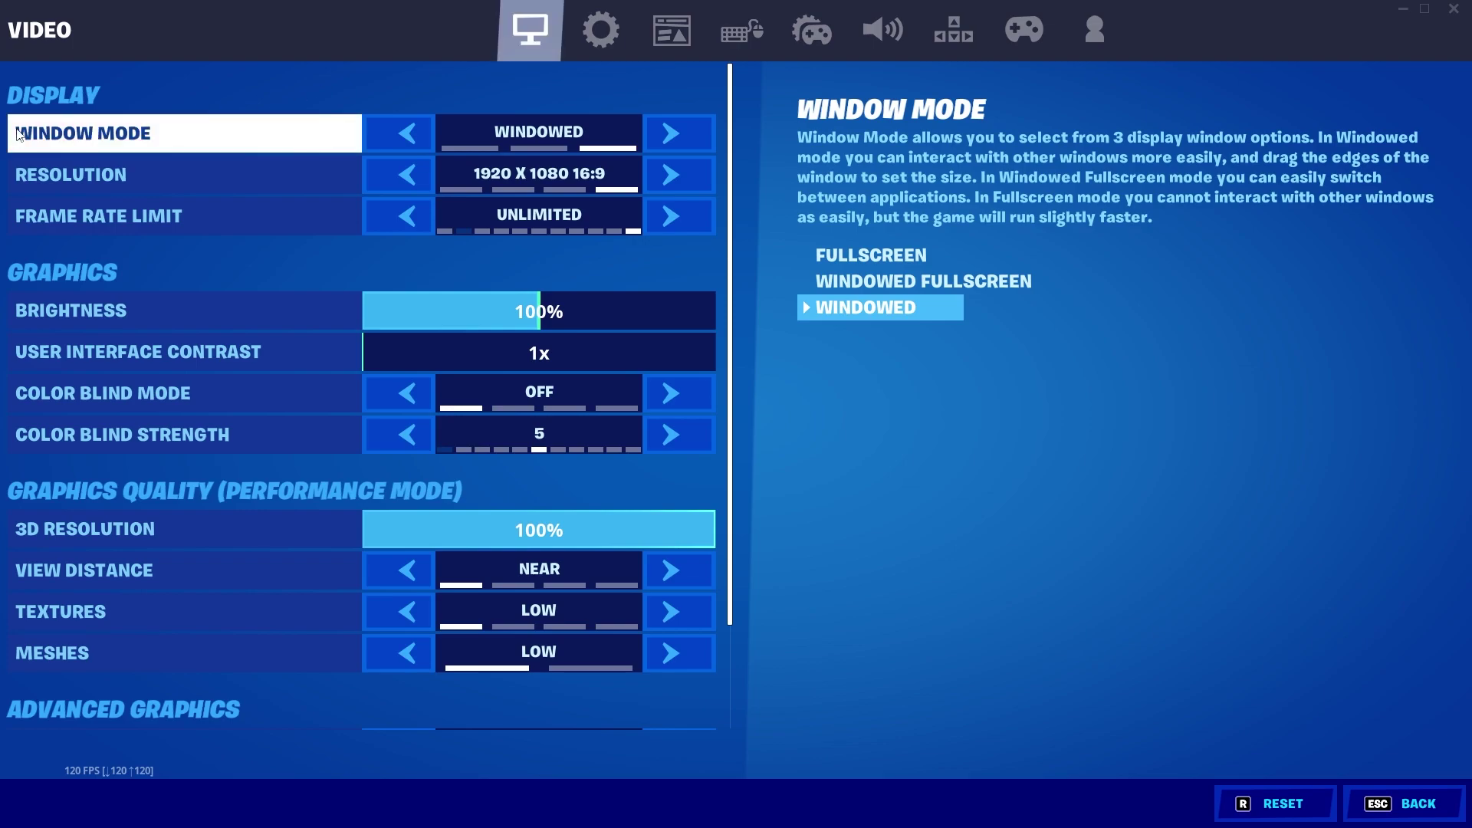
double_click(414, 134)
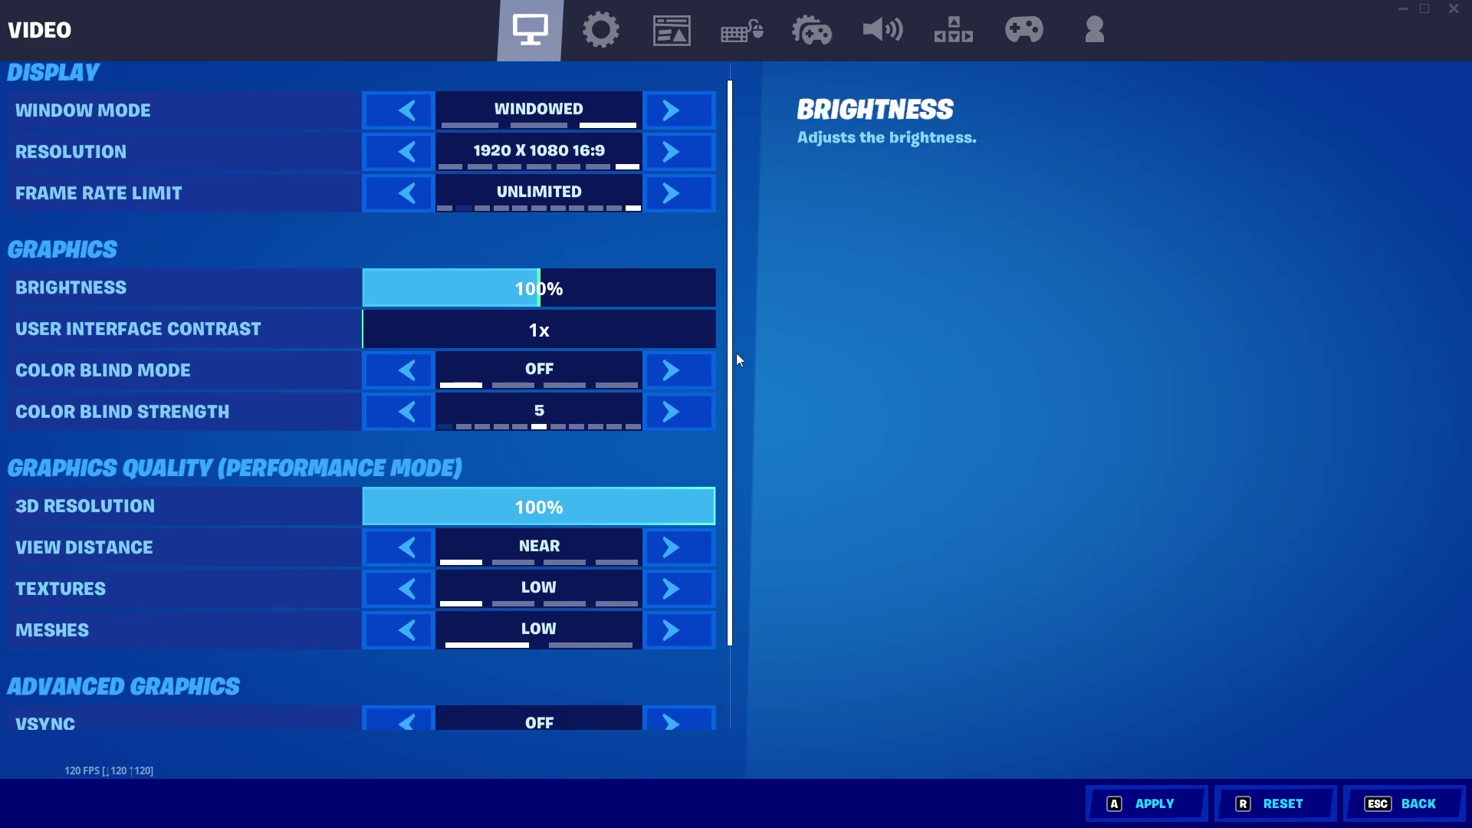
scroll(736, 402, down, 3)
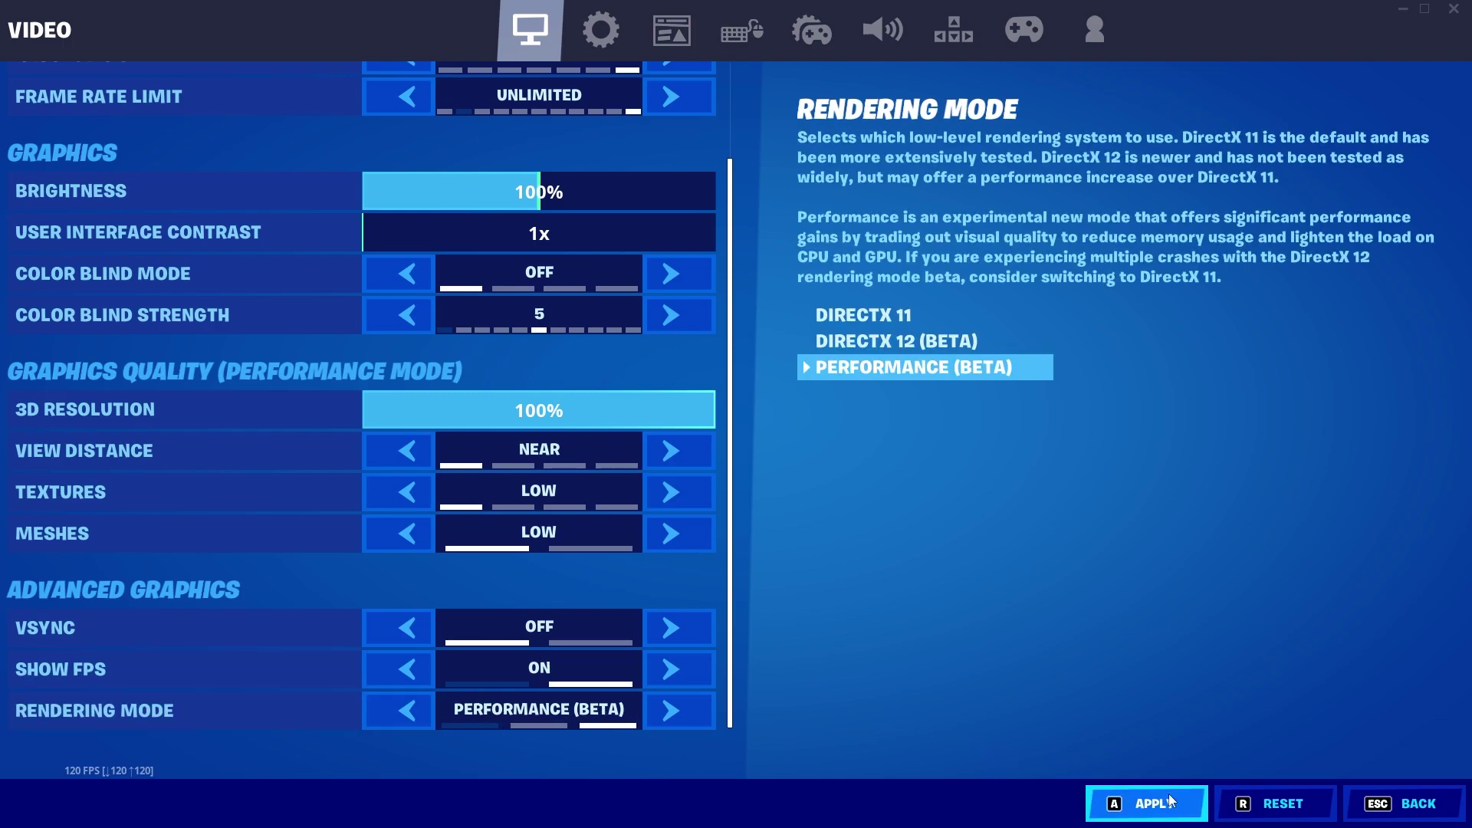
Apply the video settings, return to the lobby, and choose to quit from the sidebar
click(1138, 805)
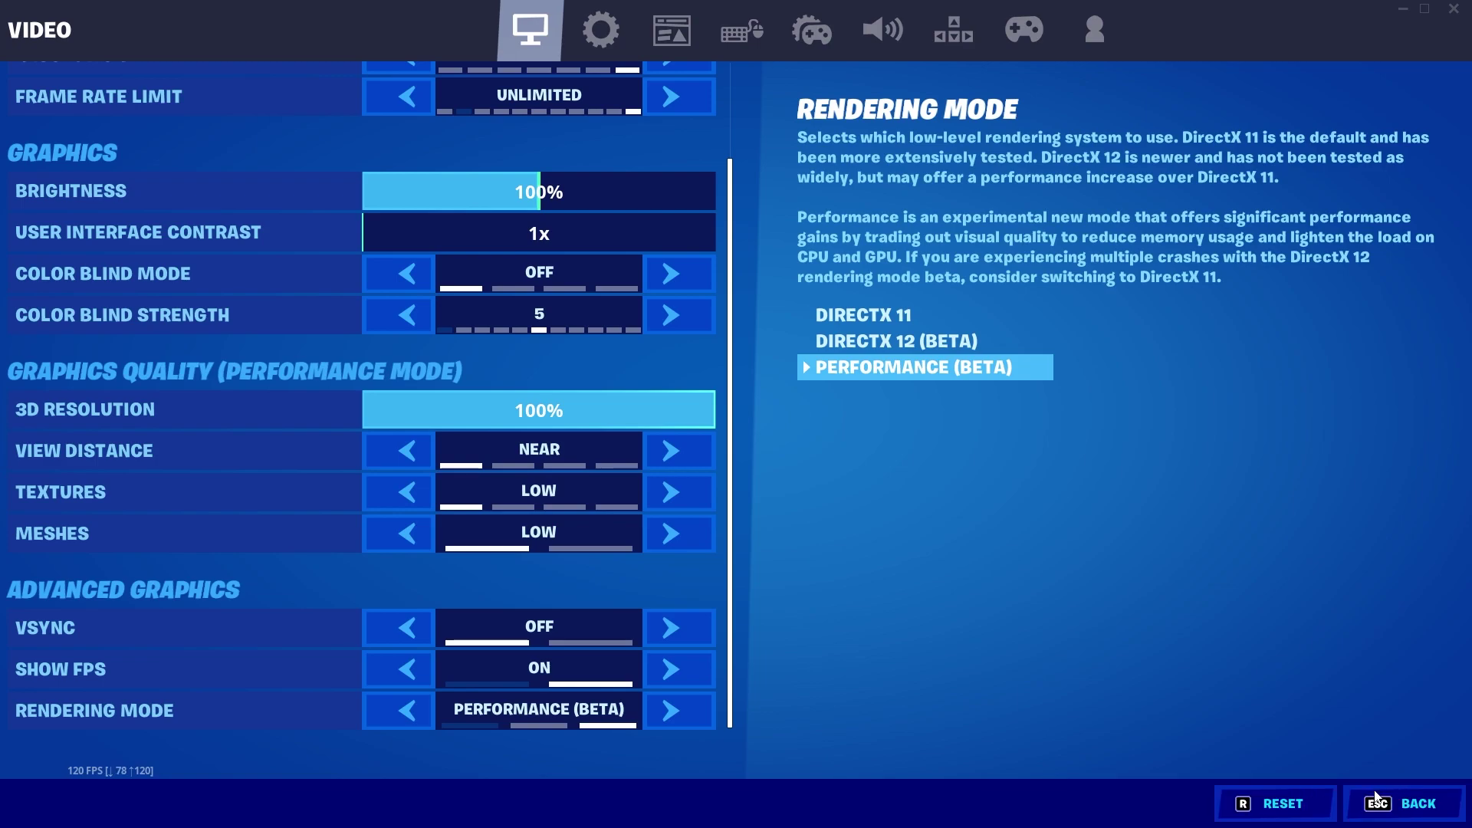
click(1403, 803)
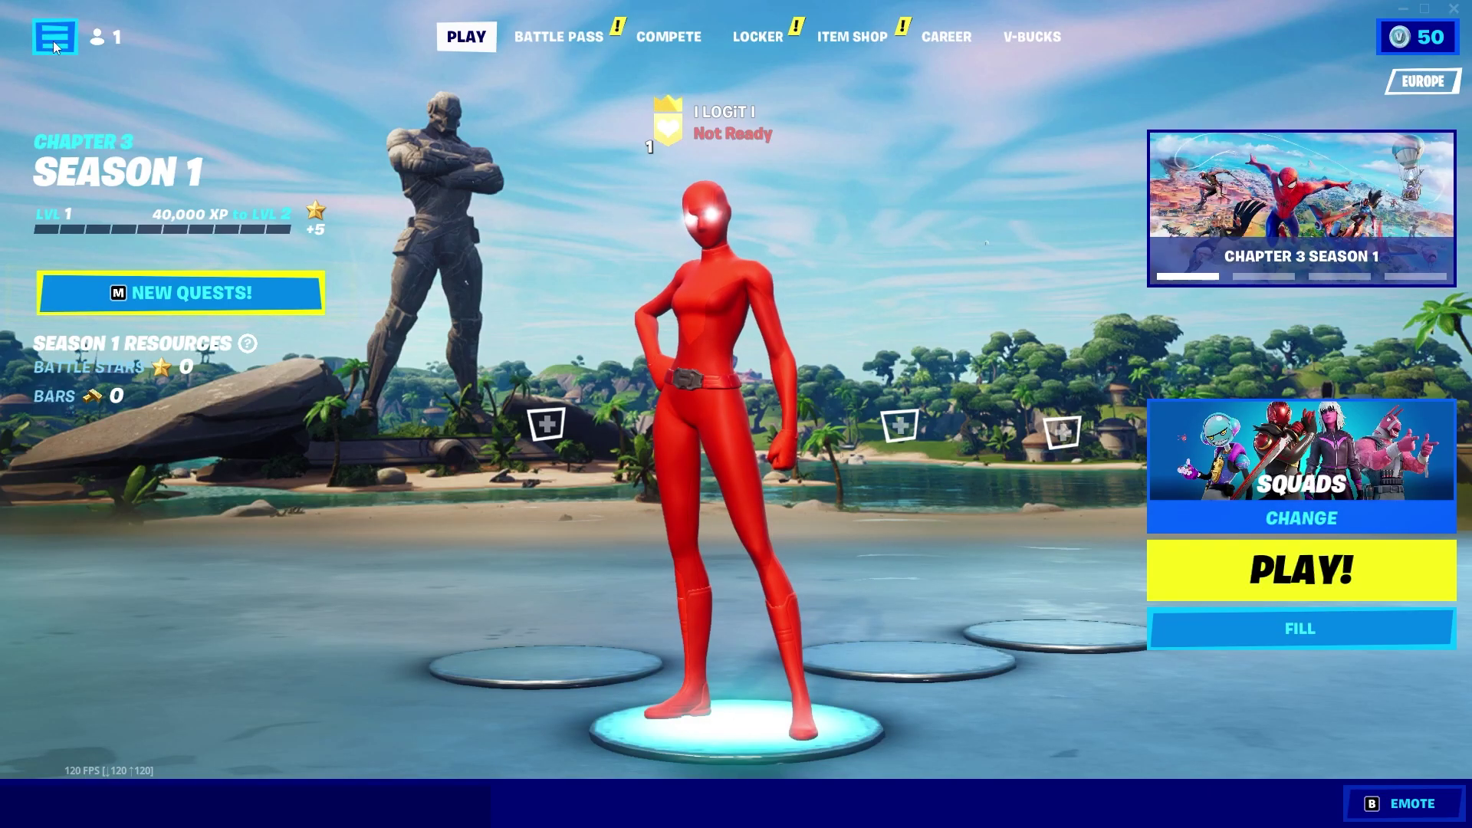
click(50, 35)
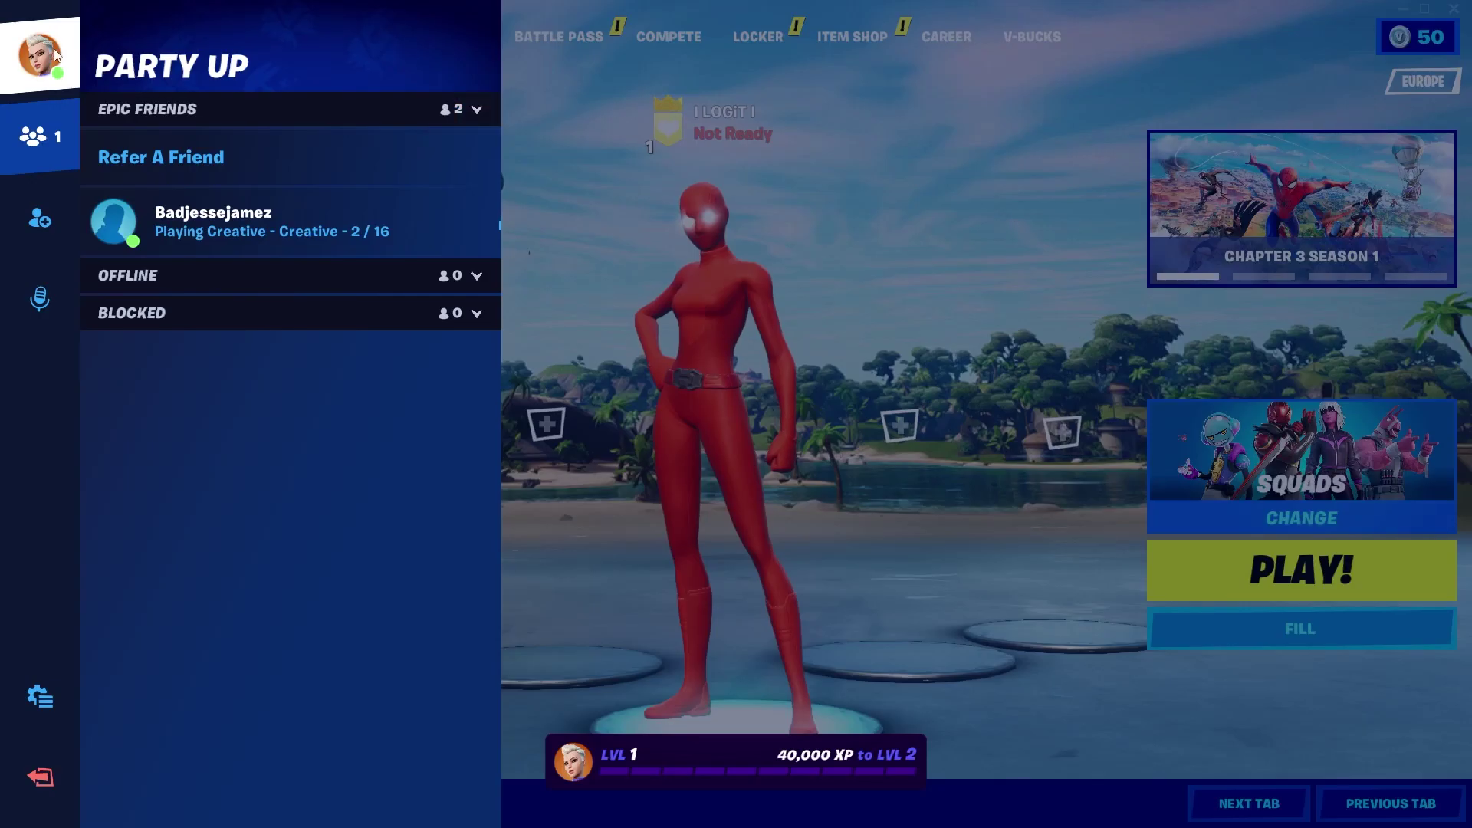
click(41, 777)
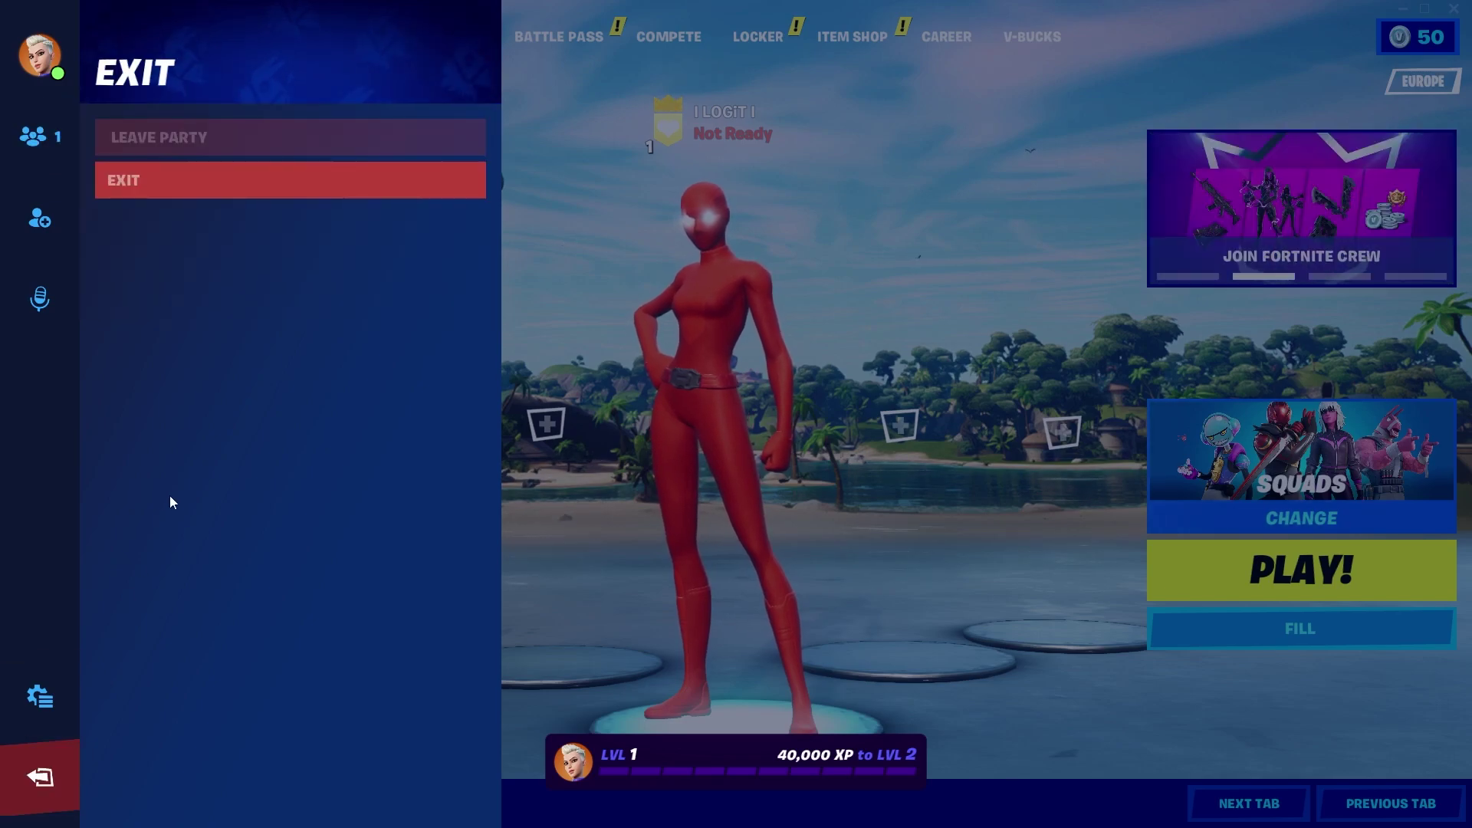
click(136, 181)
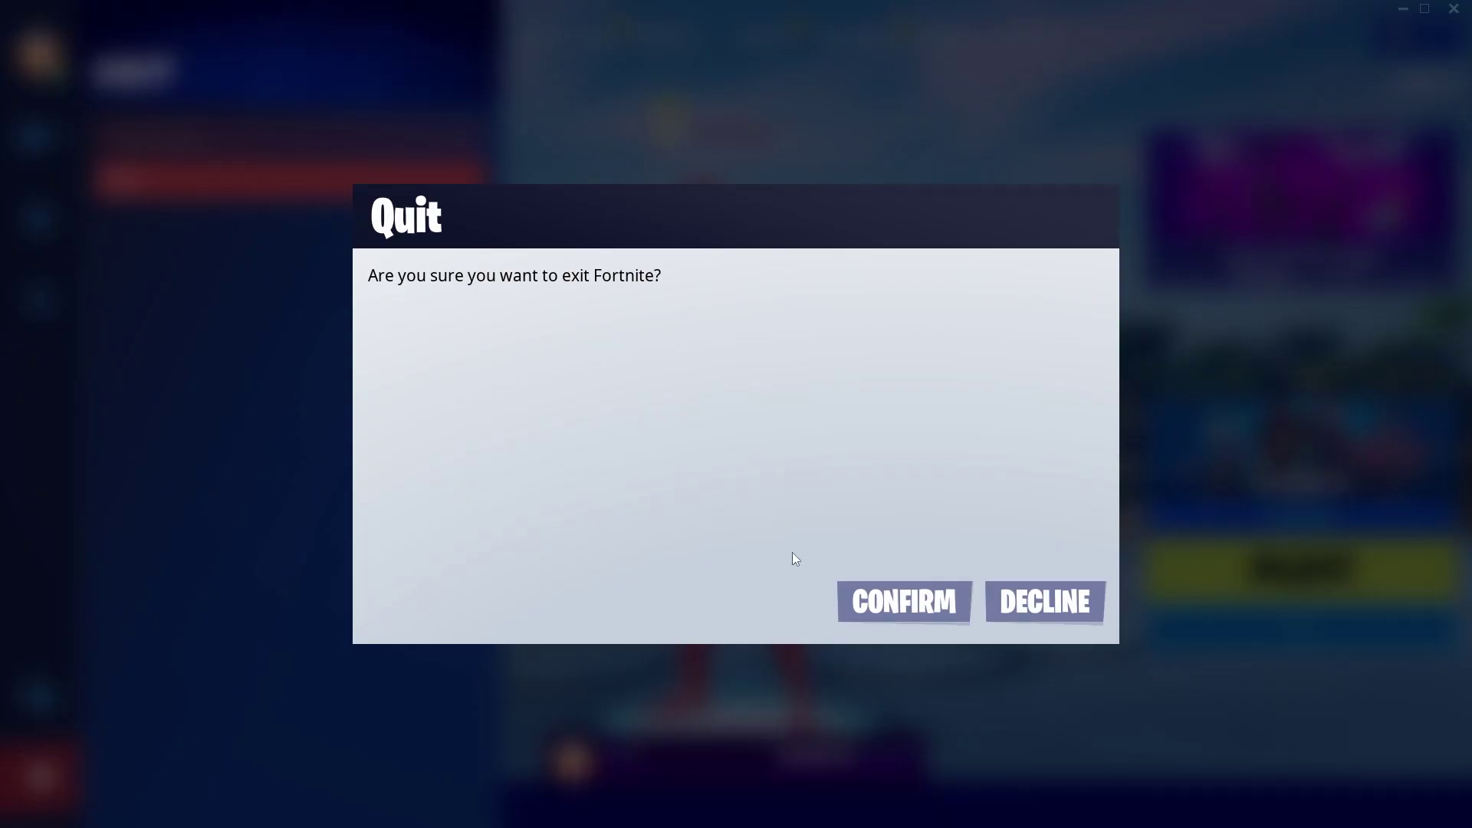
Confirm quitting Fortnite and open Windows Settings at the Gaming section
click(889, 600)
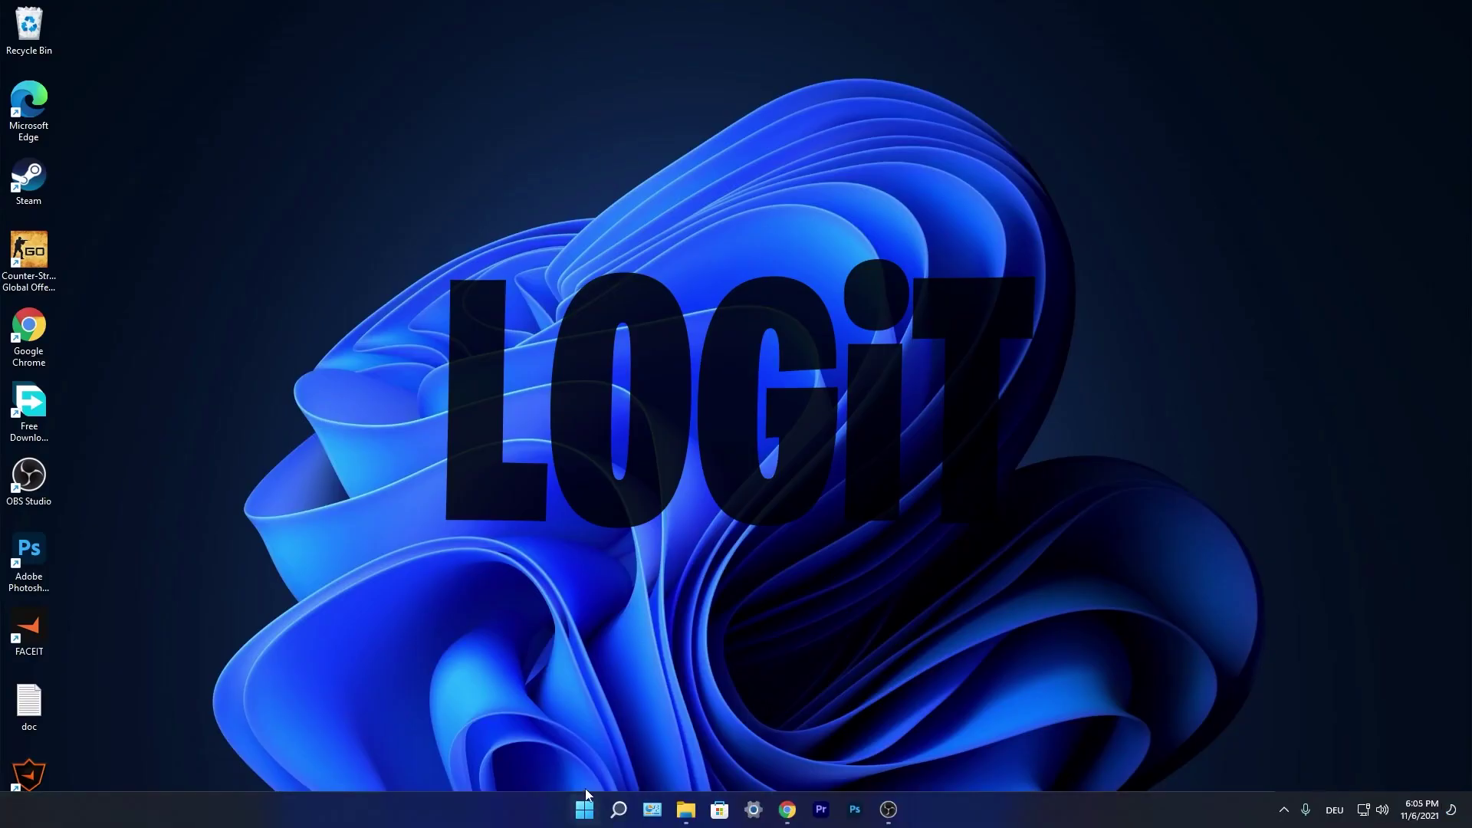
click(586, 810)
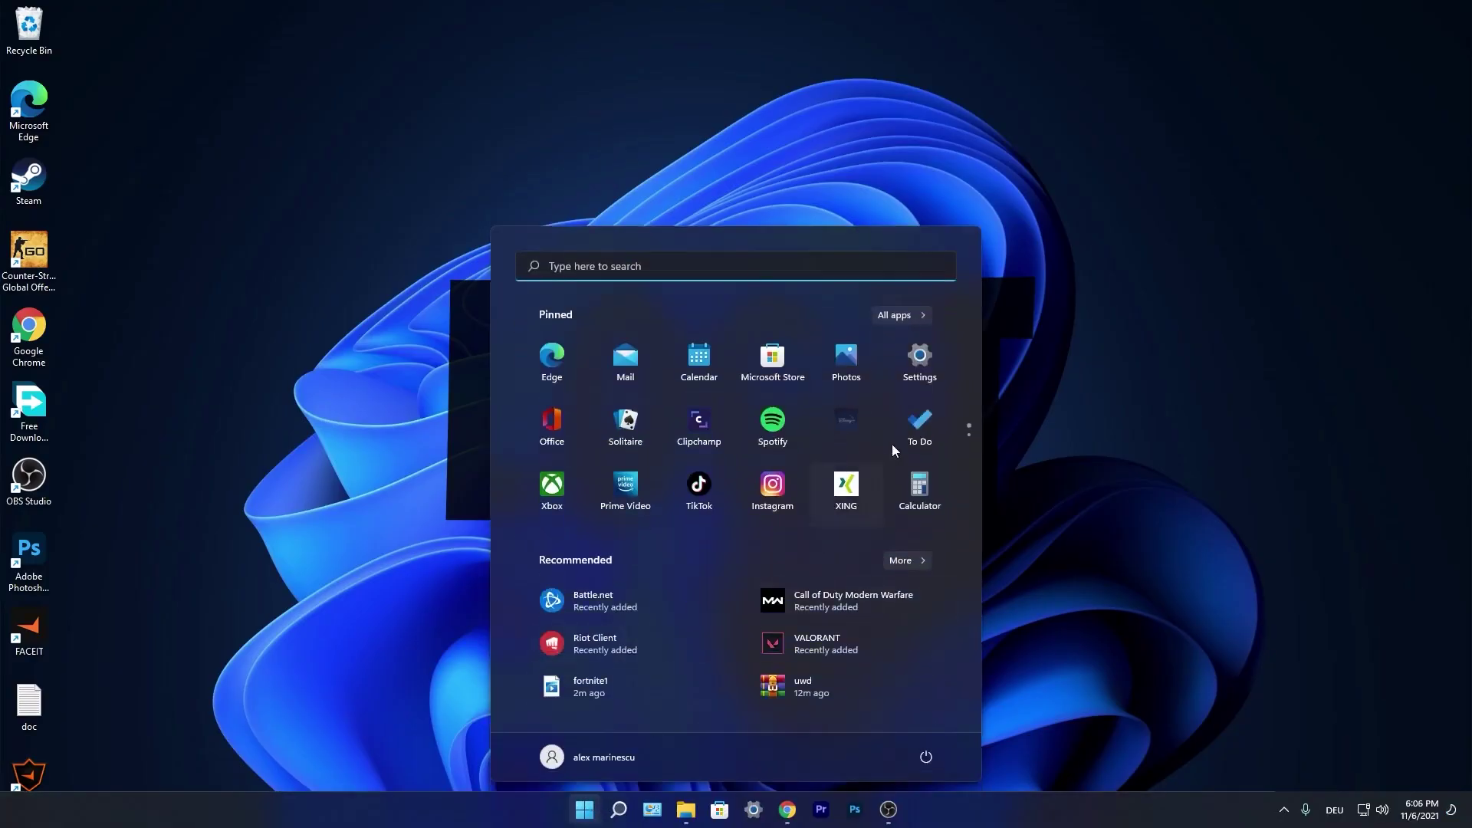
click(919, 365)
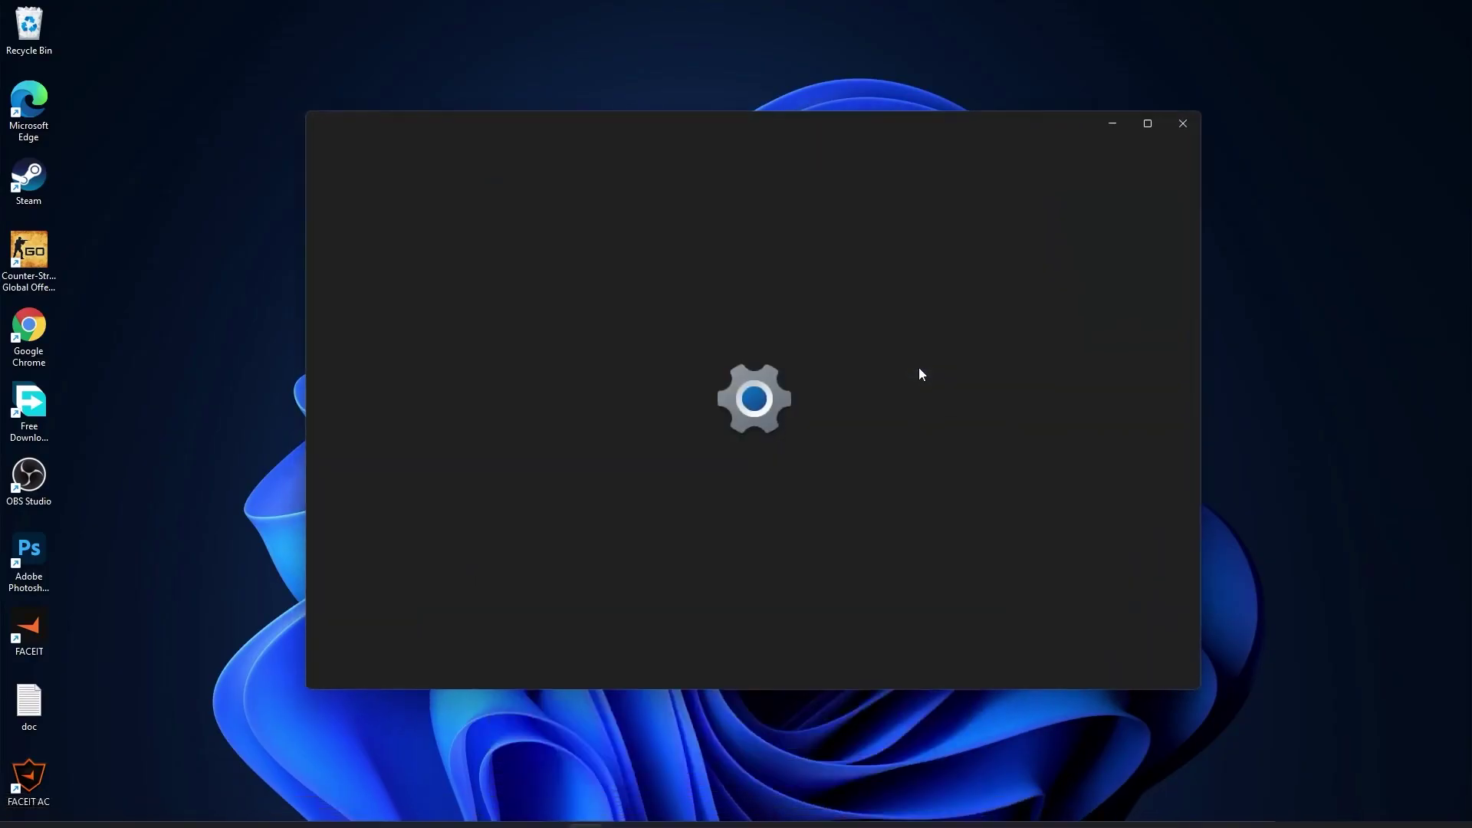
click(370, 491)
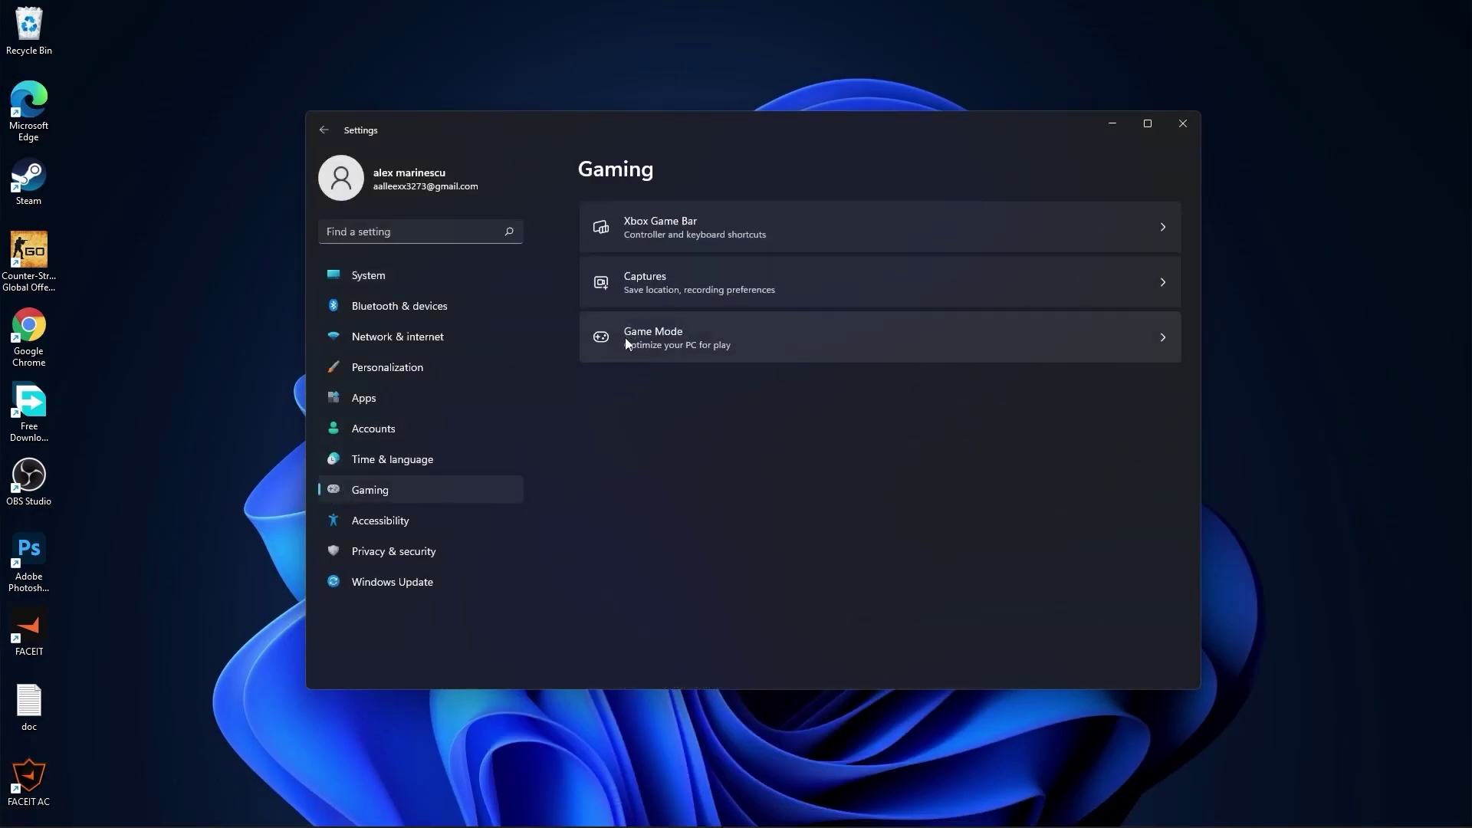
Check Game Mode and hardware-accelerated GPU scheduling, ending on the Graphics page
click(649, 332)
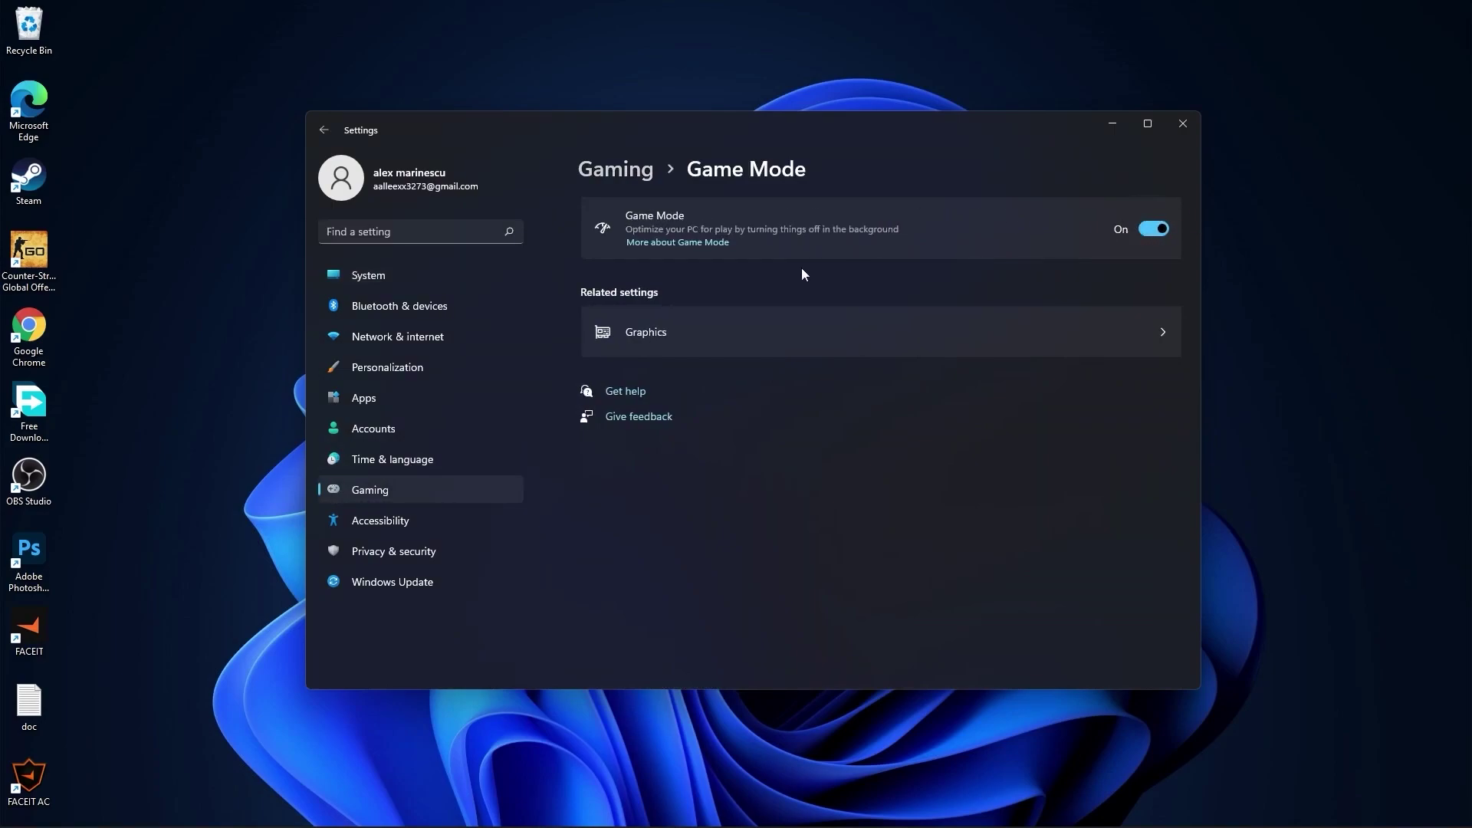
click(650, 334)
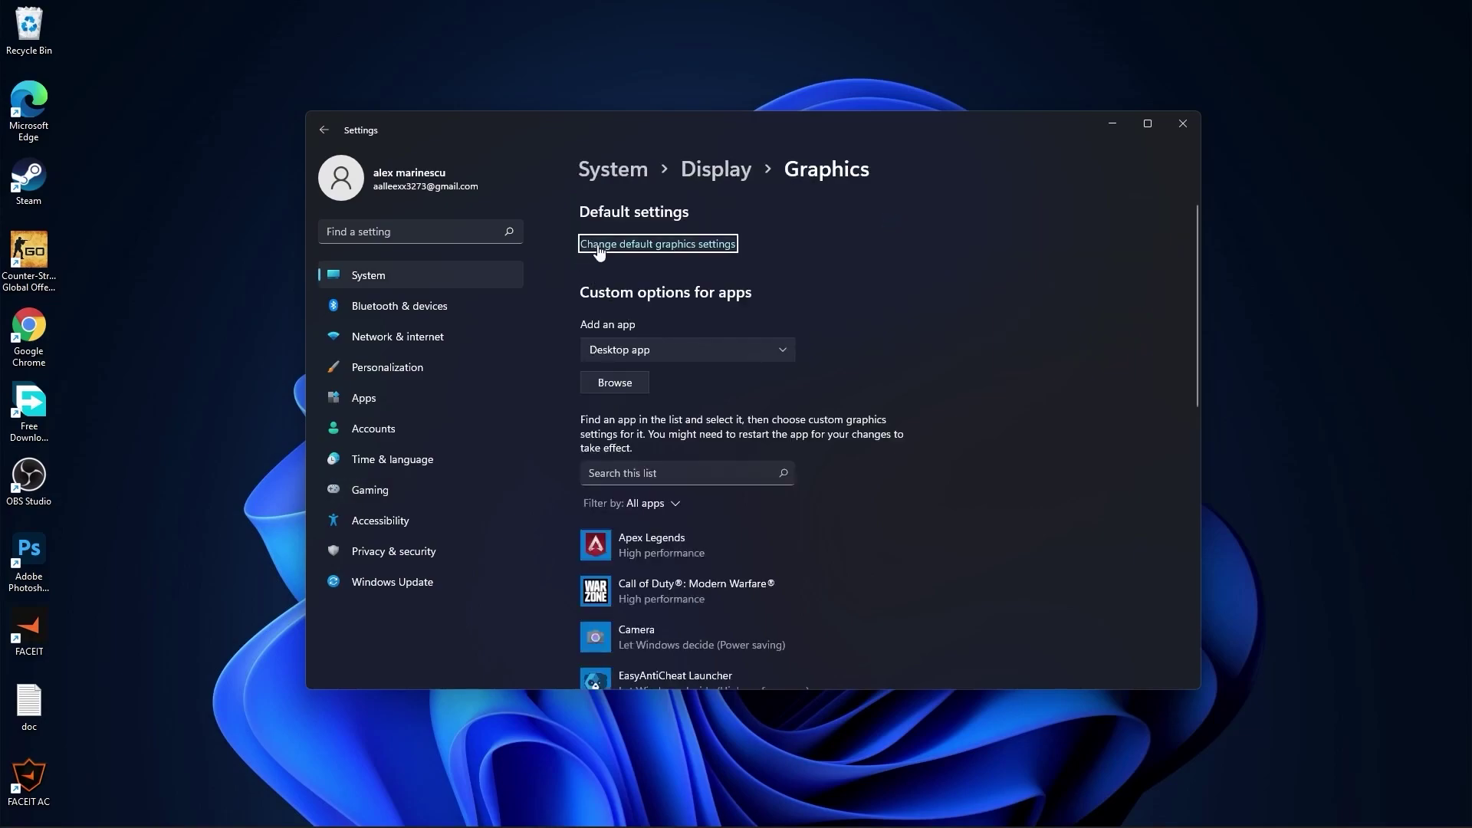
click(661, 246)
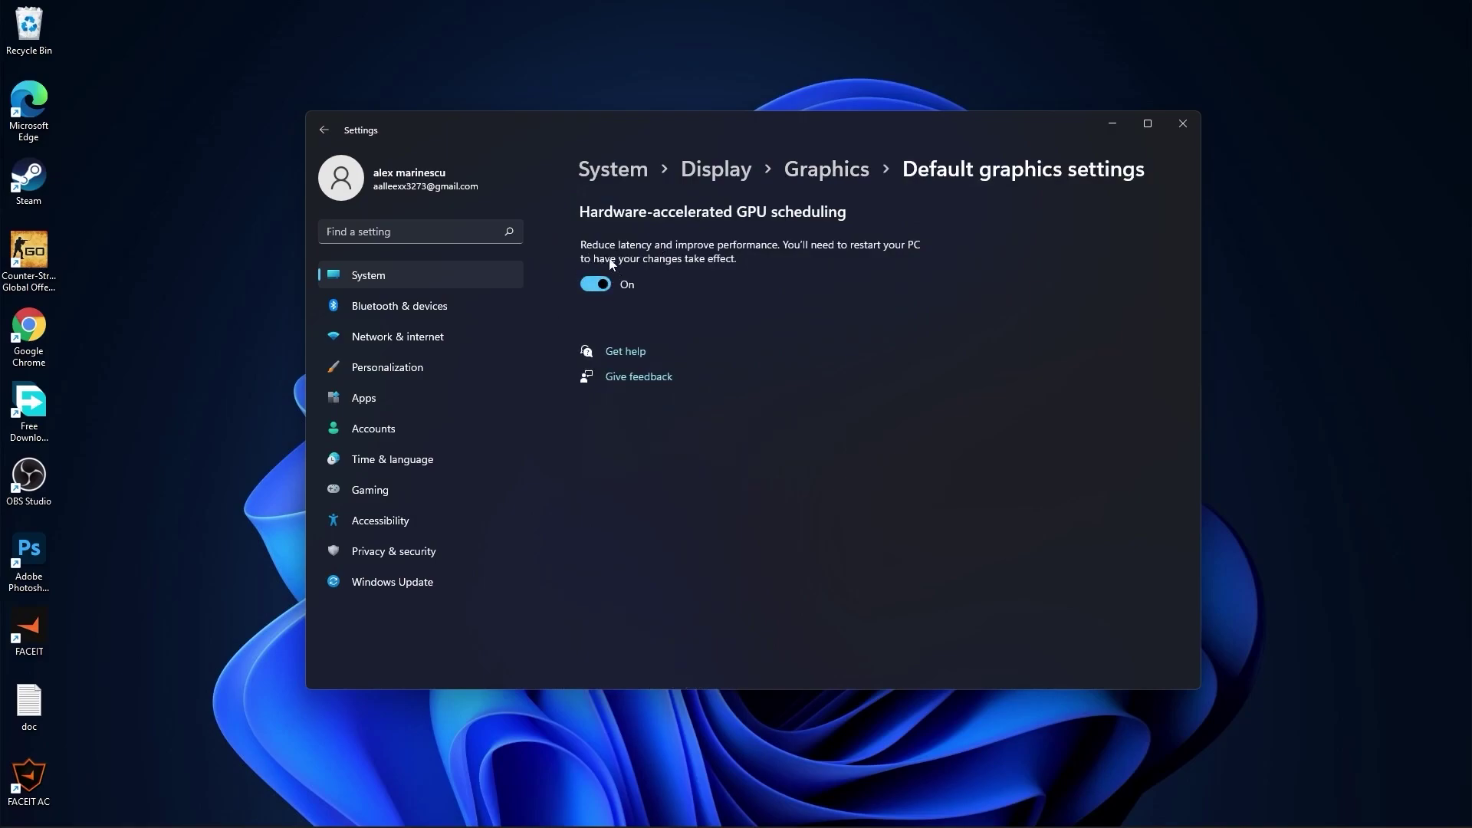
click(825, 173)
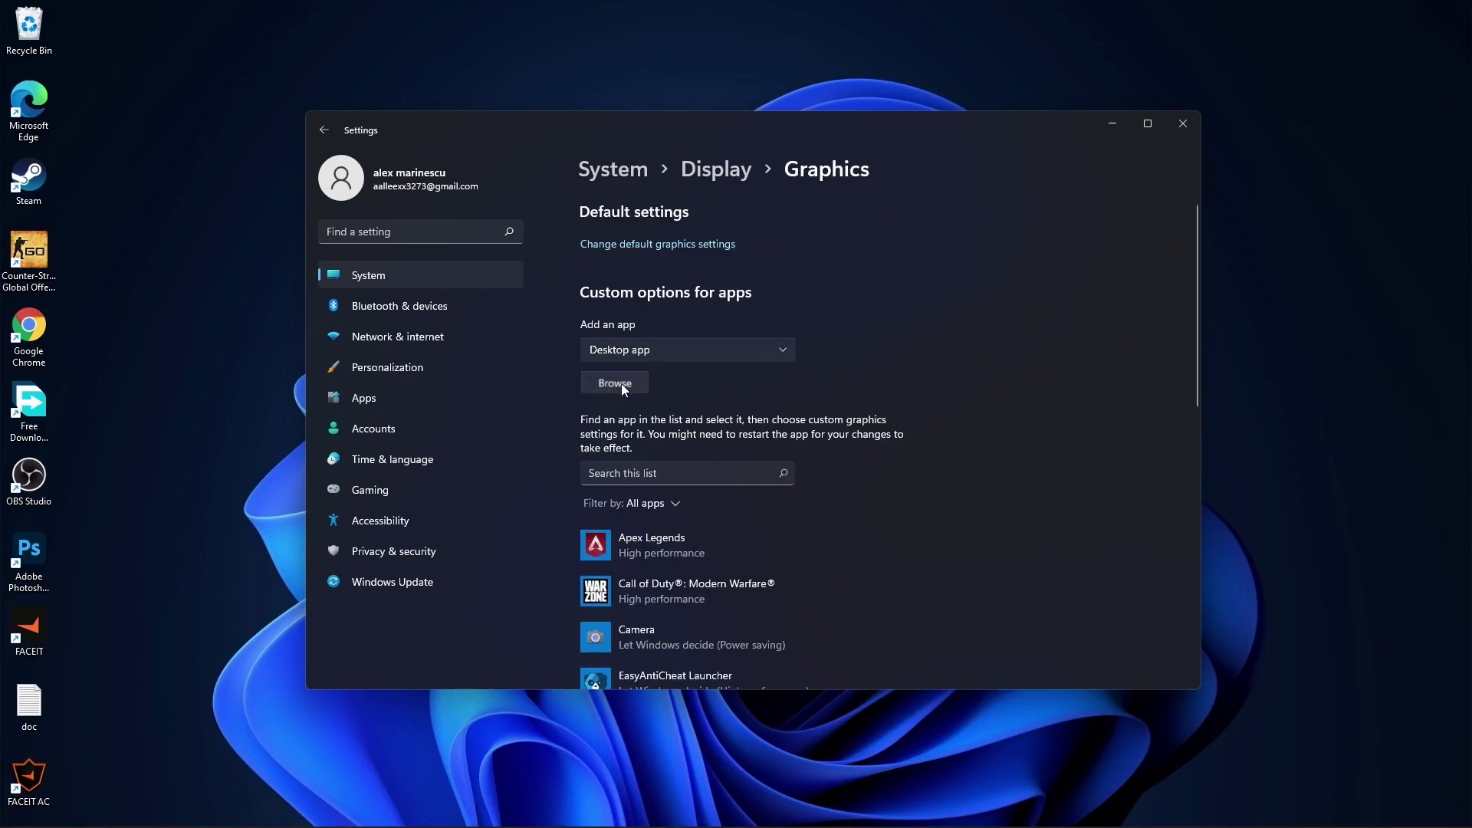
Browse D:\Fortnite\FortniteGame\Binaries\Win64 and select FortniteClient-Win64-Shipping
click(621, 383)
click(384, 418)
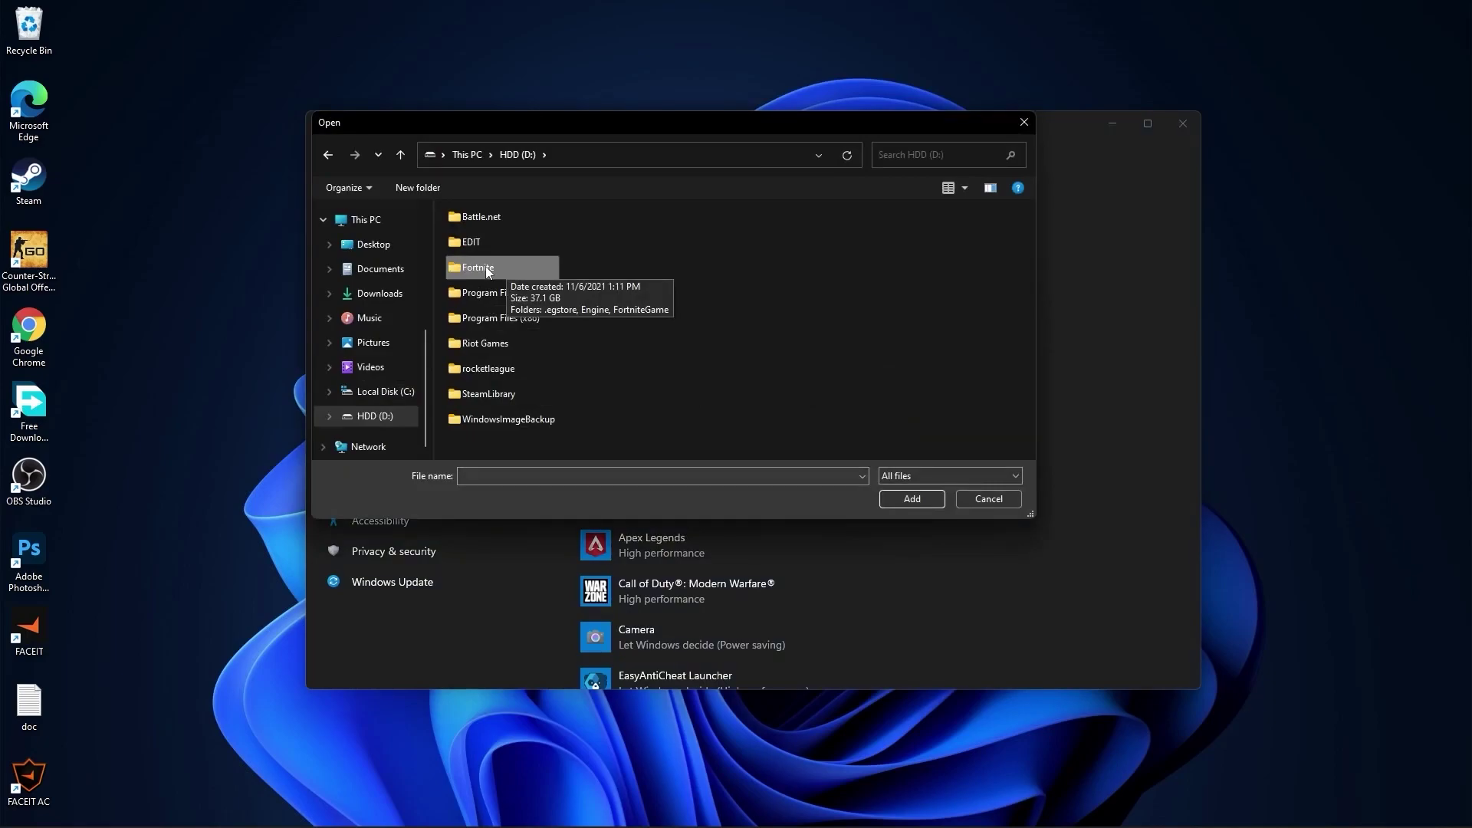
double_click(485, 266)
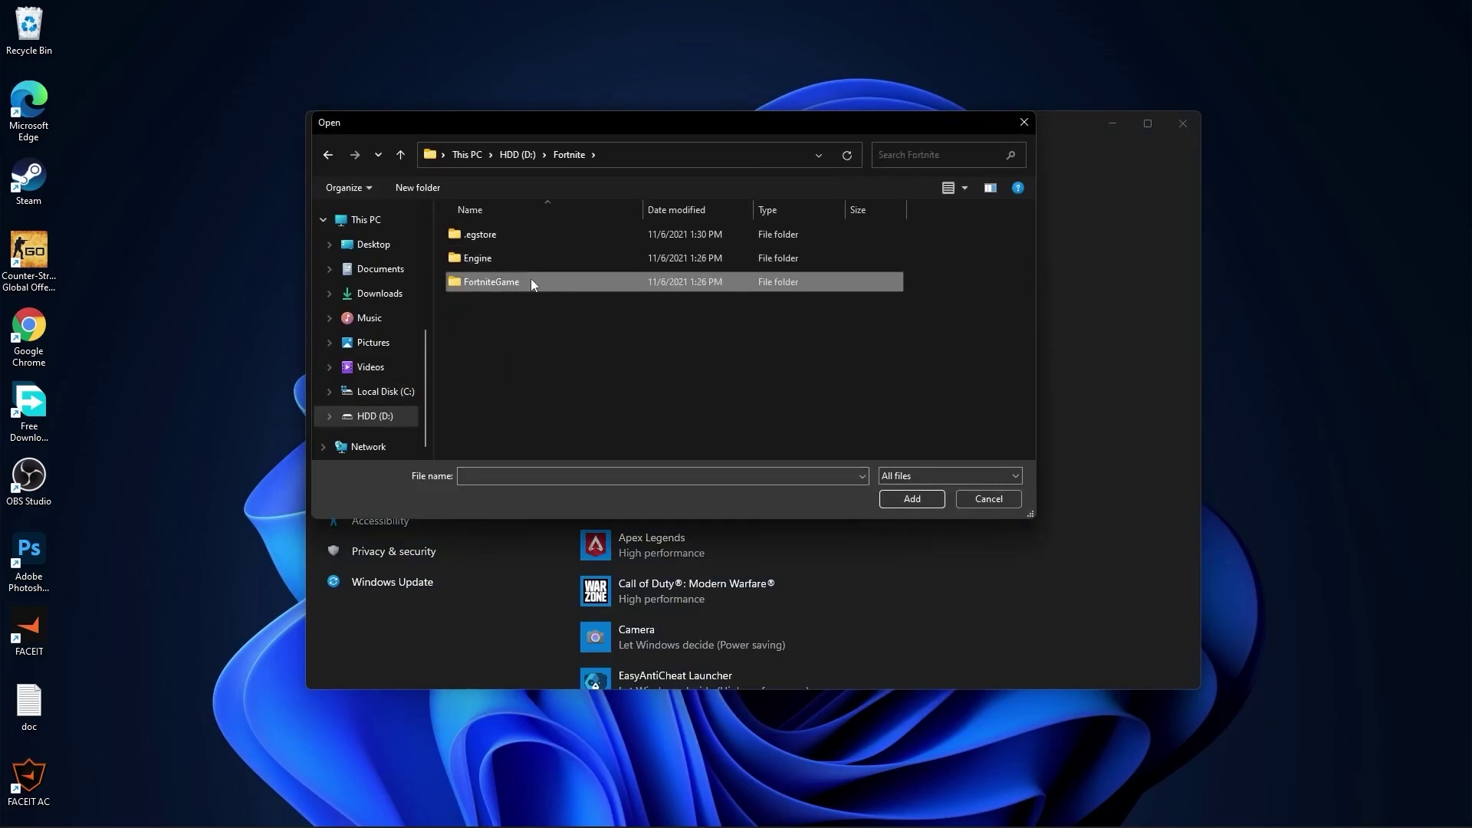
double_click(497, 279)
click(457, 239)
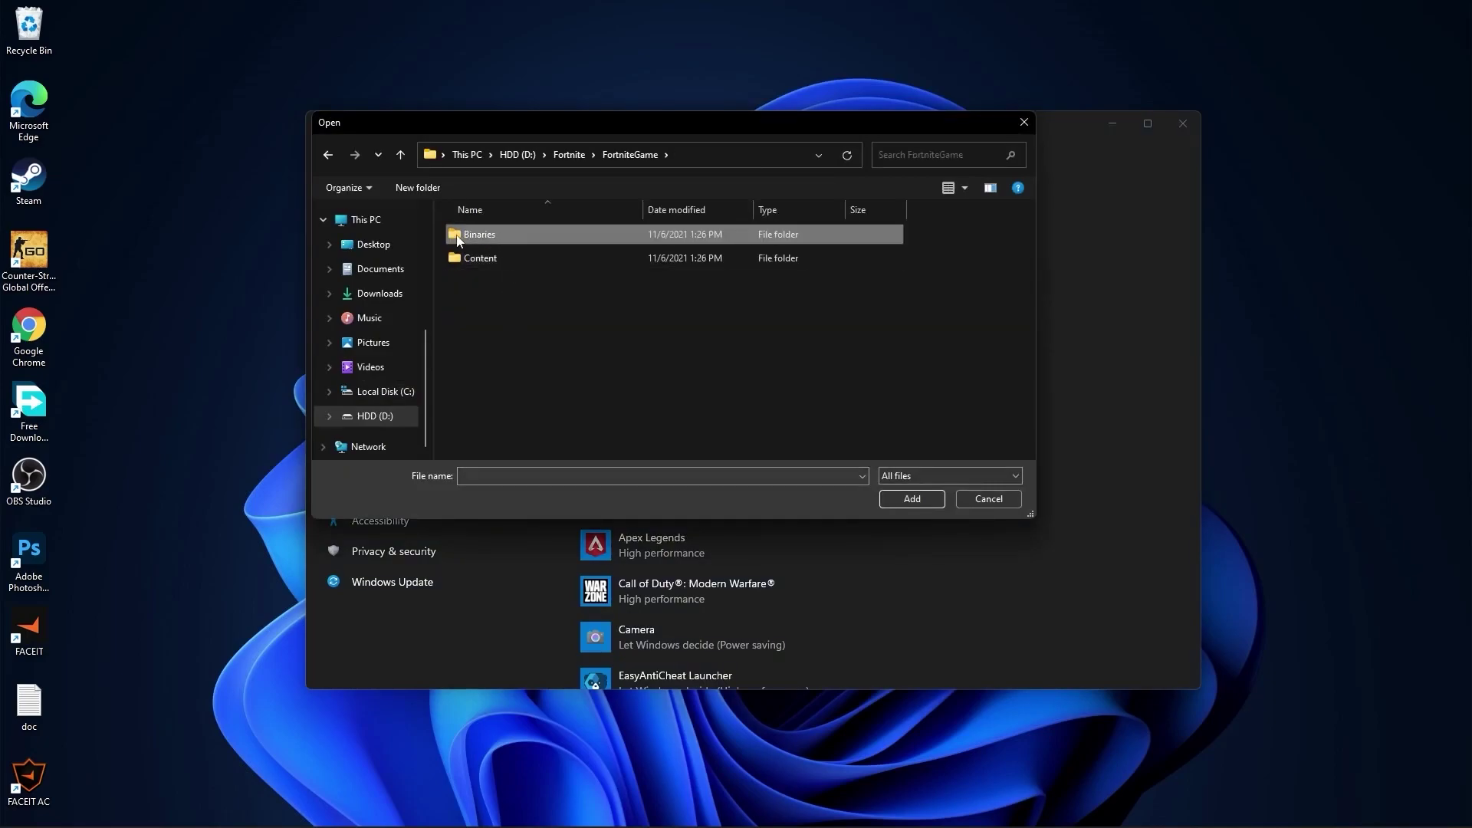
double_click(484, 236)
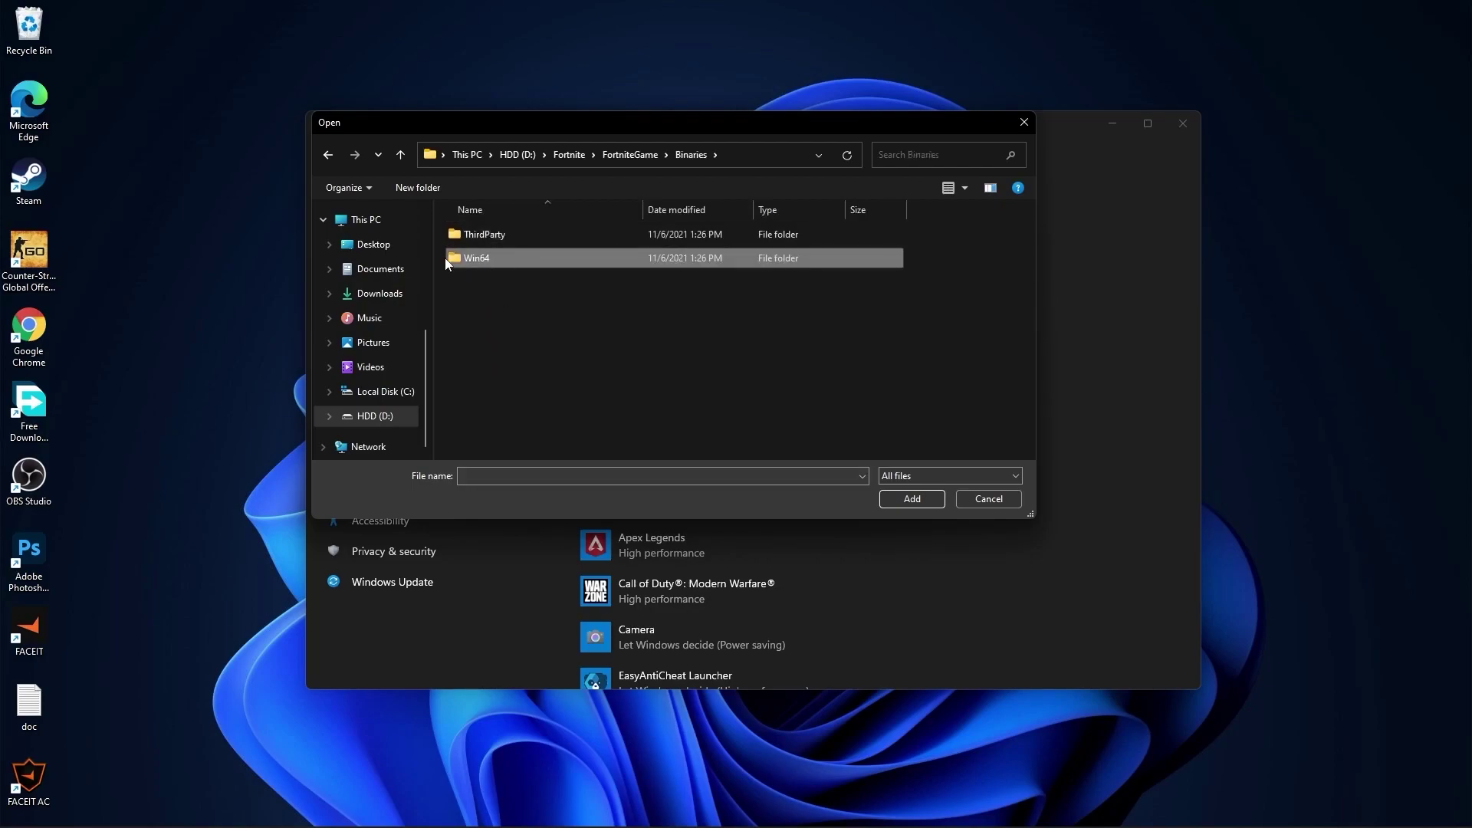
double_click(483, 263)
click(509, 284)
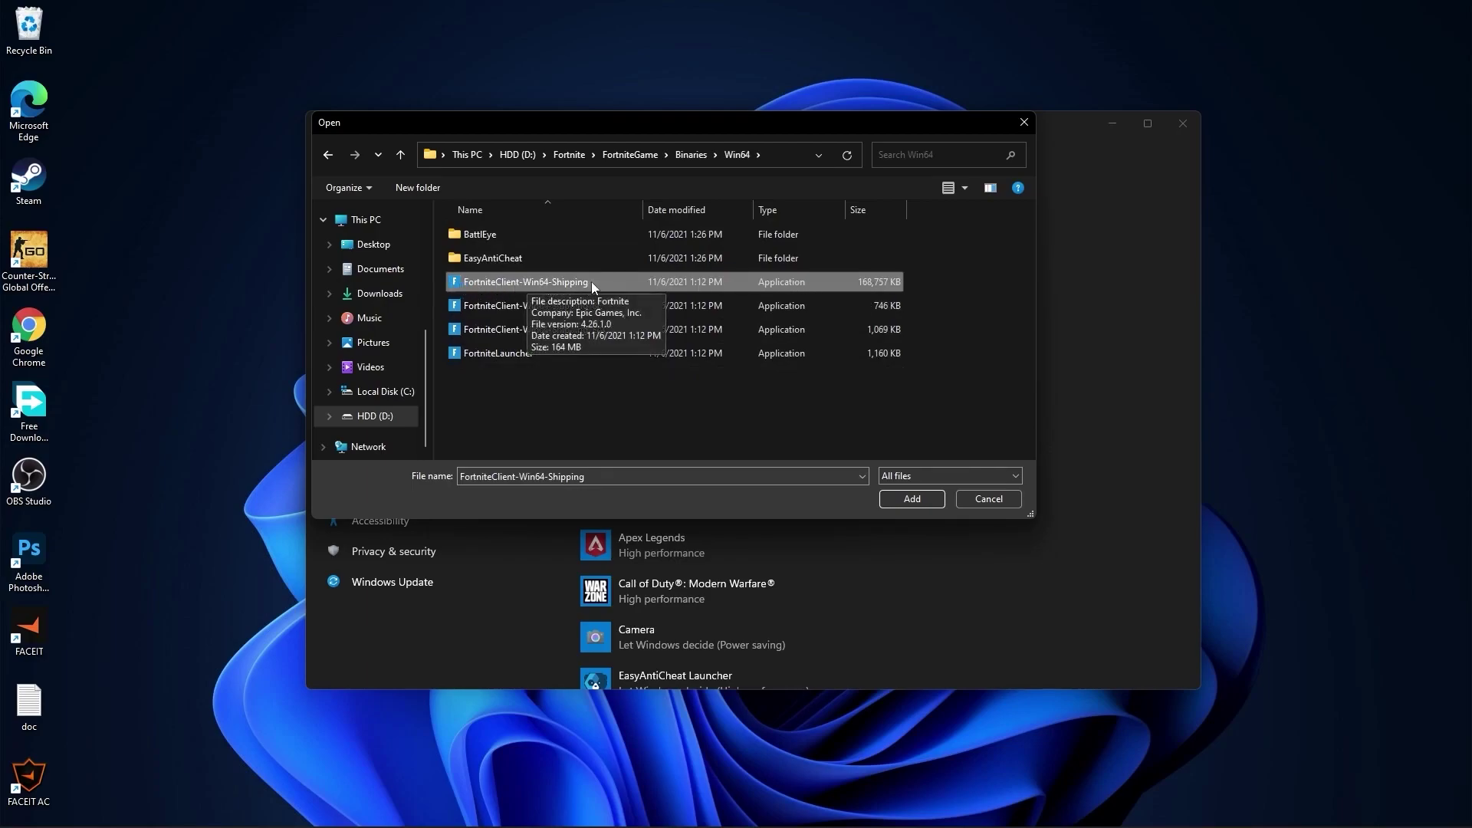
Disable fullscreen optimizations and override high DPI scaling in the executable's compatibility properties
right_click(550, 277)
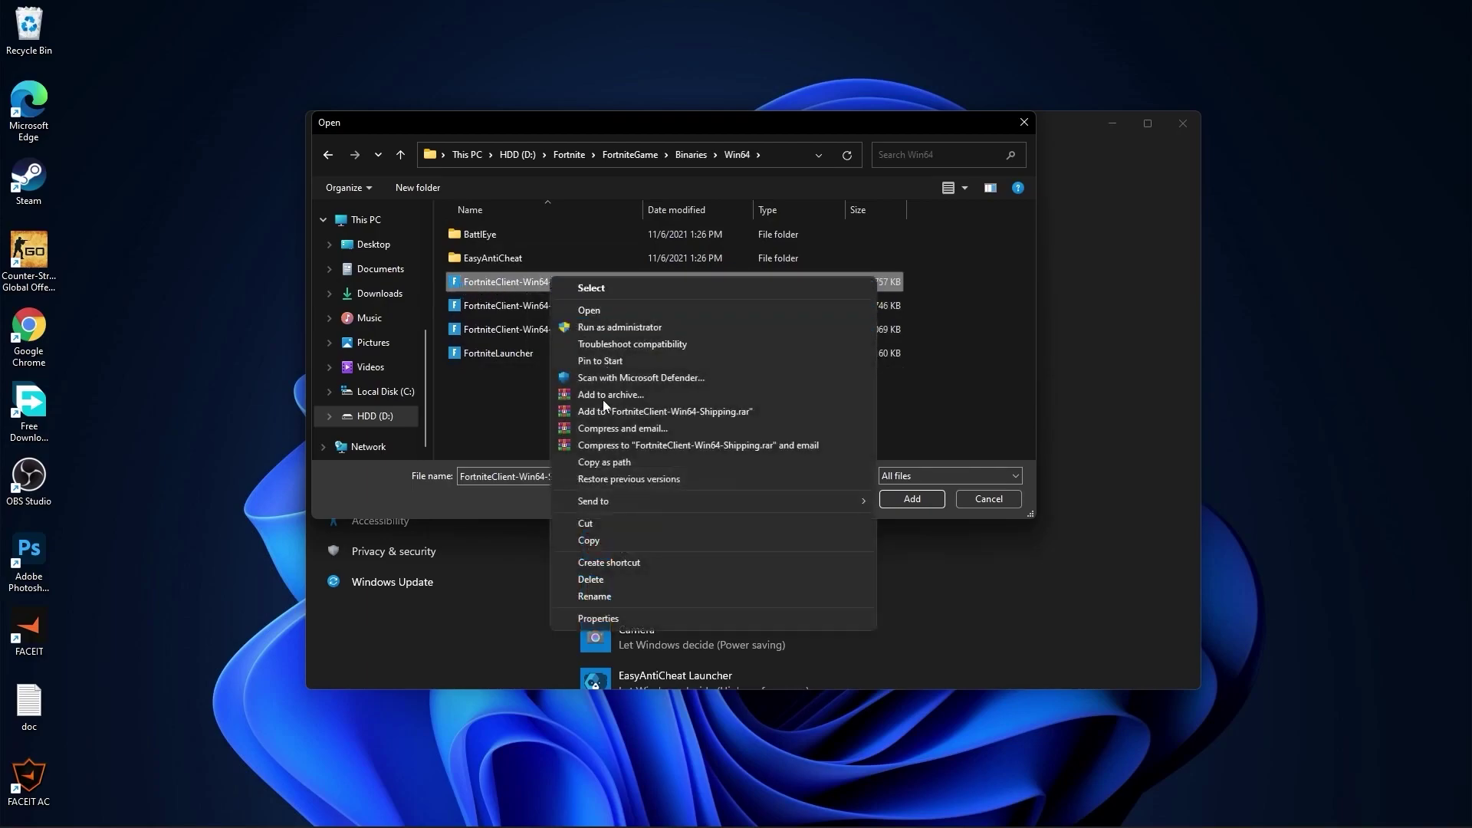
click(615, 623)
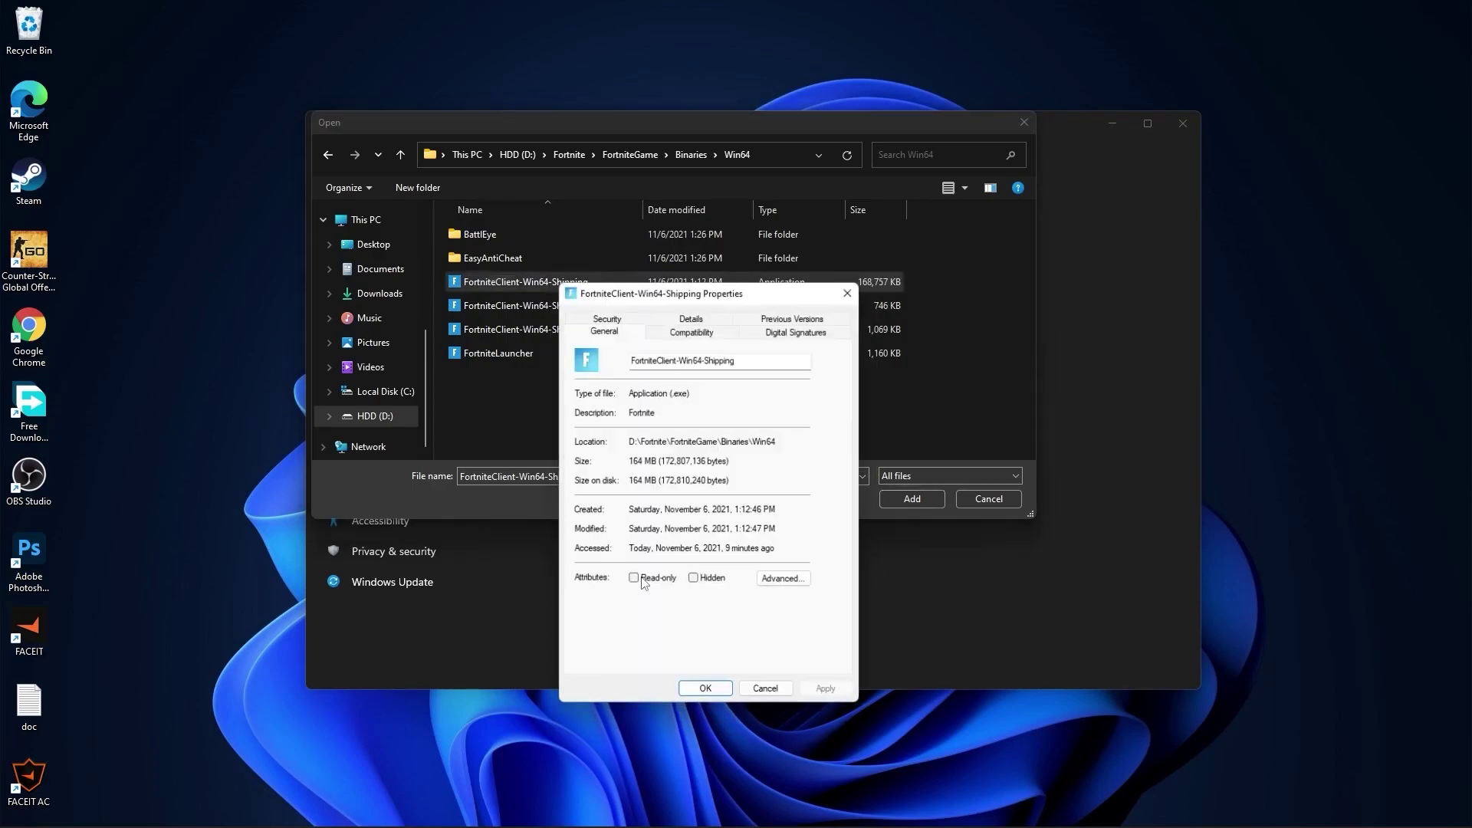
click(688, 332)
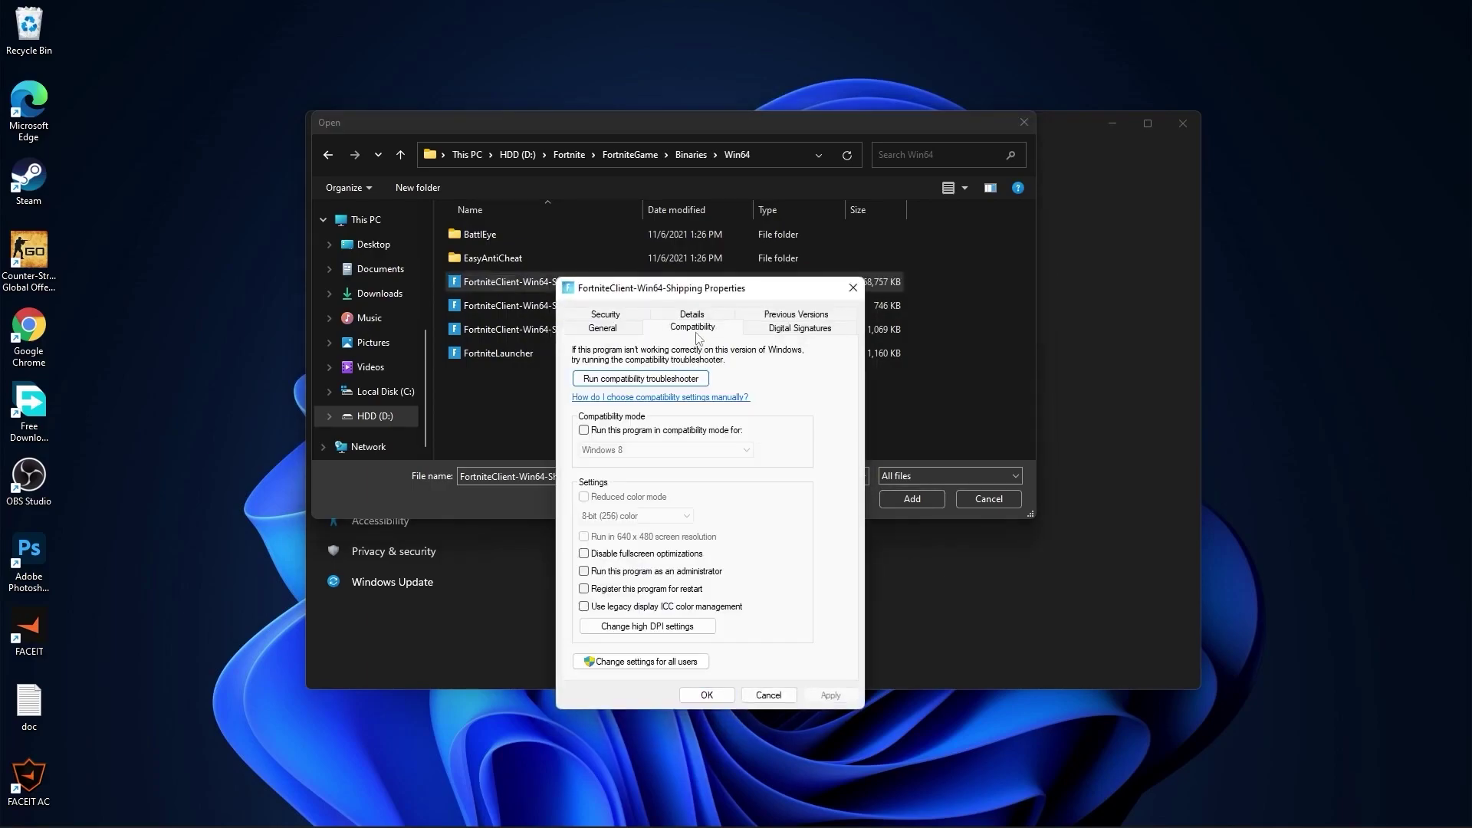
click(586, 553)
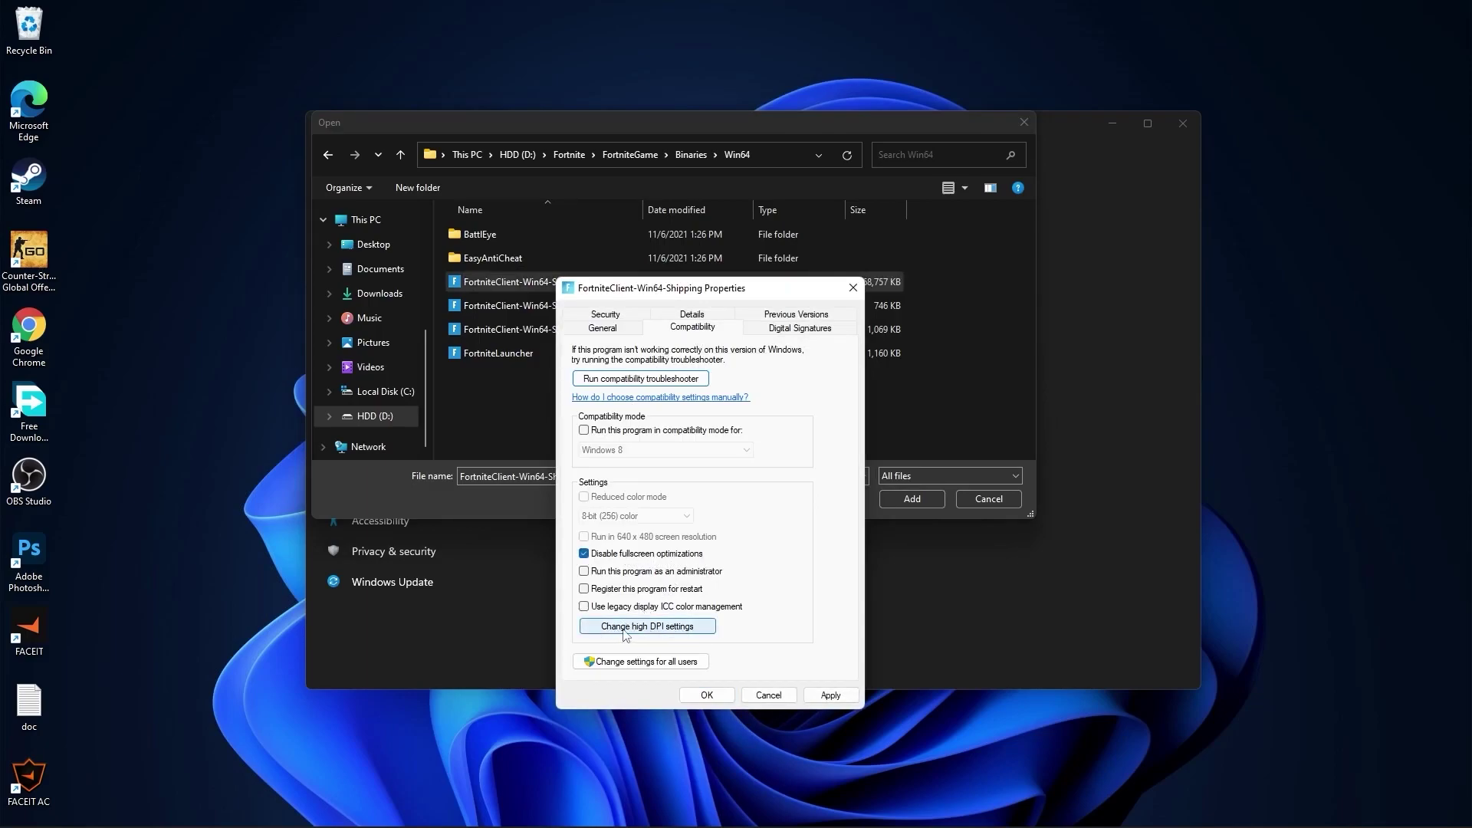
click(626, 628)
click(629, 583)
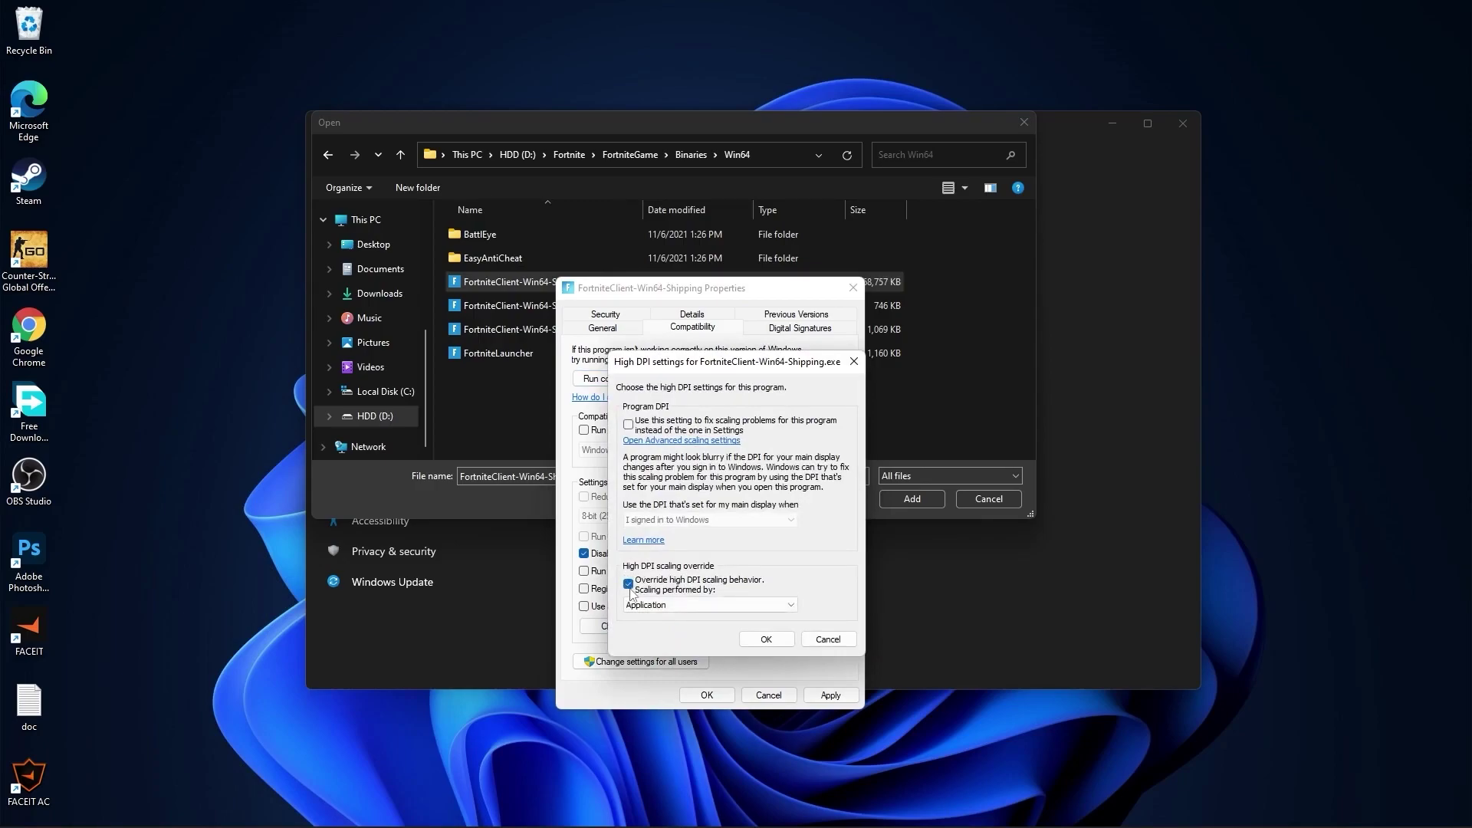
click(765, 640)
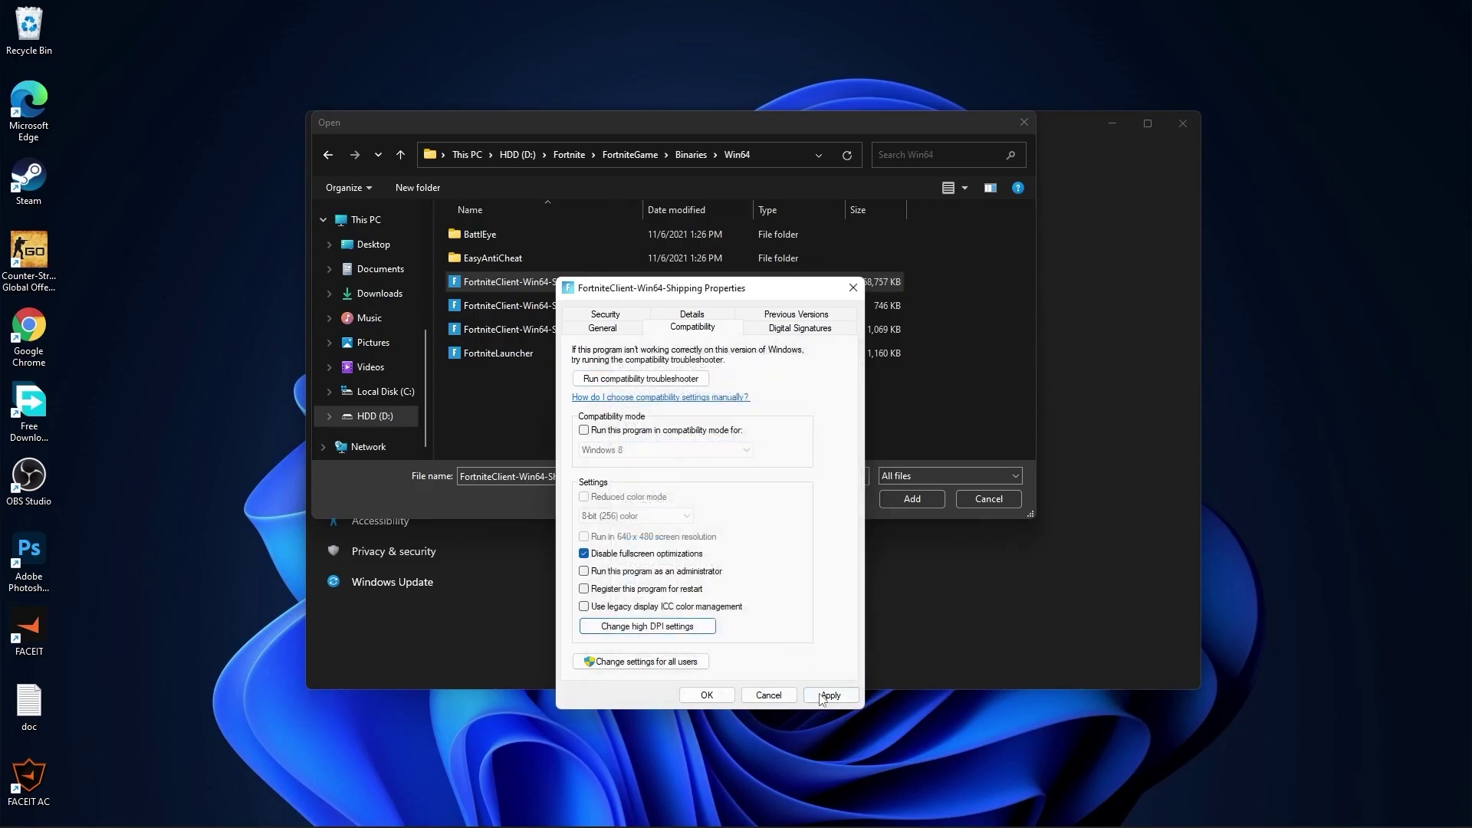
click(823, 697)
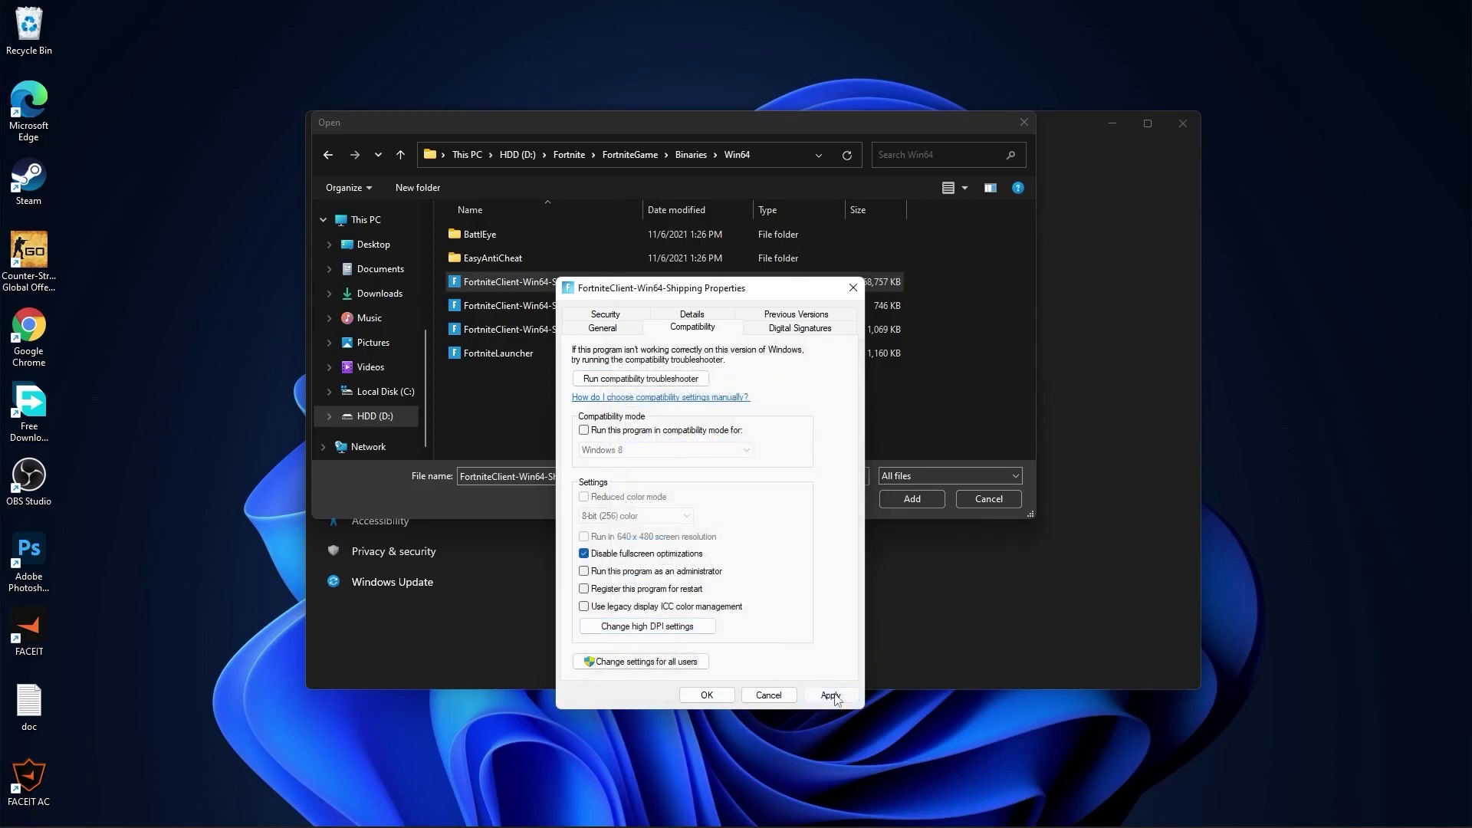
click(707, 696)
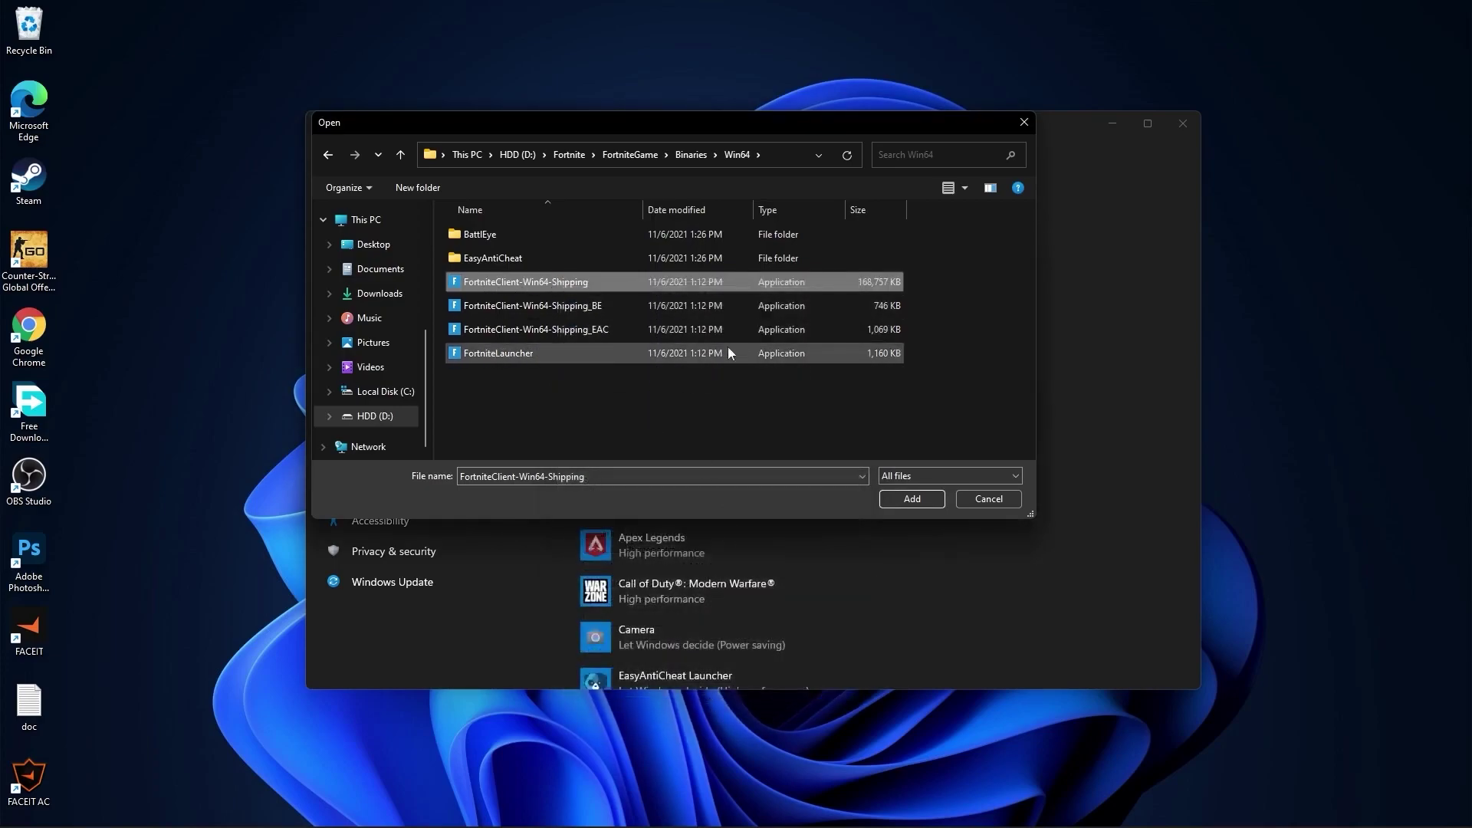
Add the Fortnite client, save its High performance graphics preference, and close Settings
click(912, 499)
scroll(950, 446, down, 4)
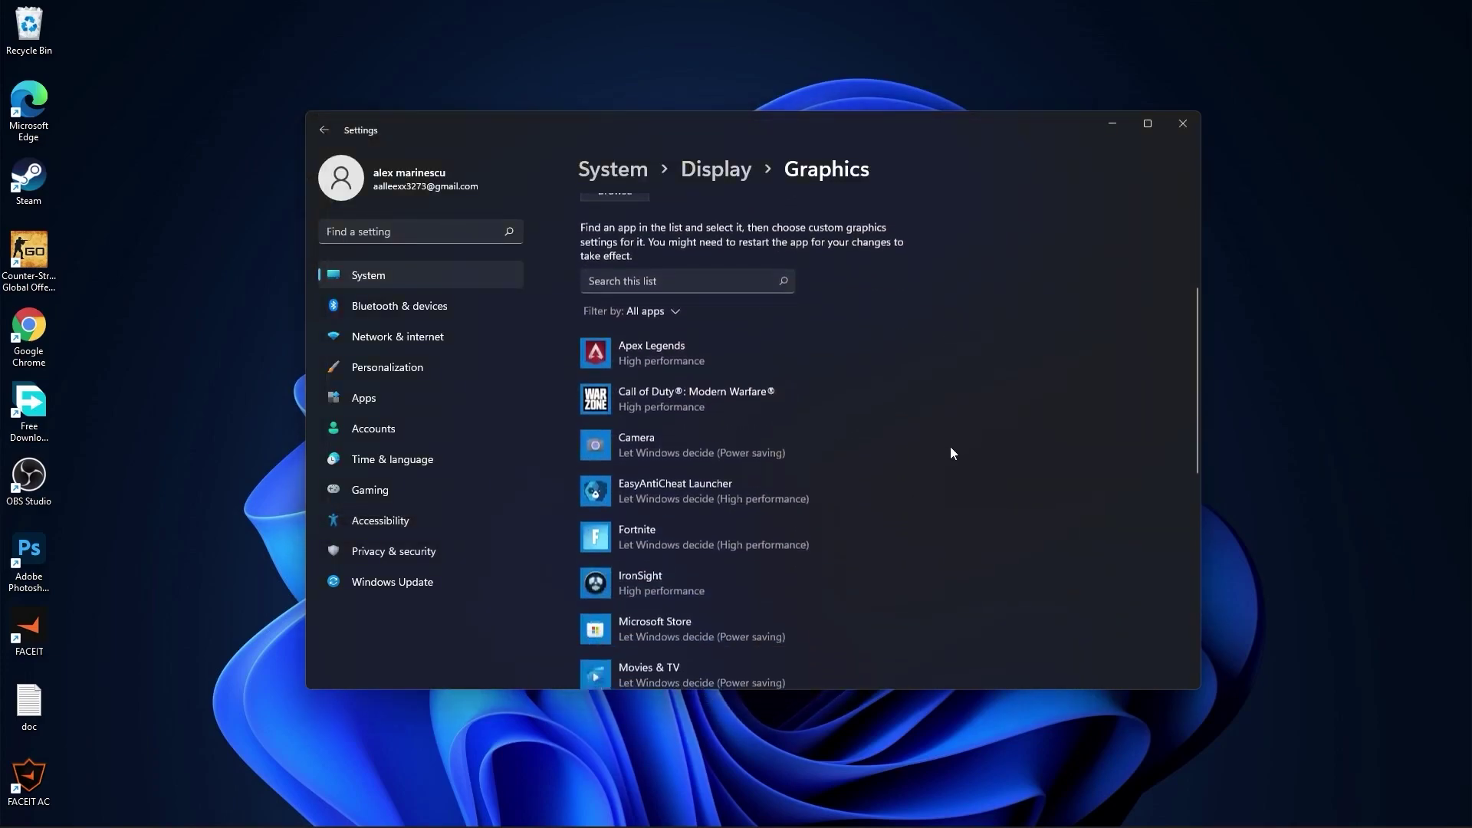
scroll(871, 439, down, 2)
click(716, 385)
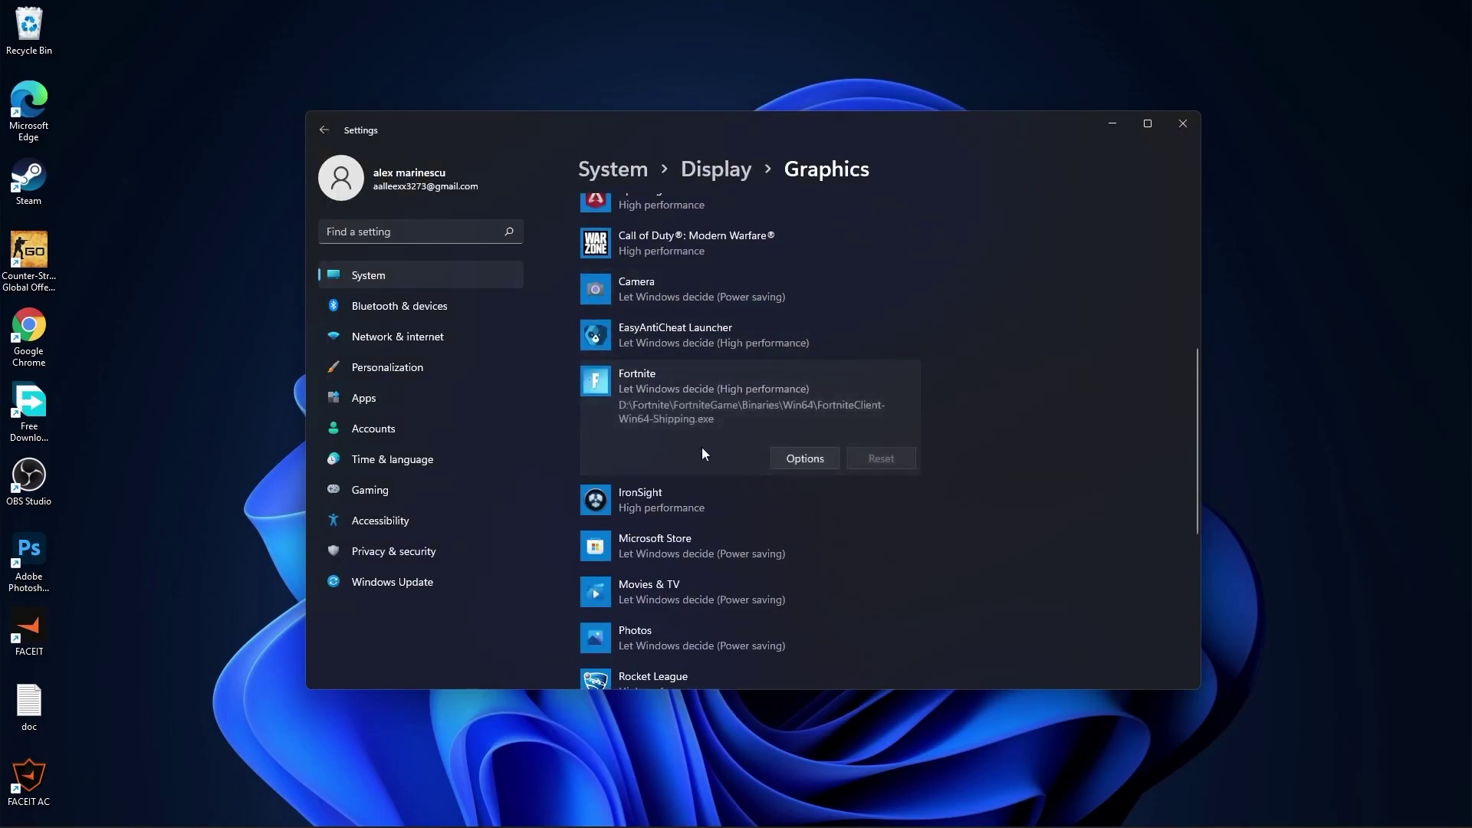
click(804, 458)
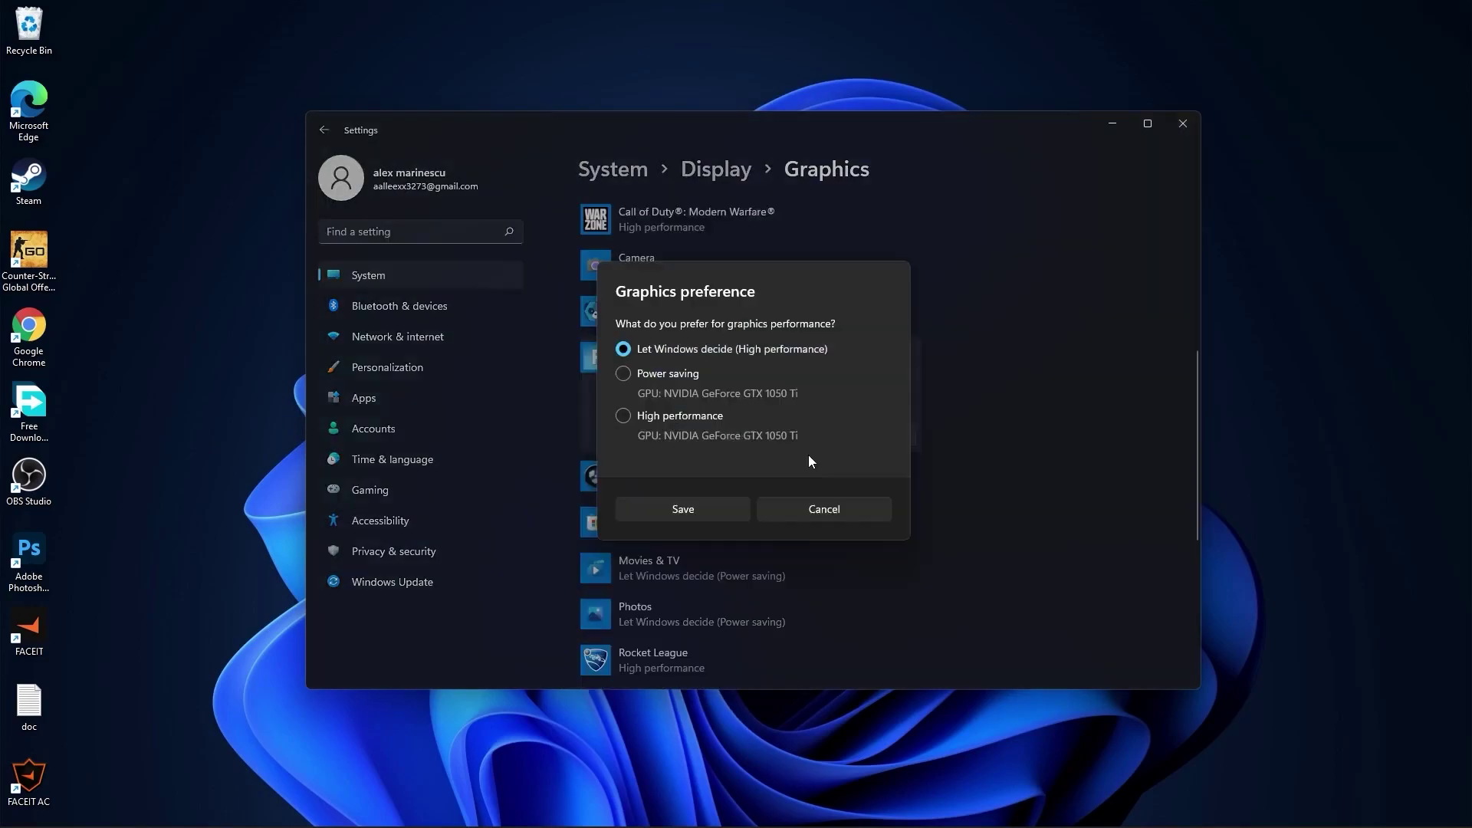
click(713, 417)
click(683, 508)
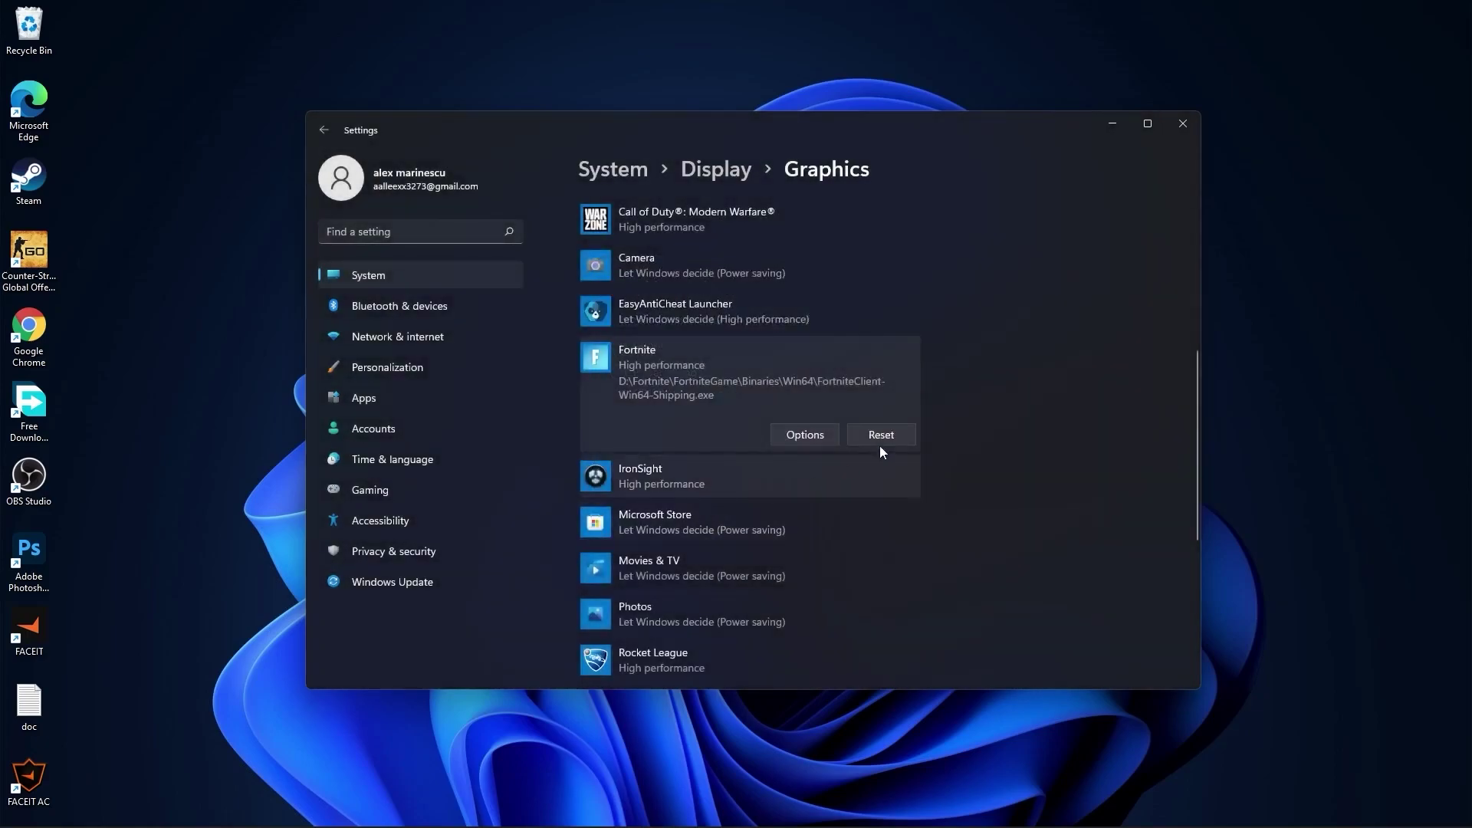
click(1186, 129)
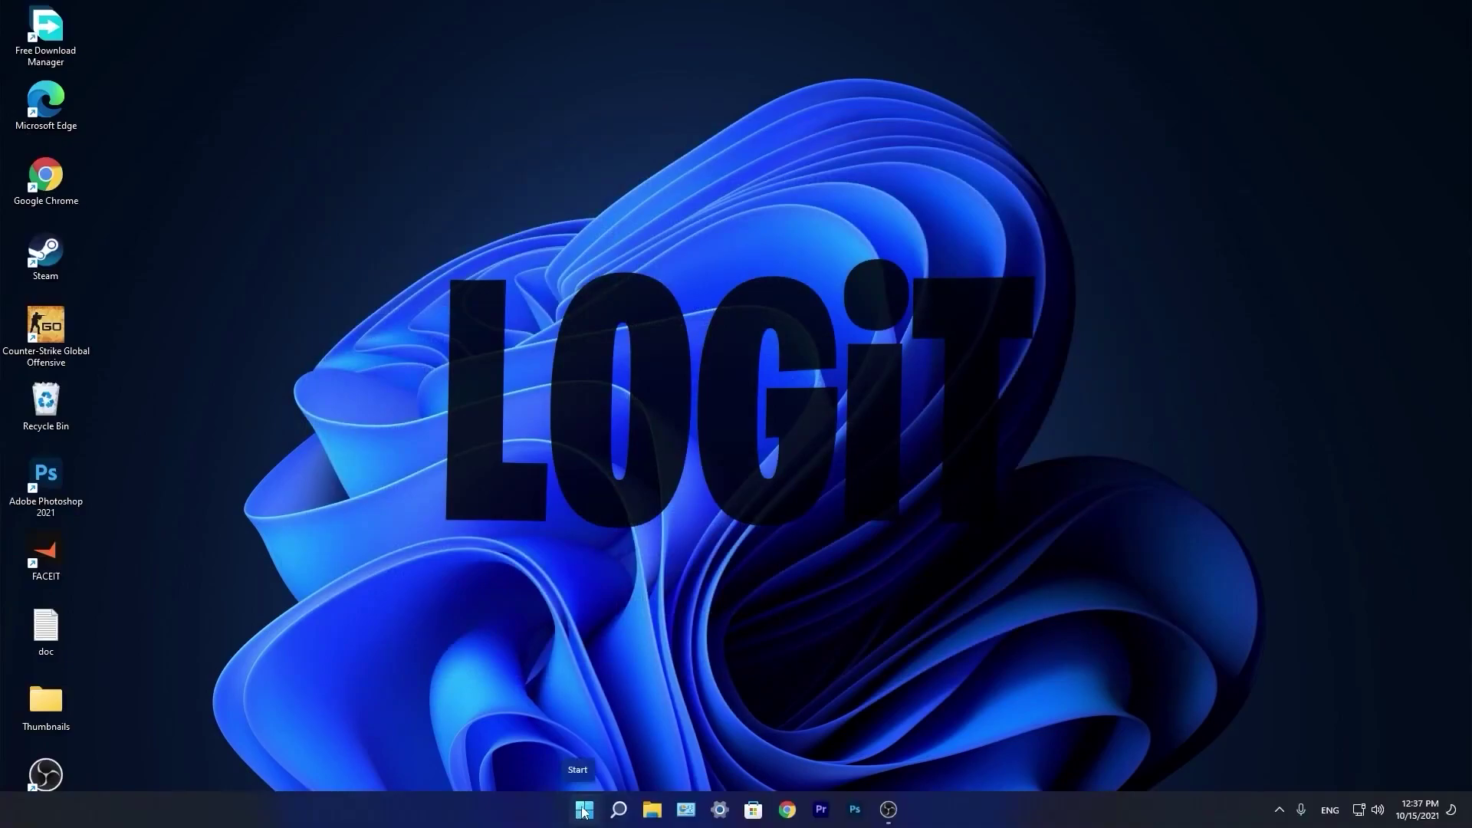
Reopen Windows Settings from Start and go to System
click(584, 809)
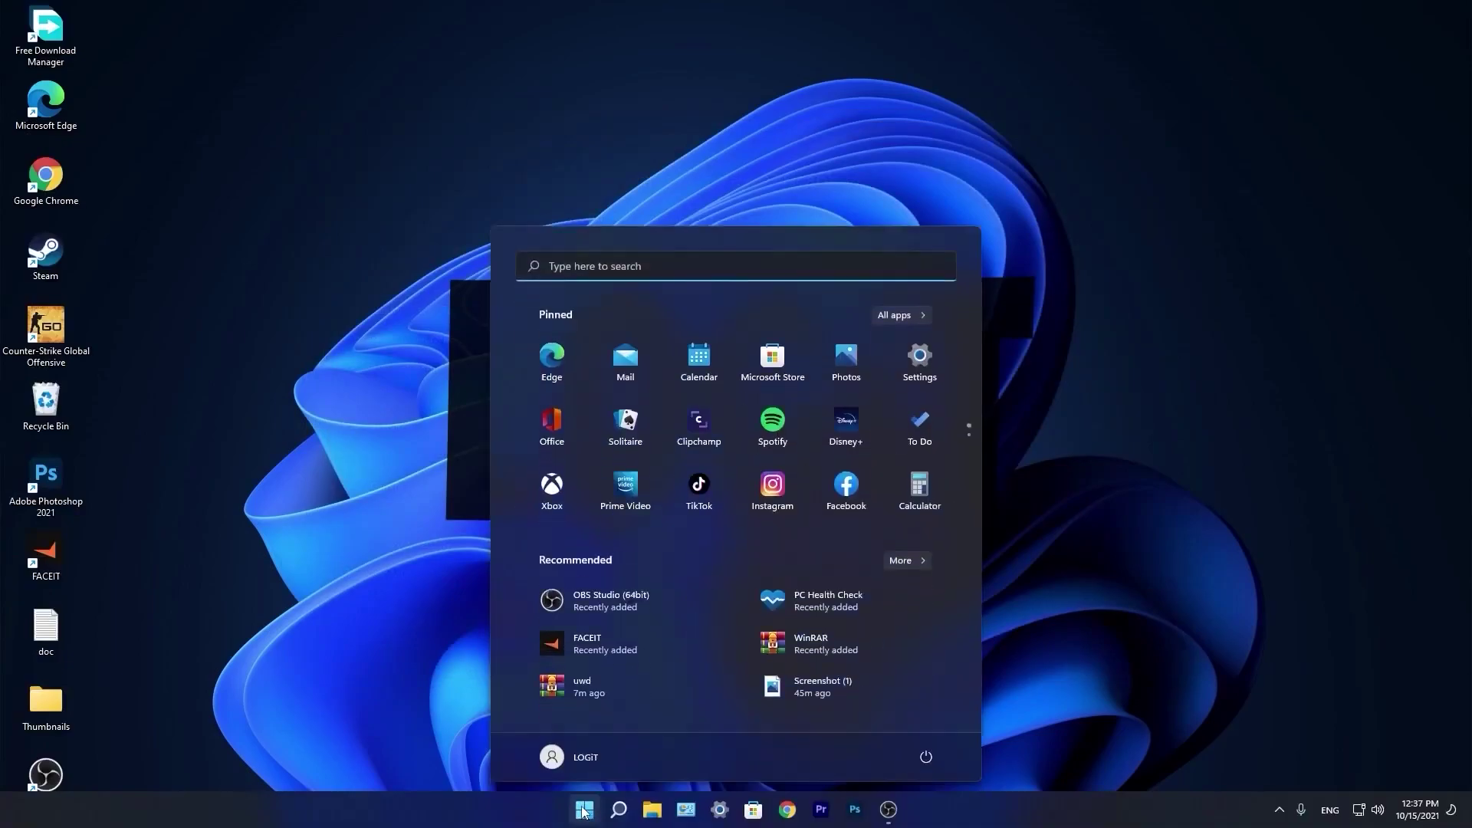
click(918, 364)
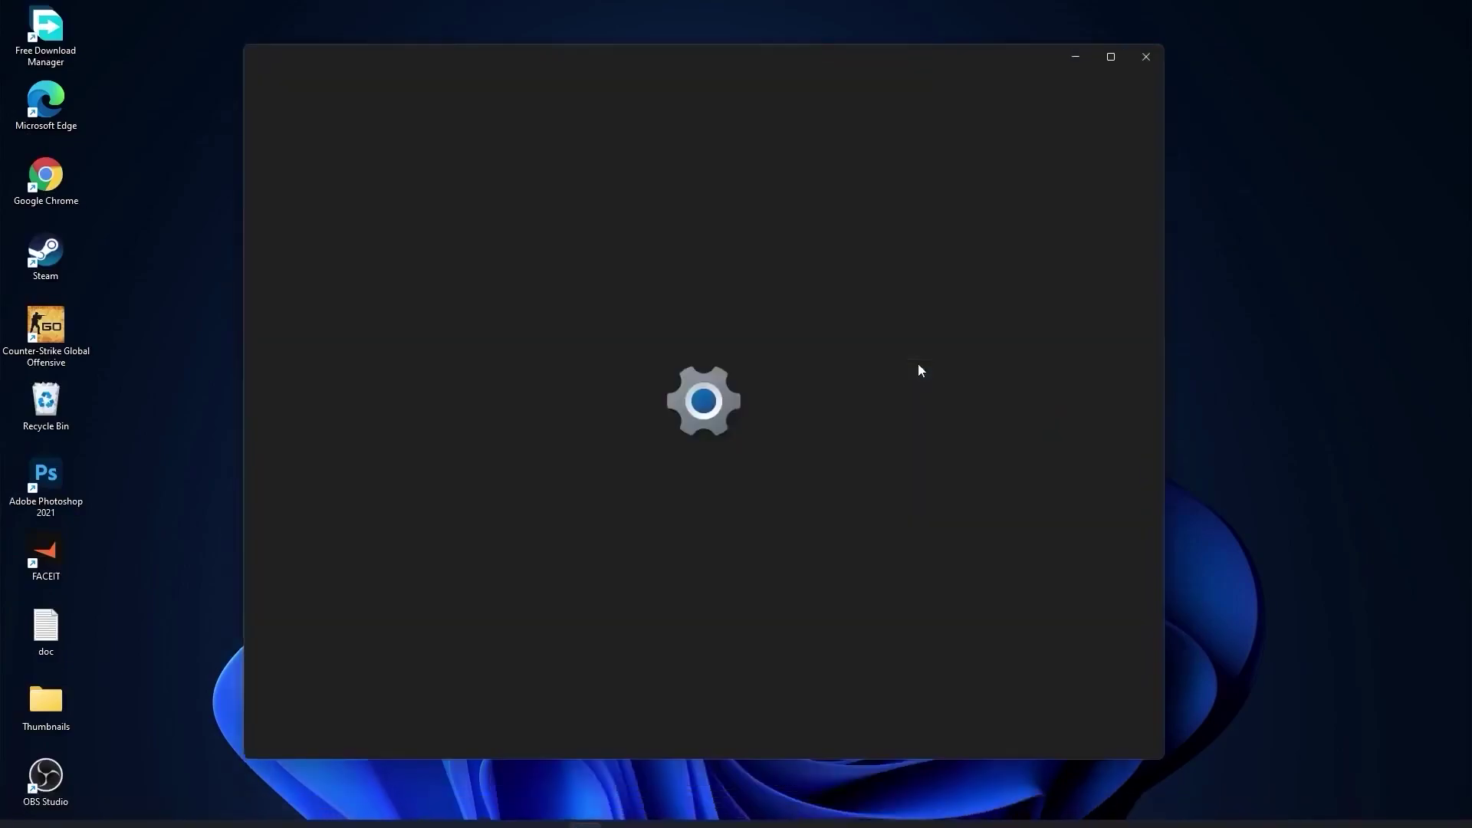
click(276, 513)
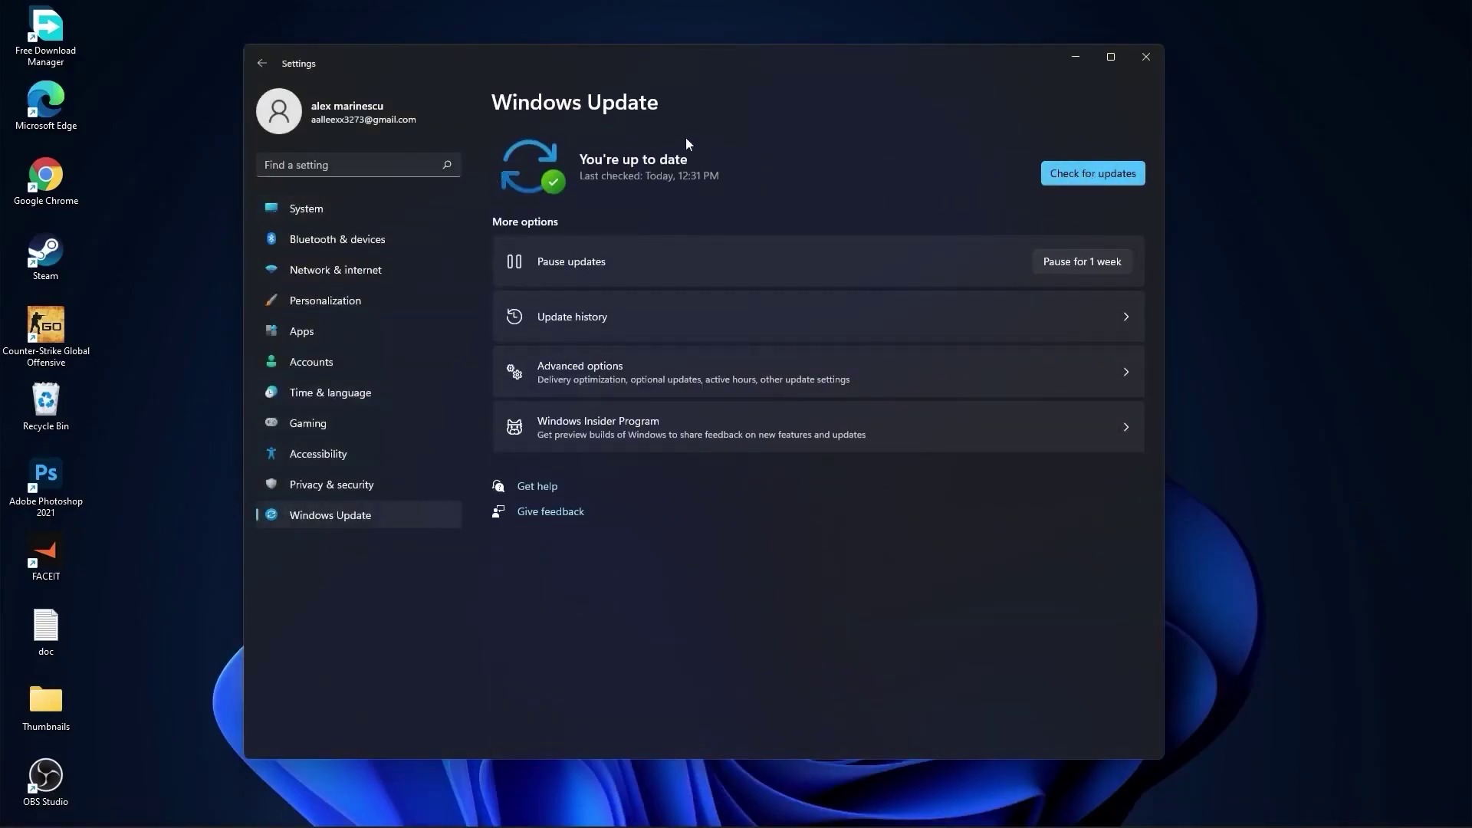
click(306, 208)
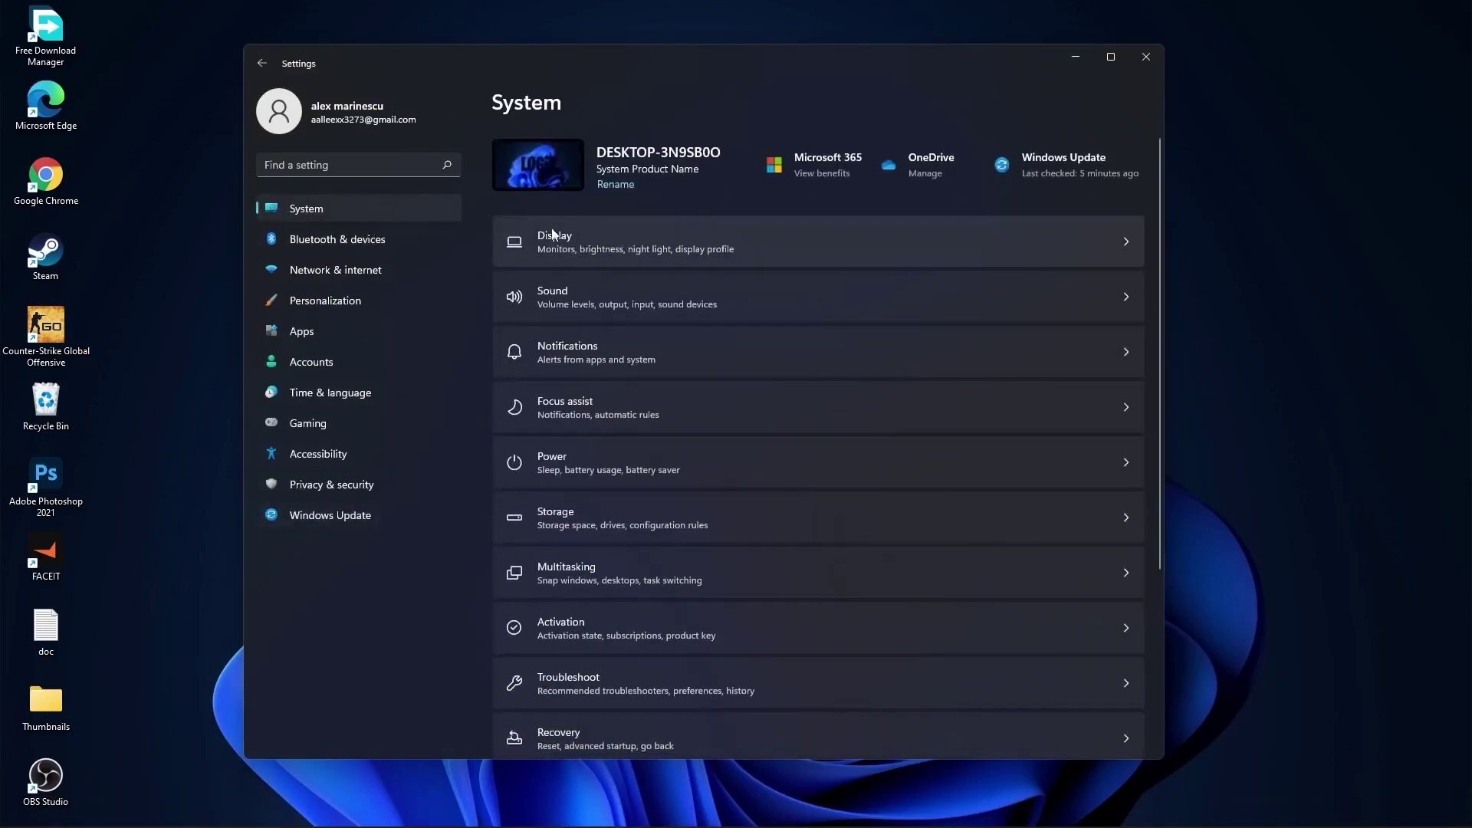
Keep the refresh rate at 74.97 Hz in Advanced display, then view Notifications
click(554, 237)
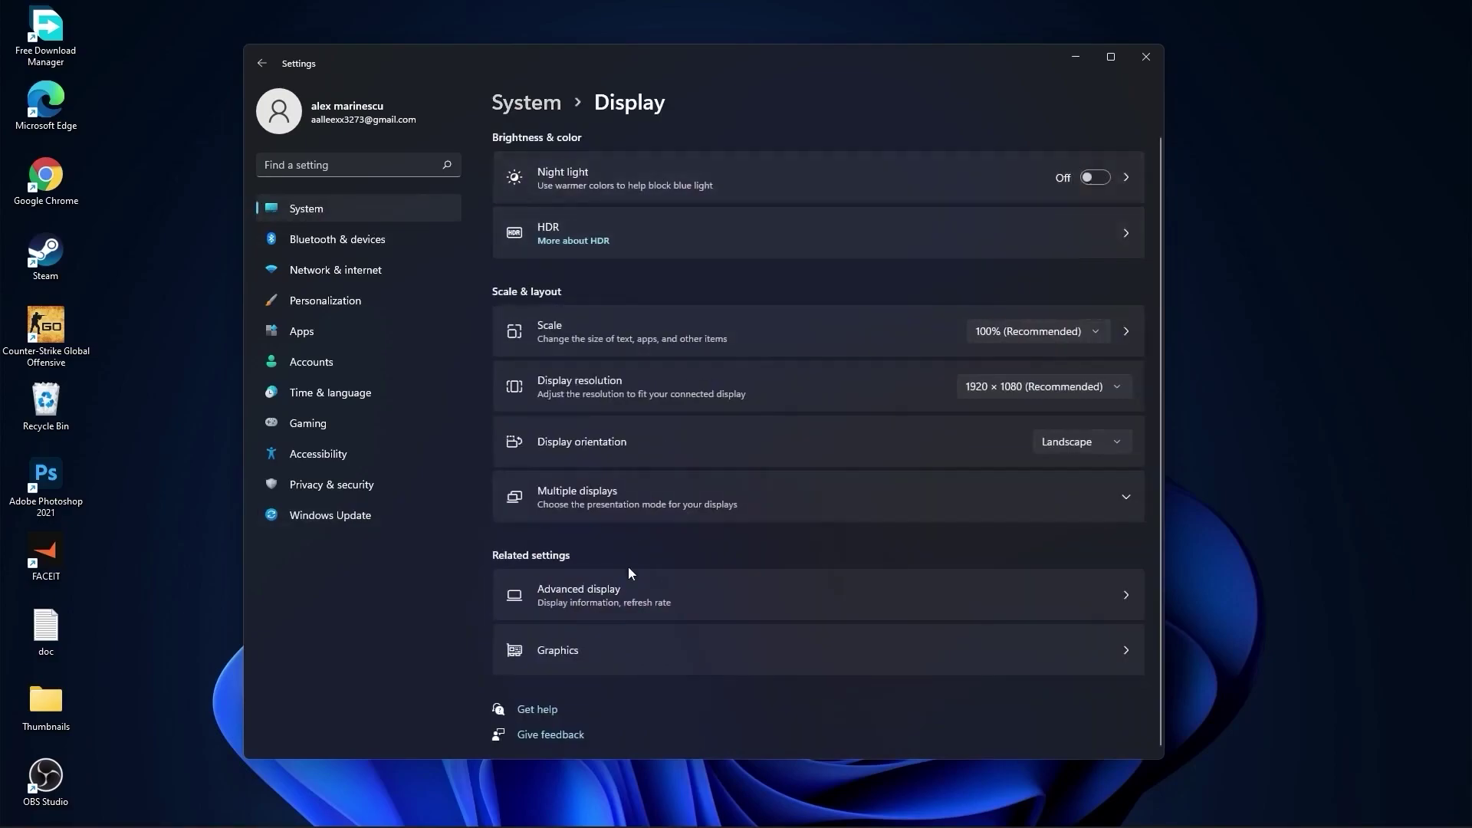
click(581, 594)
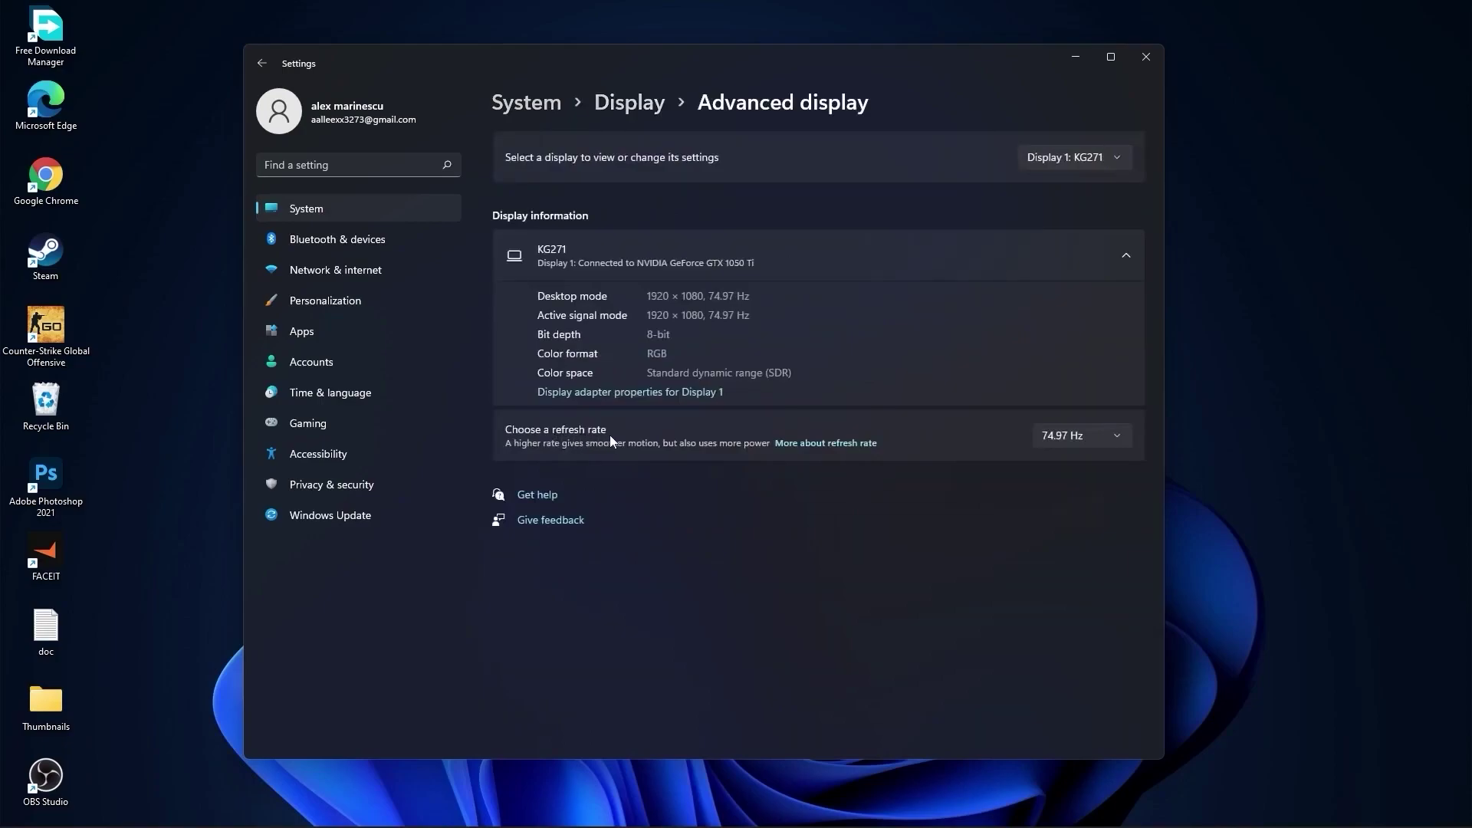
click(1082, 434)
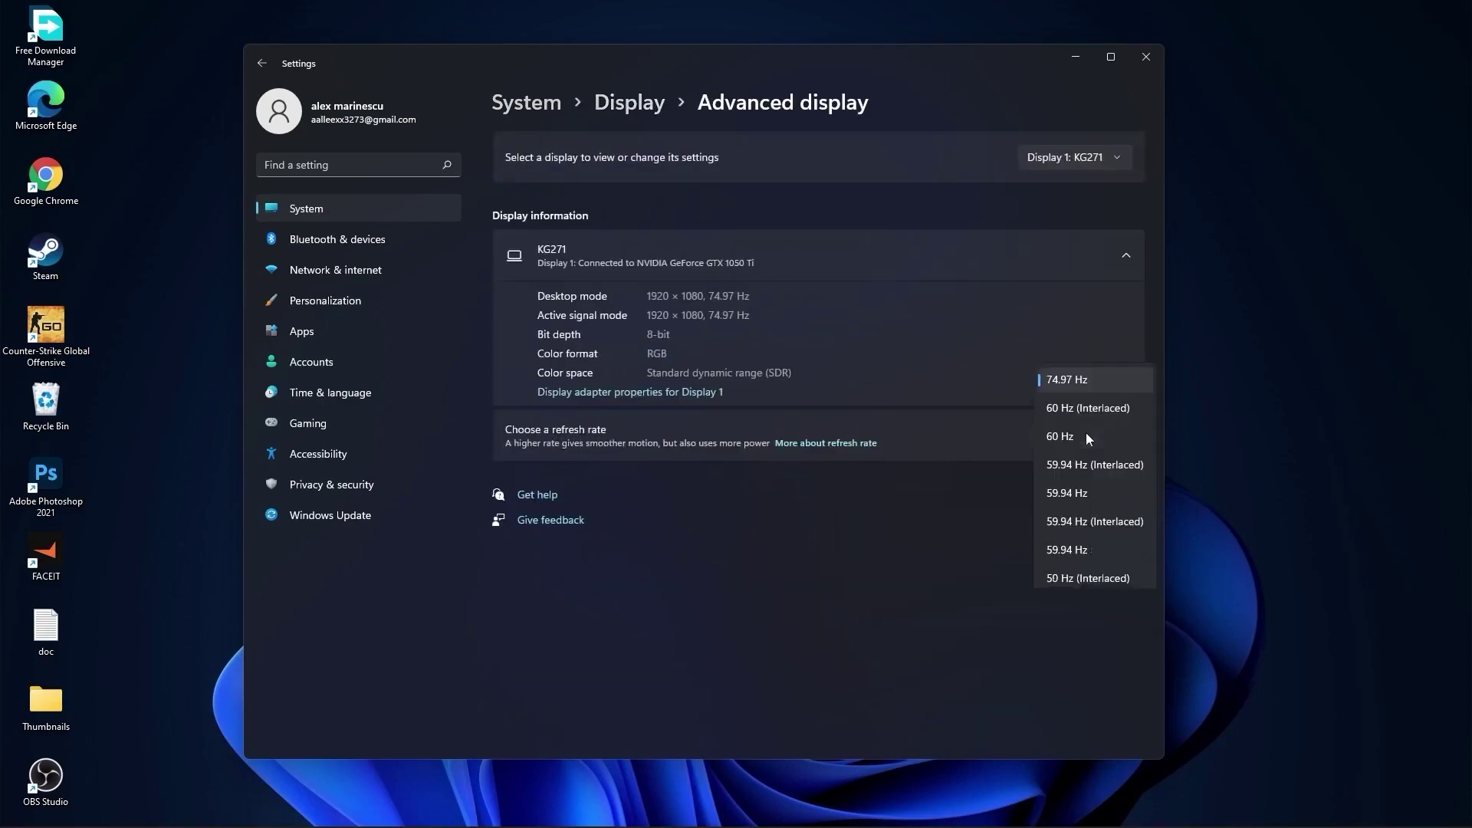
click(1064, 380)
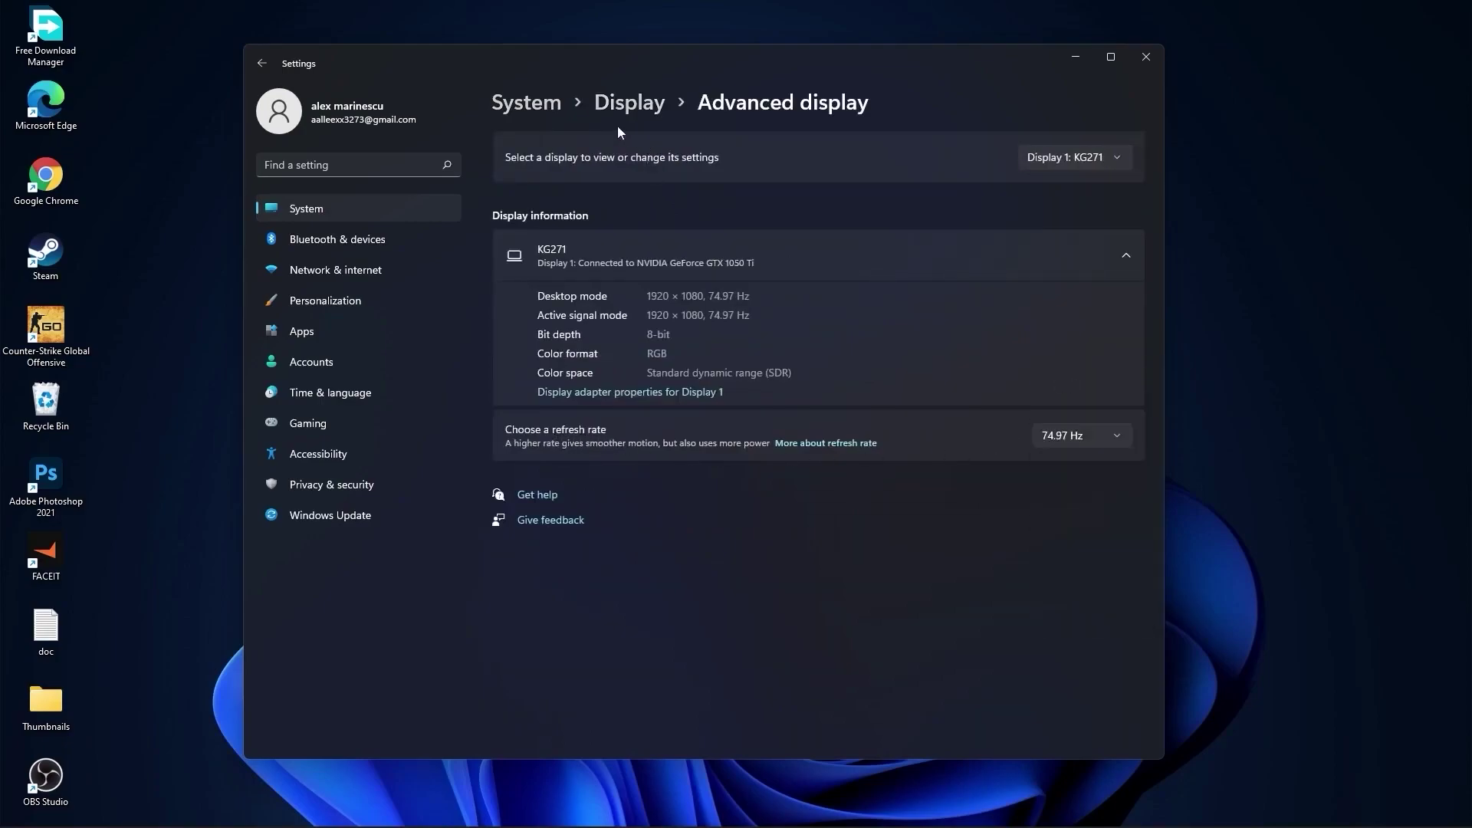
click(527, 104)
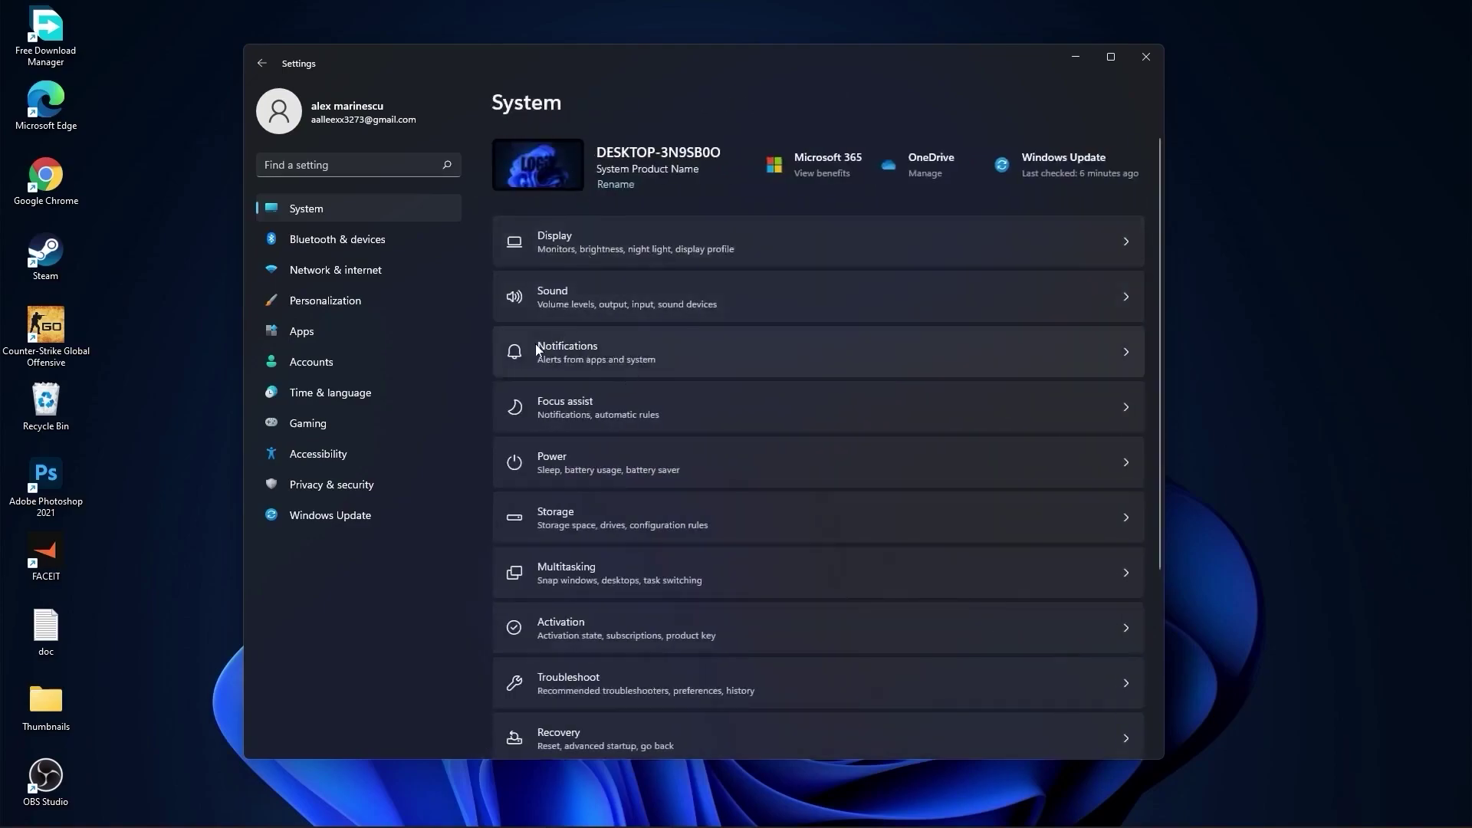
click(574, 353)
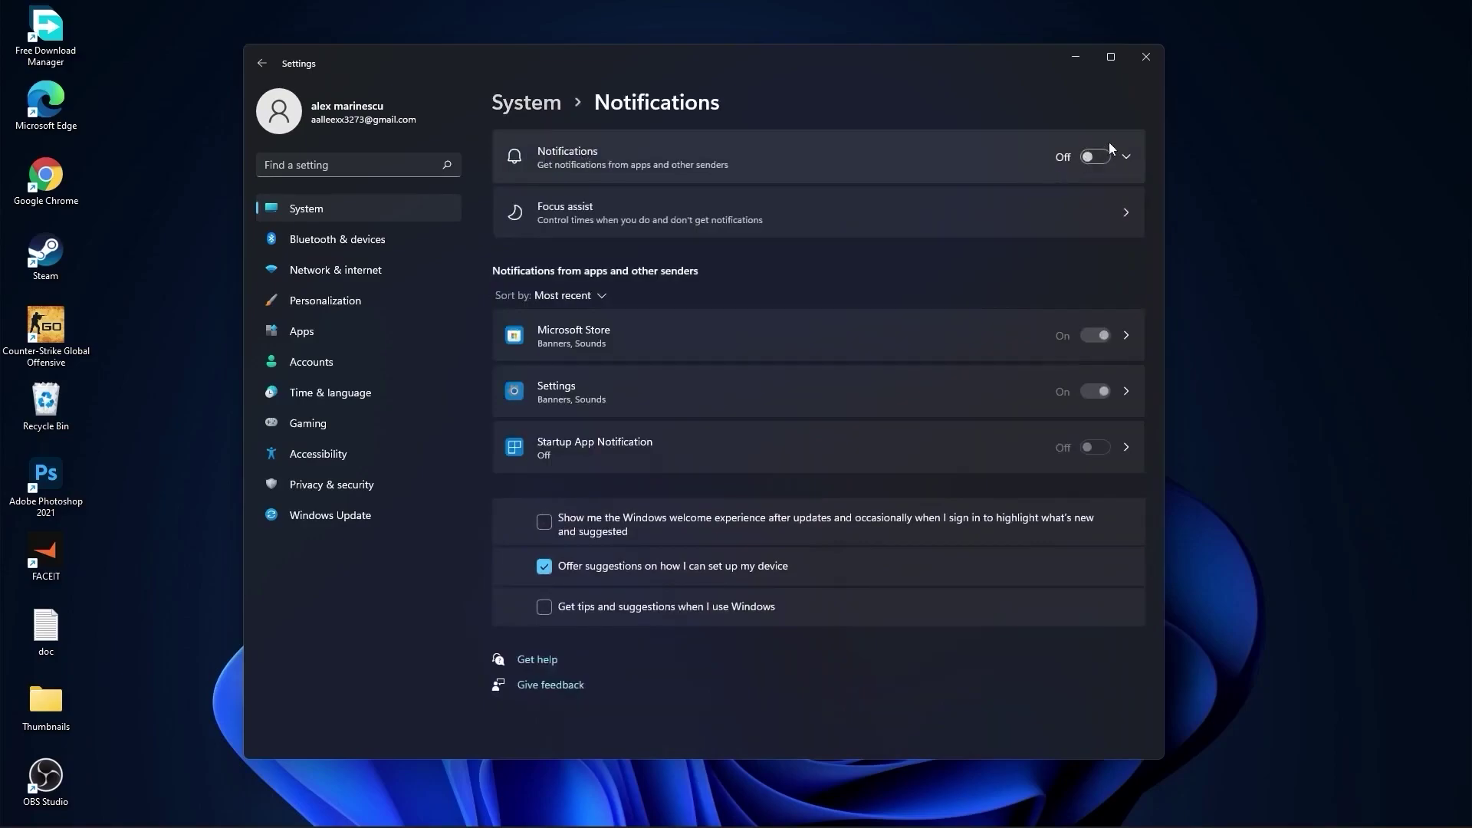
Check that Focus assist is Off, then go back to System
click(526, 104)
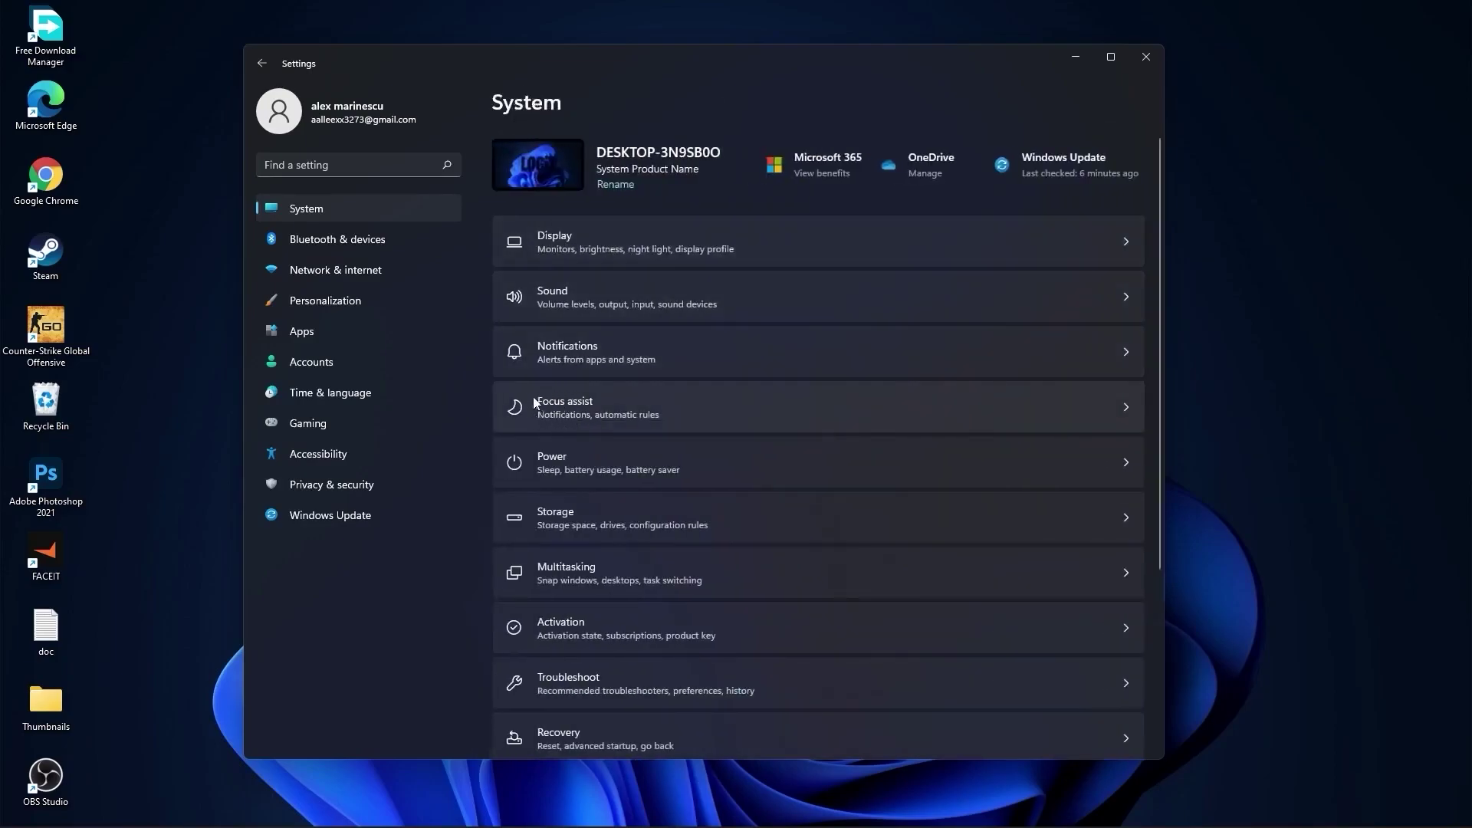
click(556, 402)
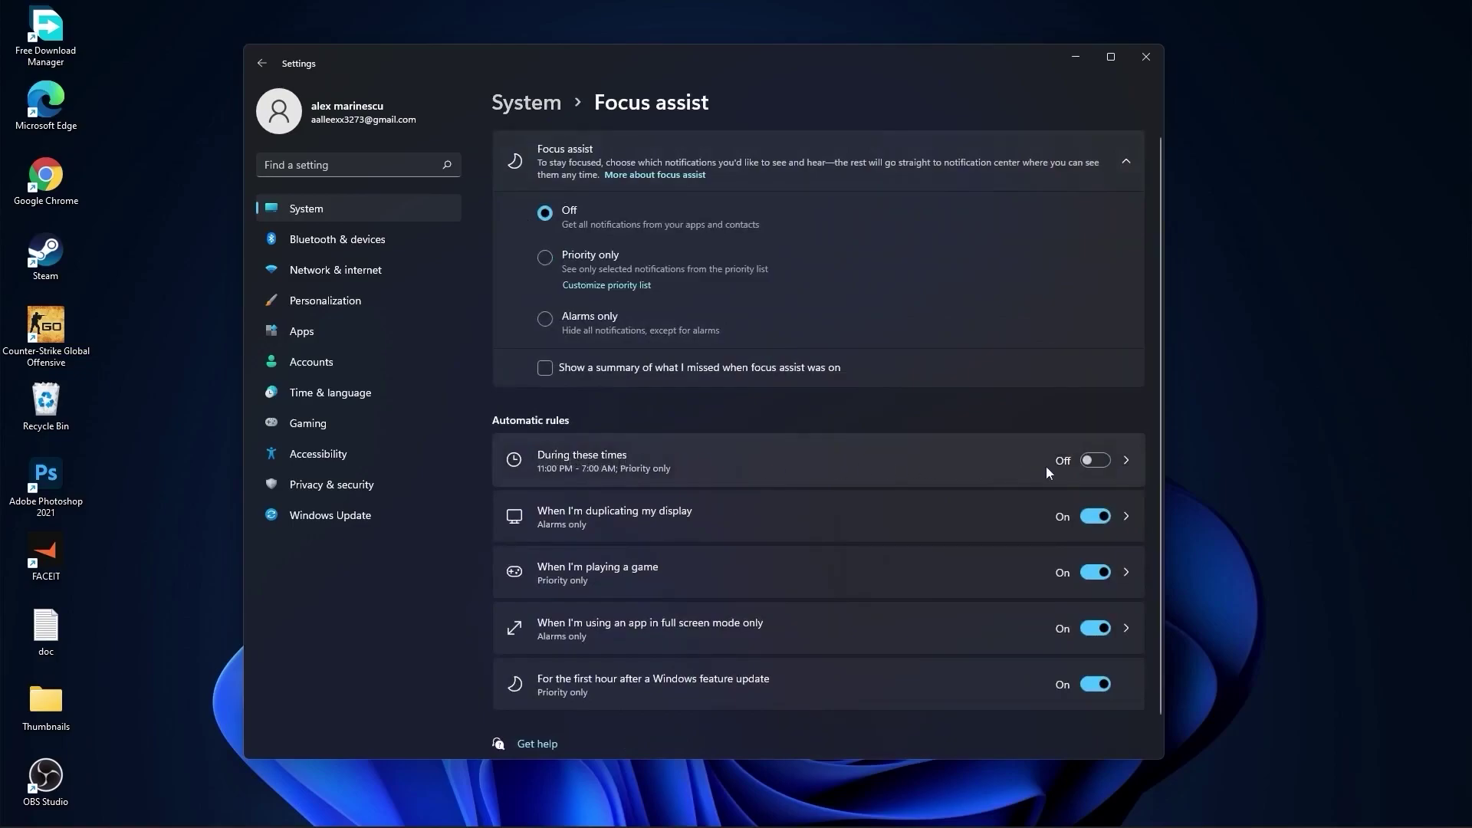
click(539, 105)
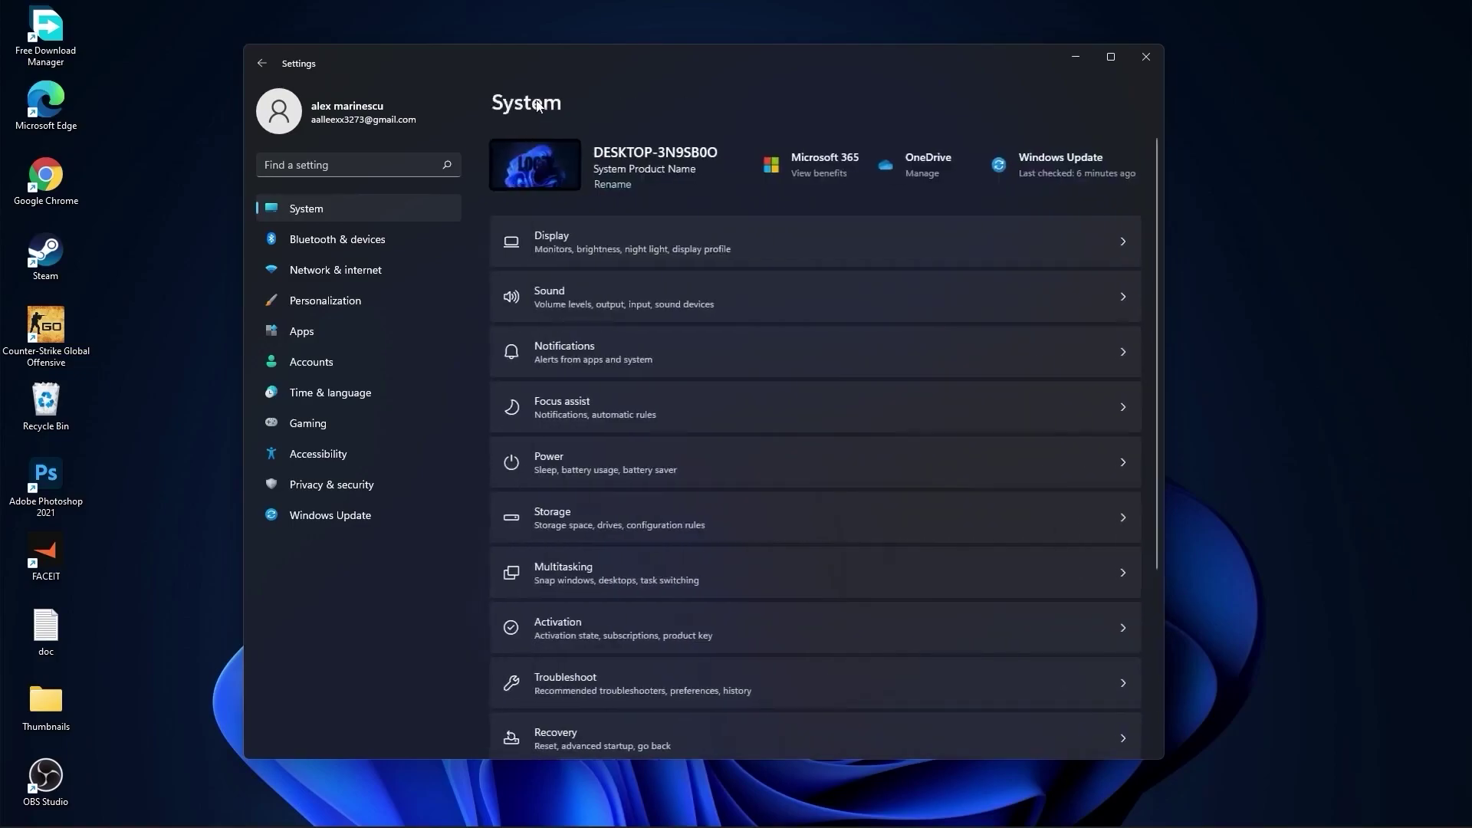
click(584, 469)
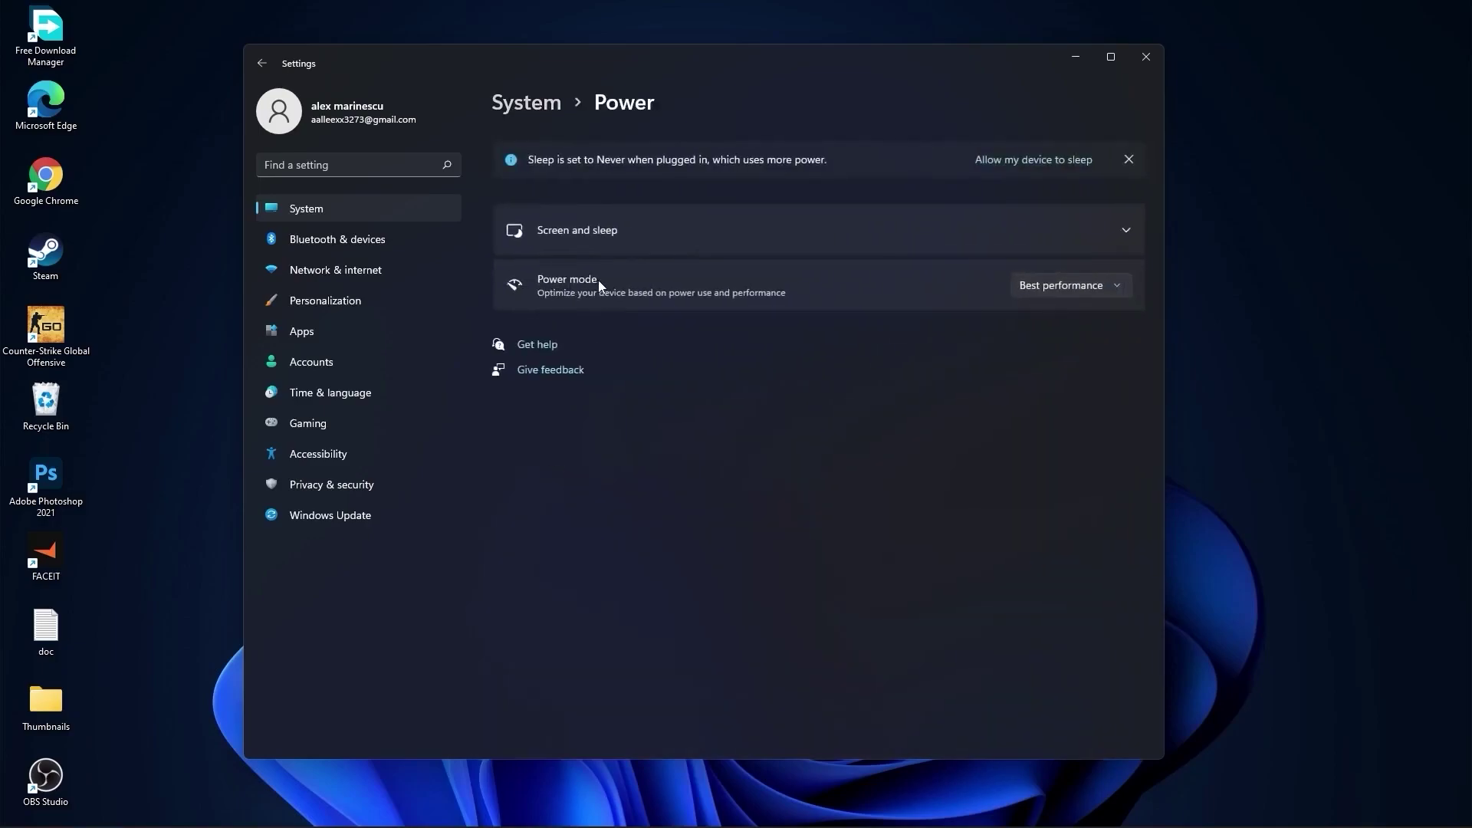
click(1051, 285)
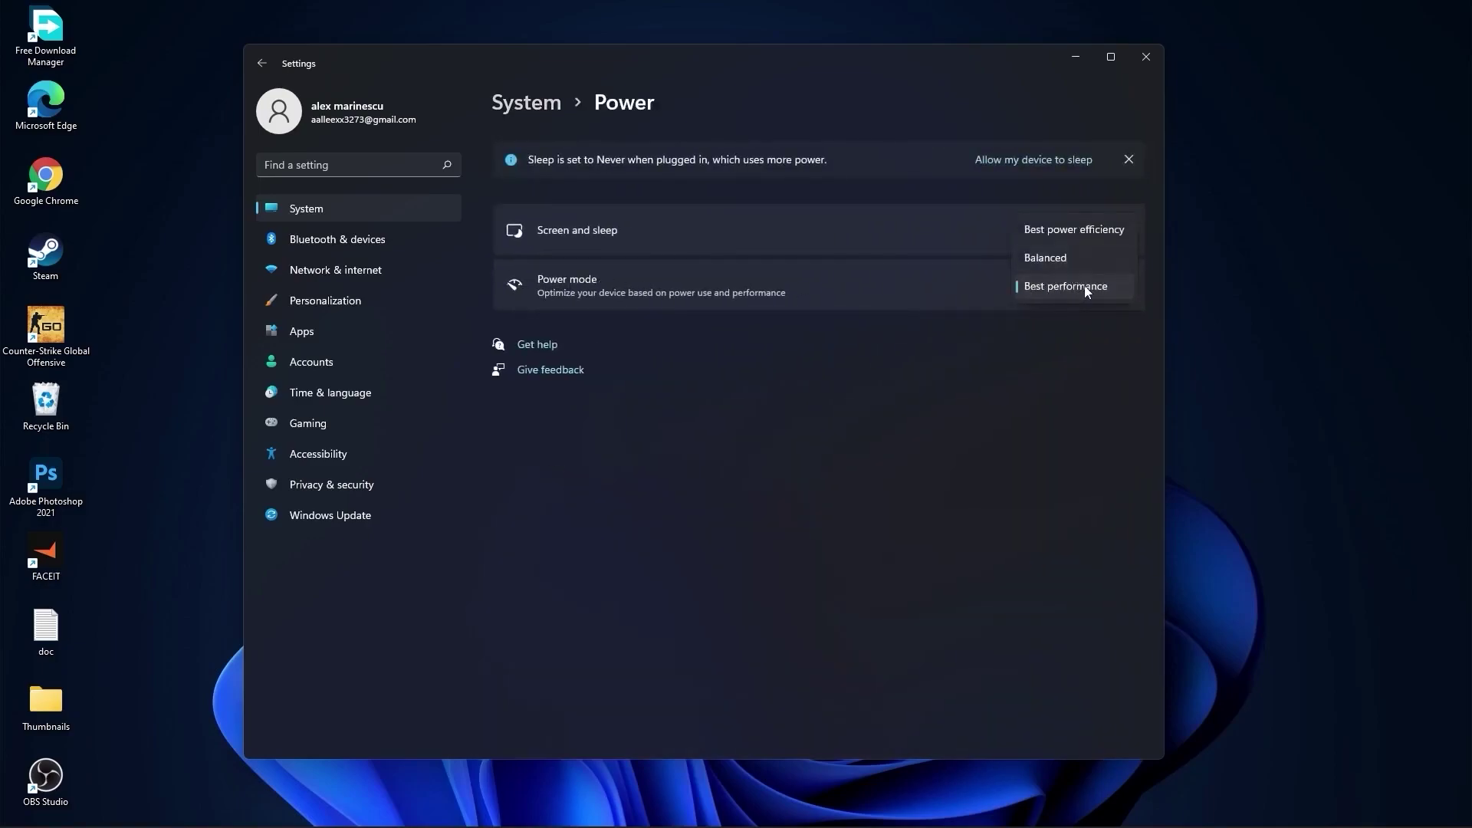
click(1071, 290)
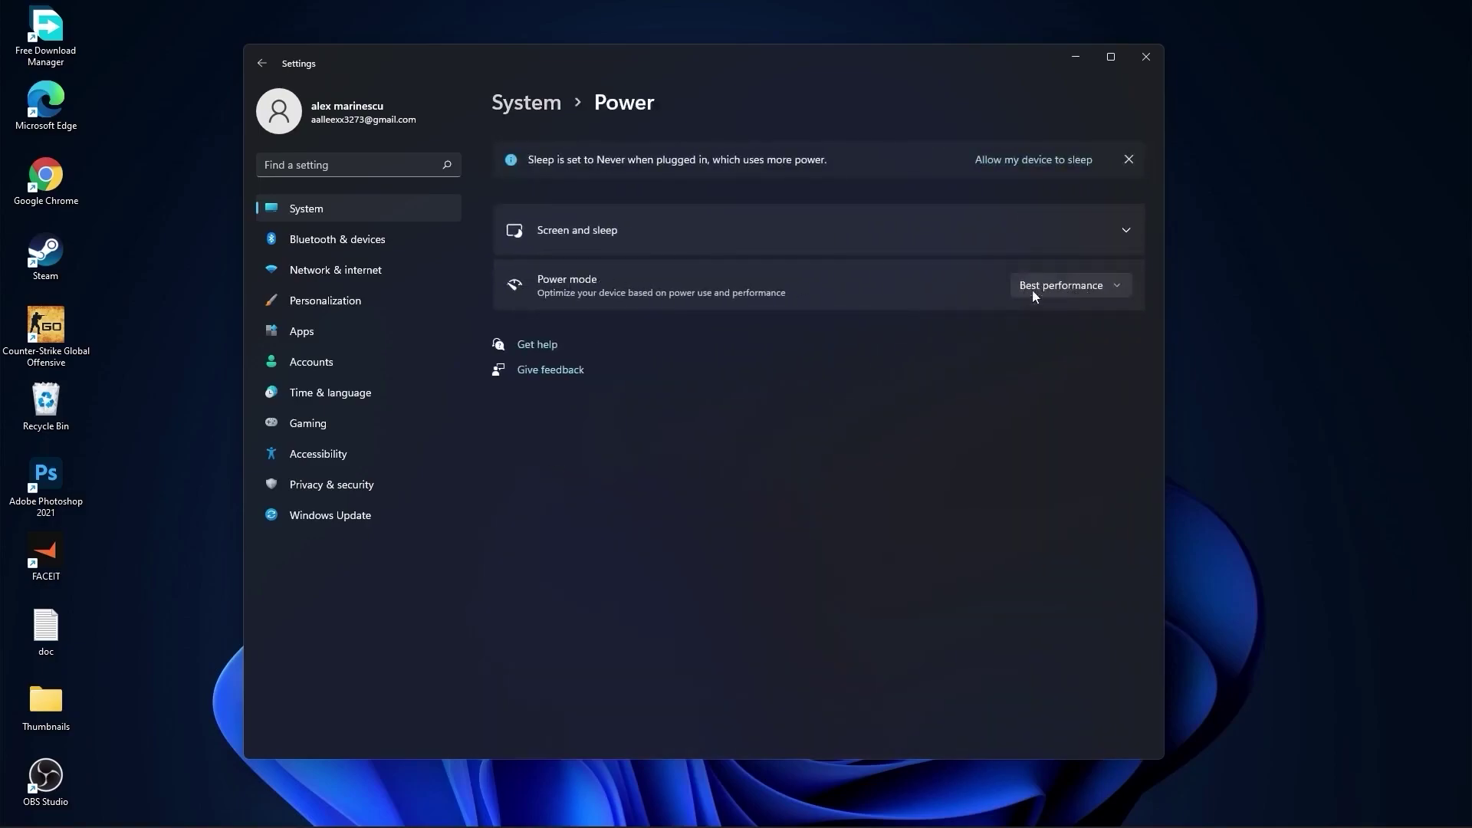
click(523, 104)
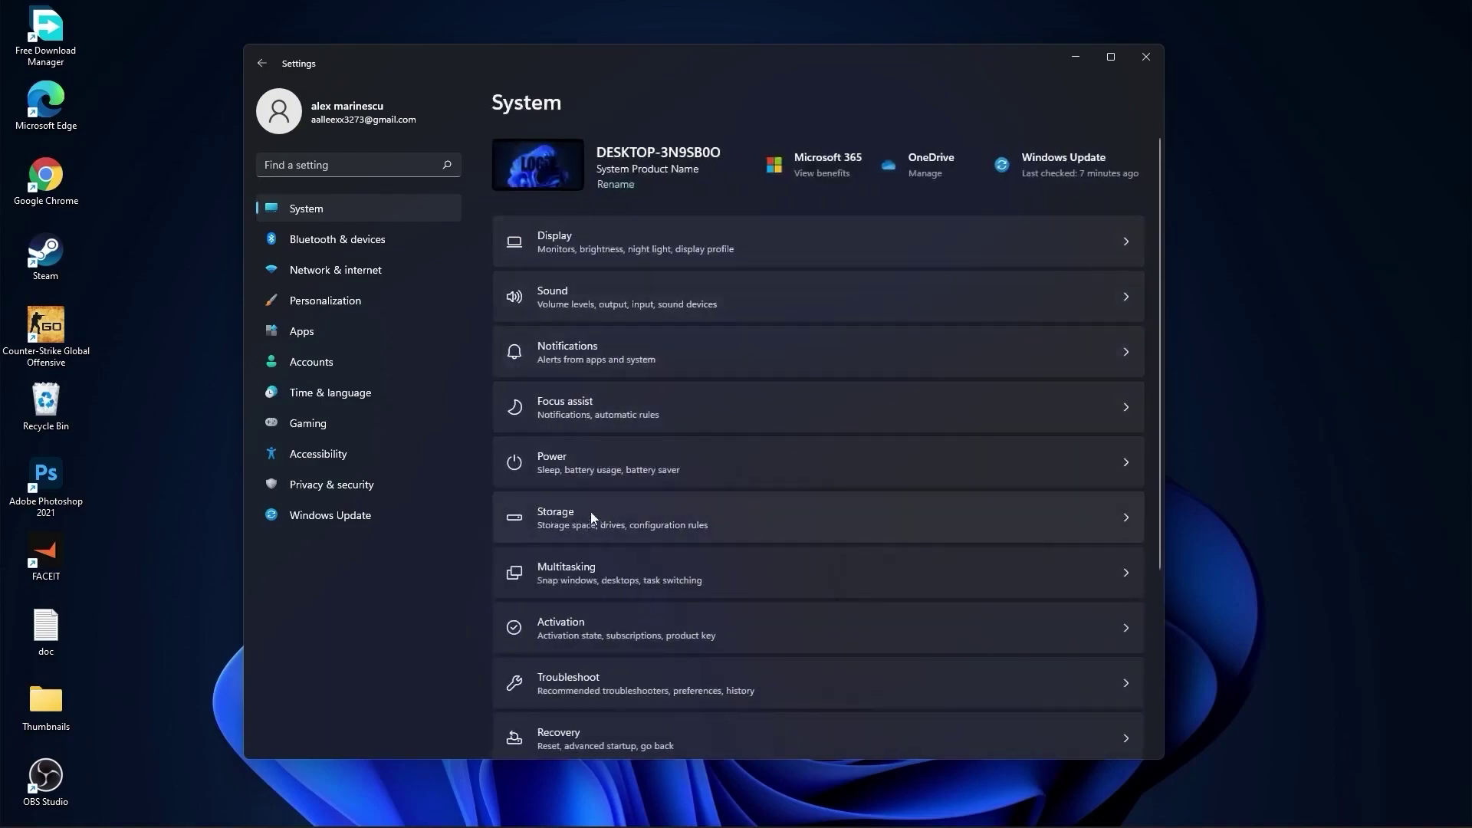
Open Storage cleanup recommendations and mark Downloads for cleanup
click(566, 515)
scroll(567, 526, down, 5)
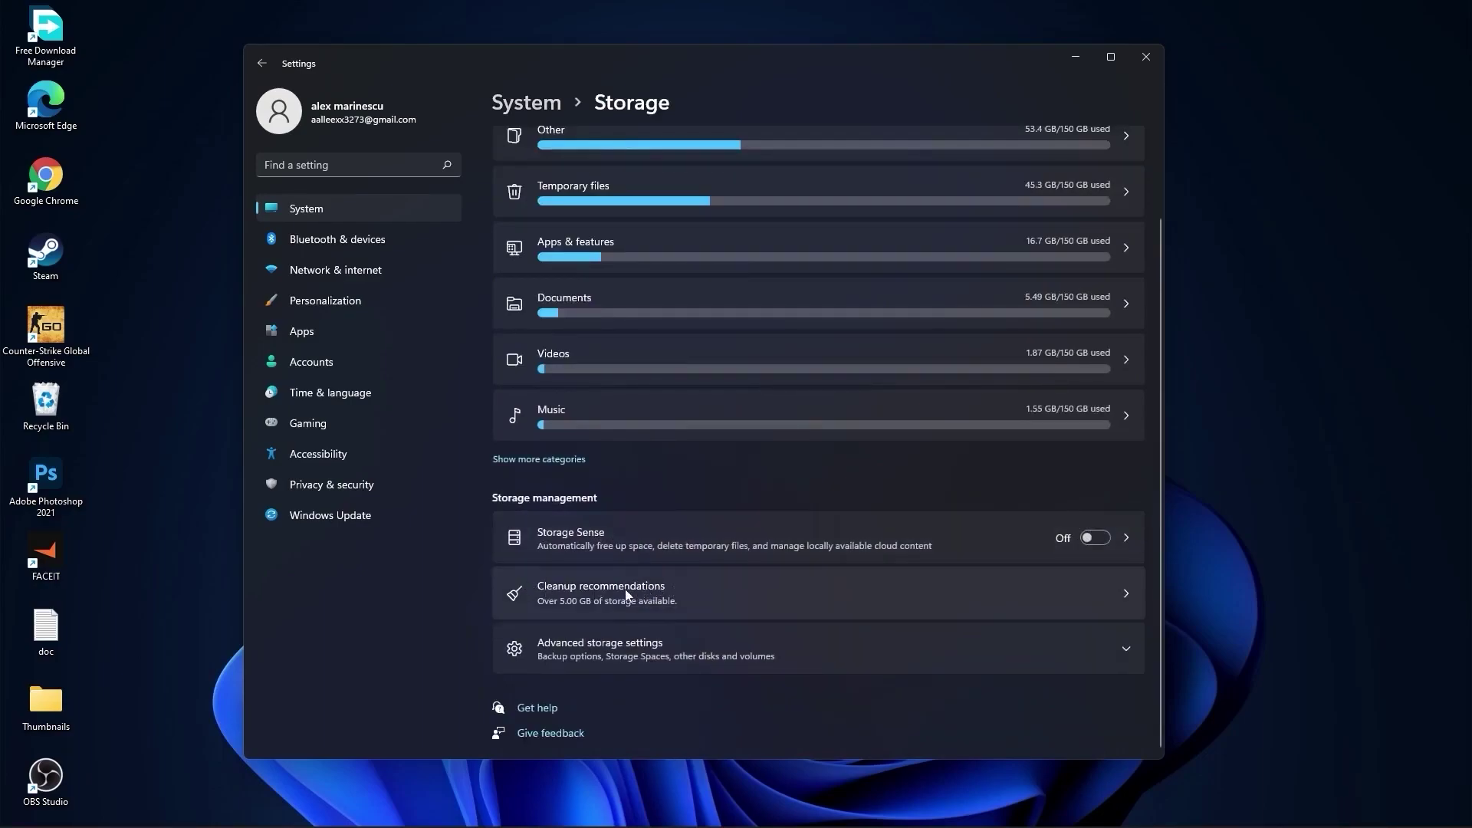
click(600, 588)
click(549, 220)
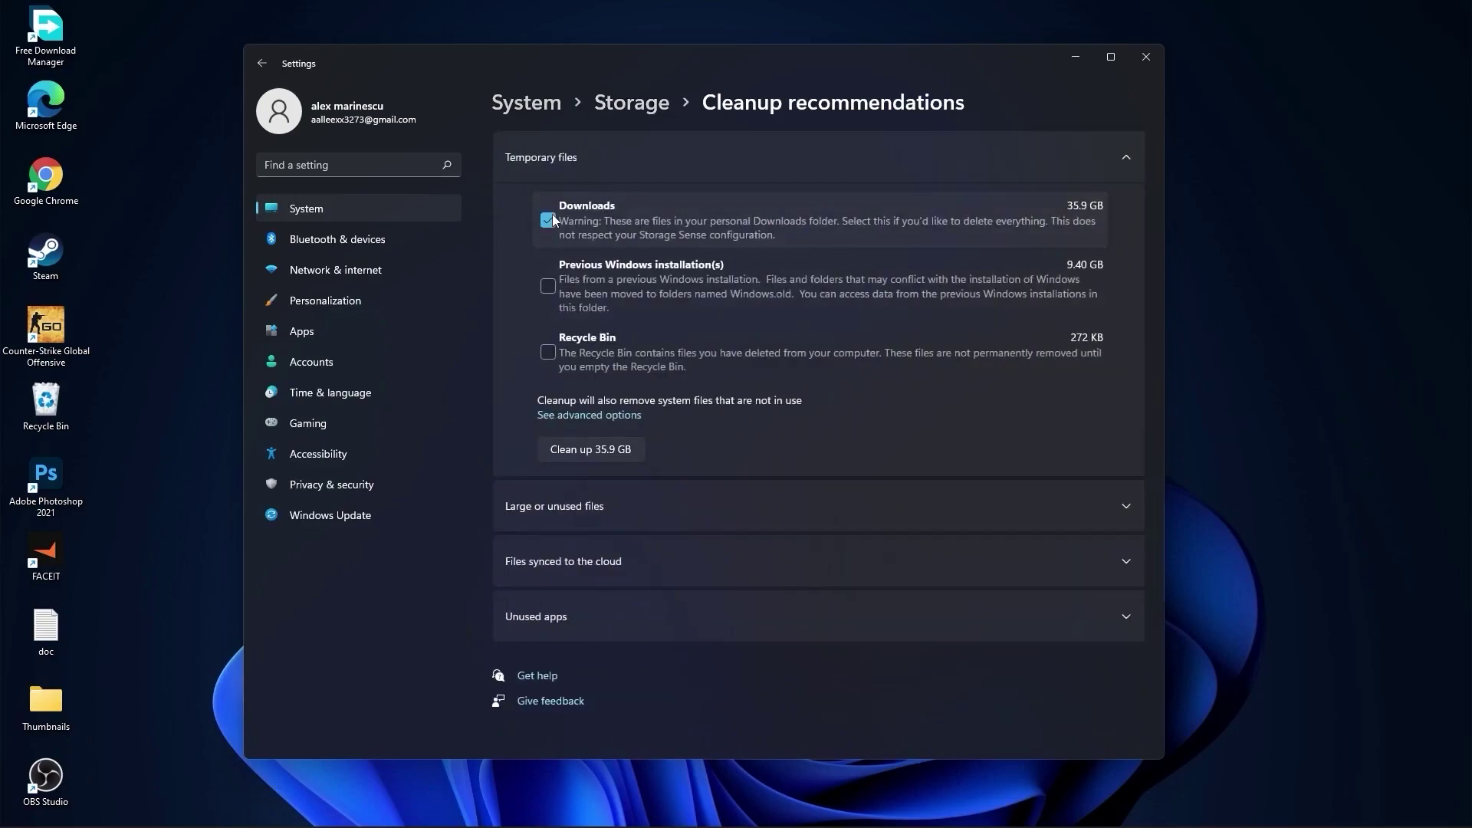
Add previous Windows installations, permanently delete 45.3 GB, and return to System
click(548, 284)
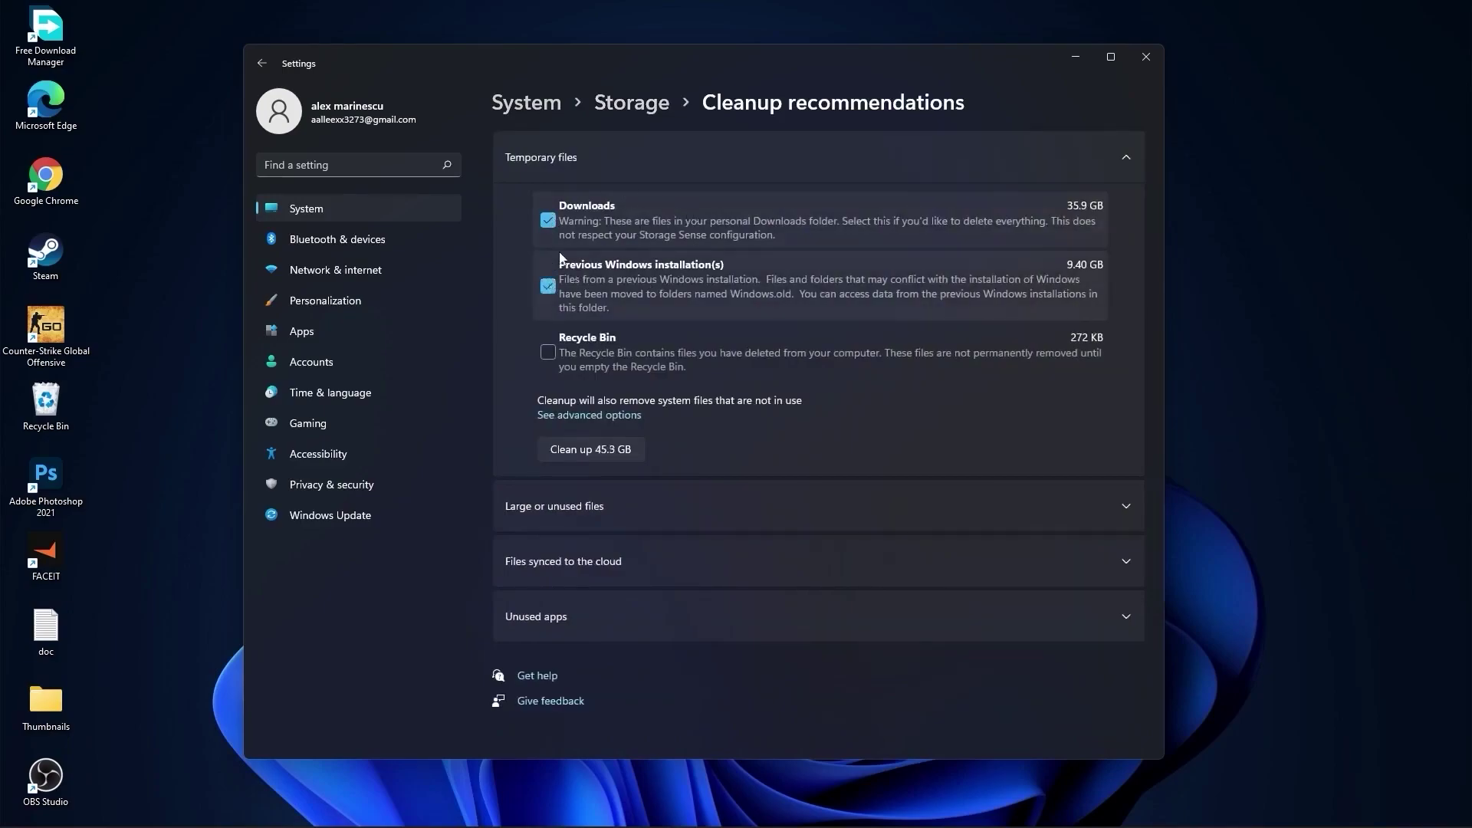
click(586, 450)
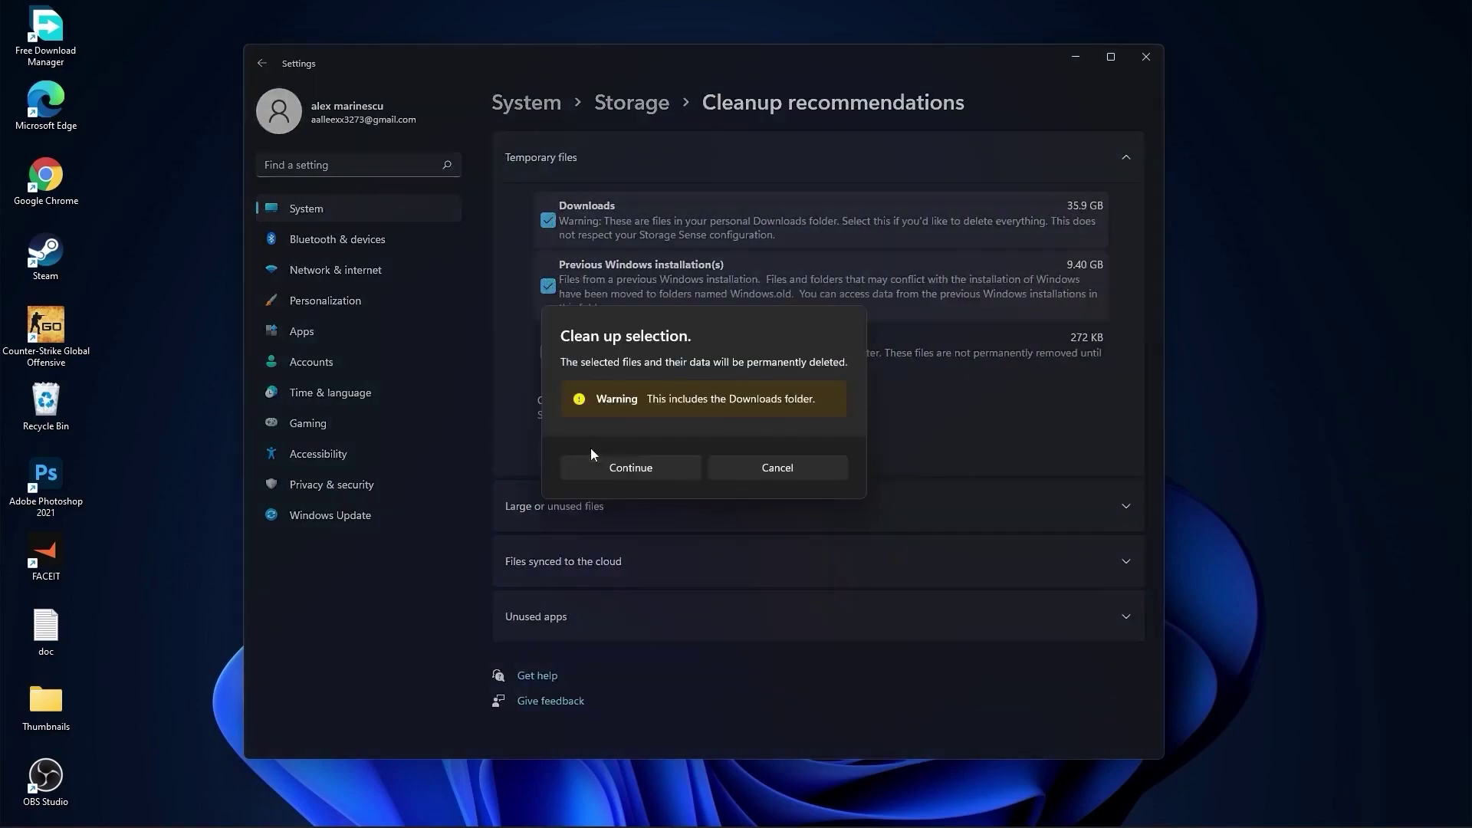
click(643, 470)
click(526, 103)
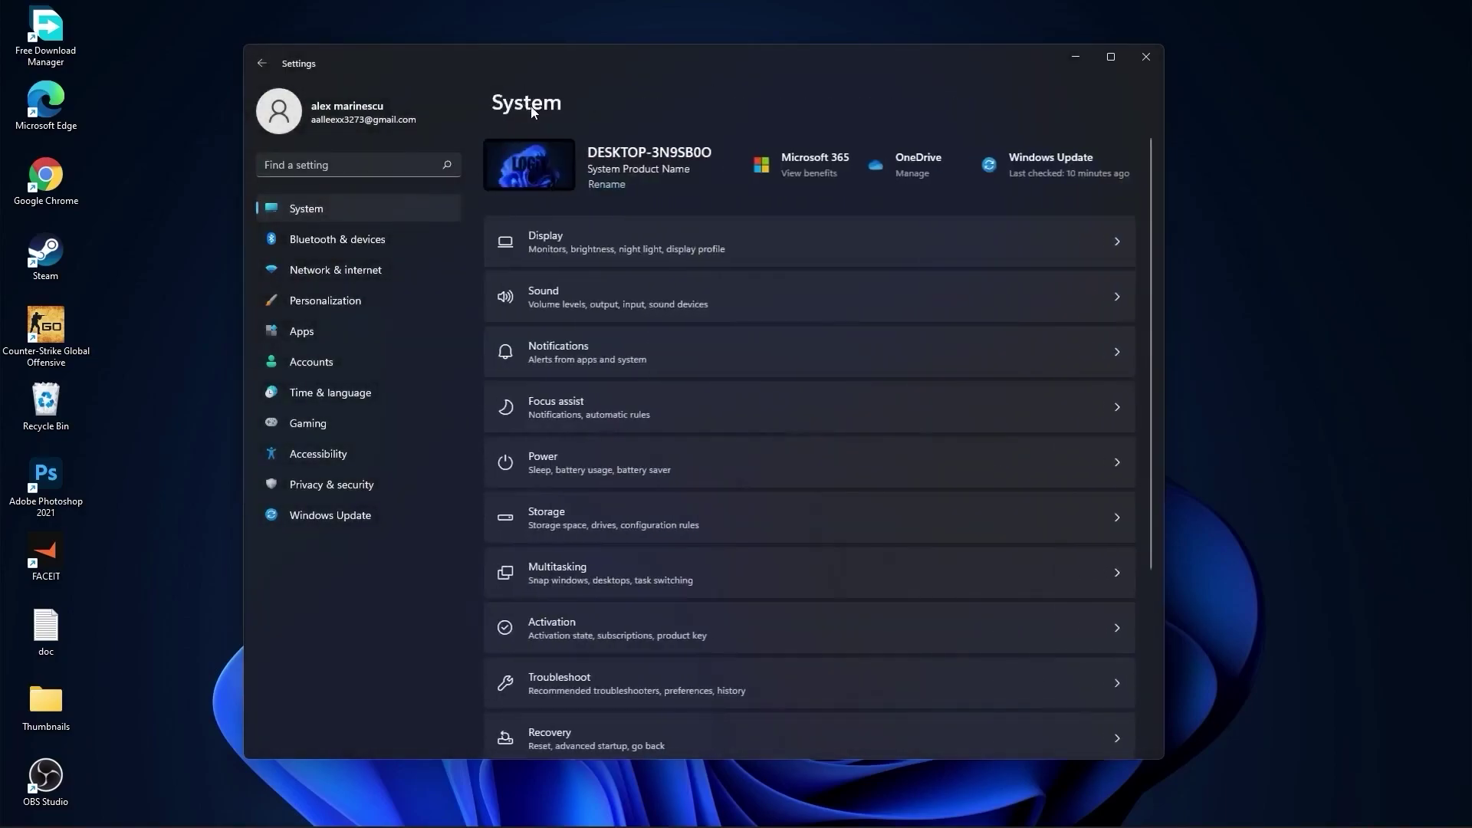
Check that Multitasking snapping, Remote Desktop and clipboard history are all off
click(595, 570)
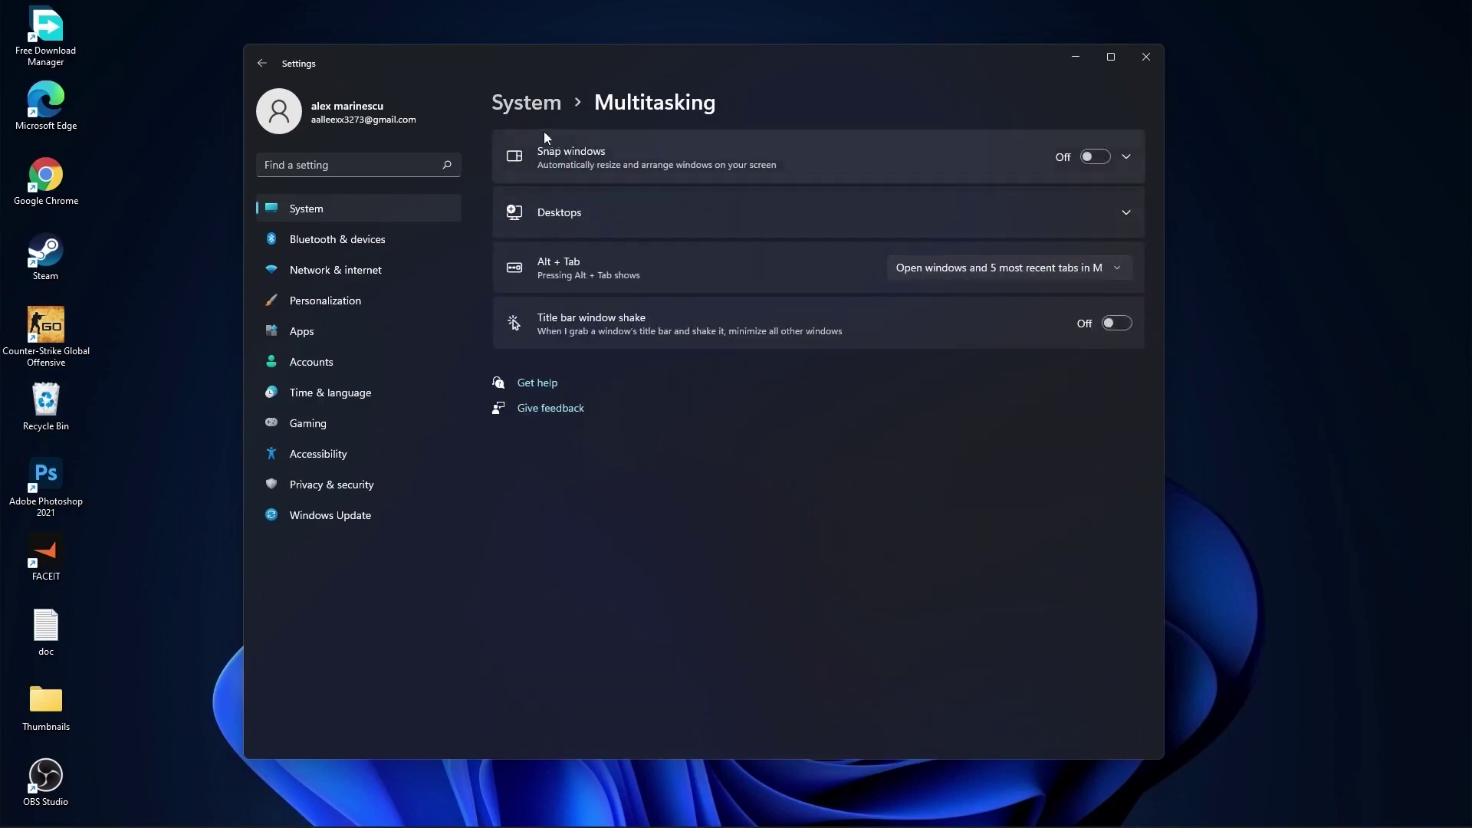
click(526, 103)
scroll(799, 526, down, 5)
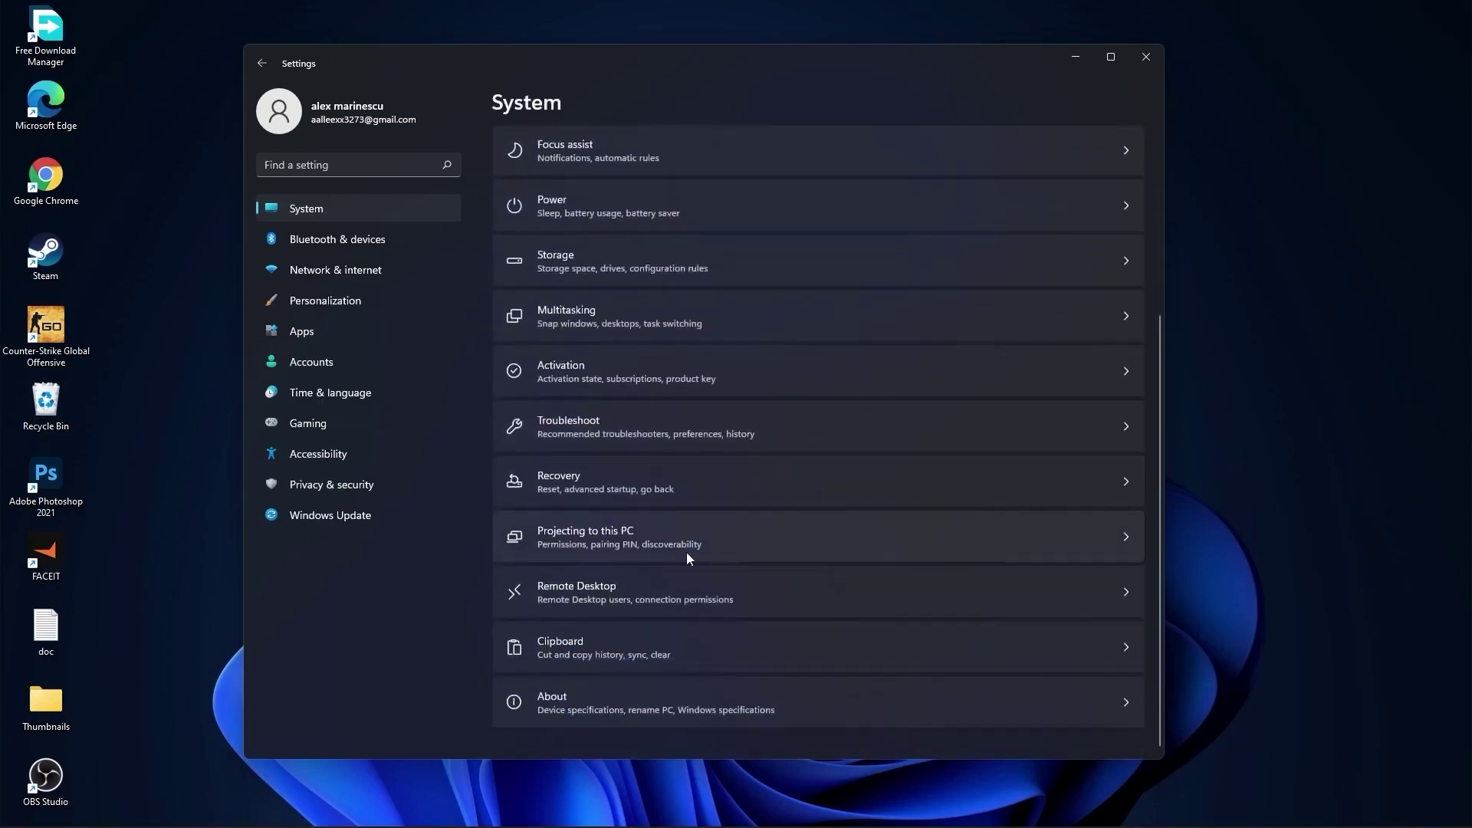
click(592, 598)
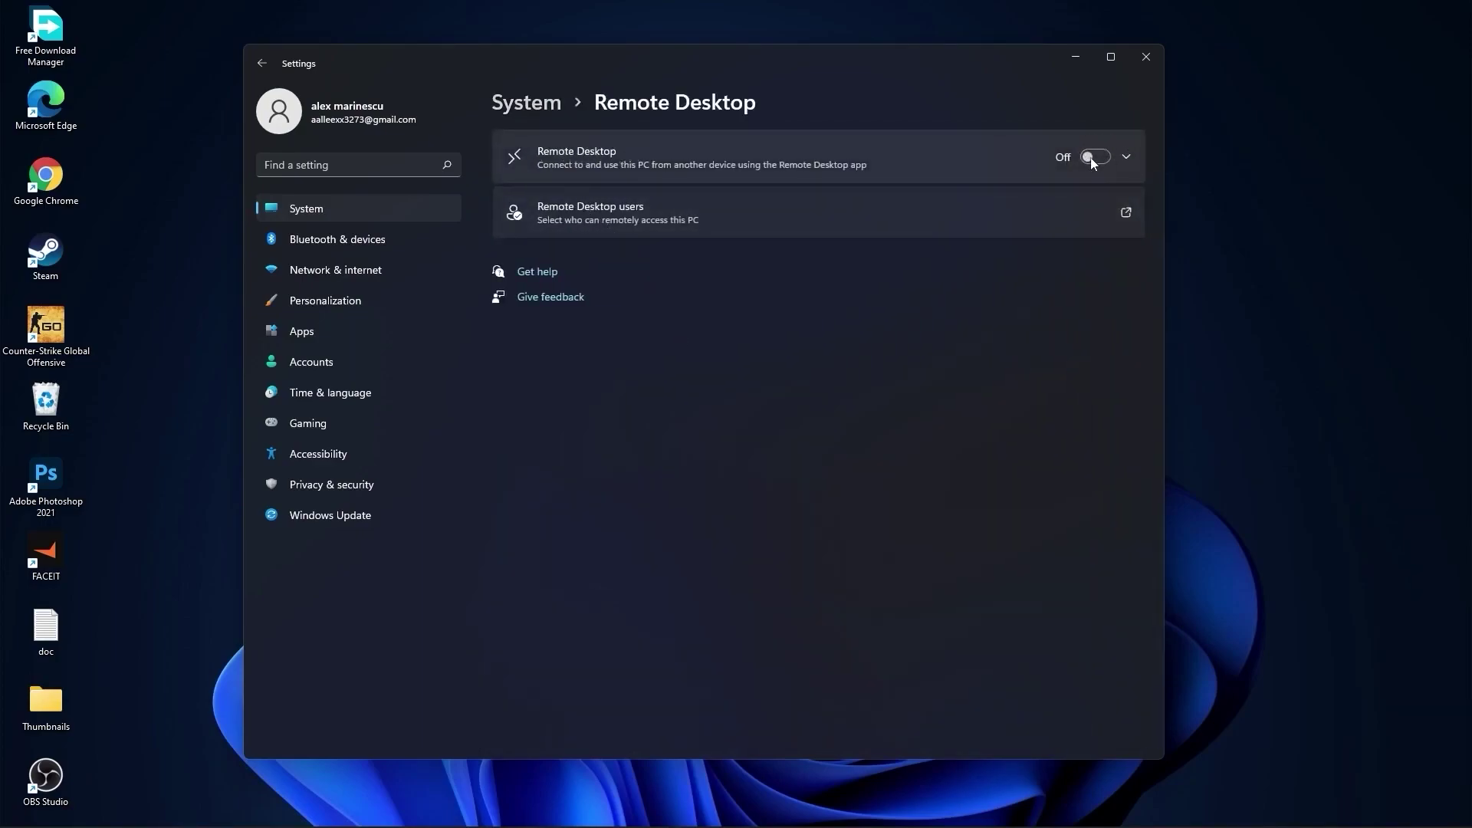
click(542, 114)
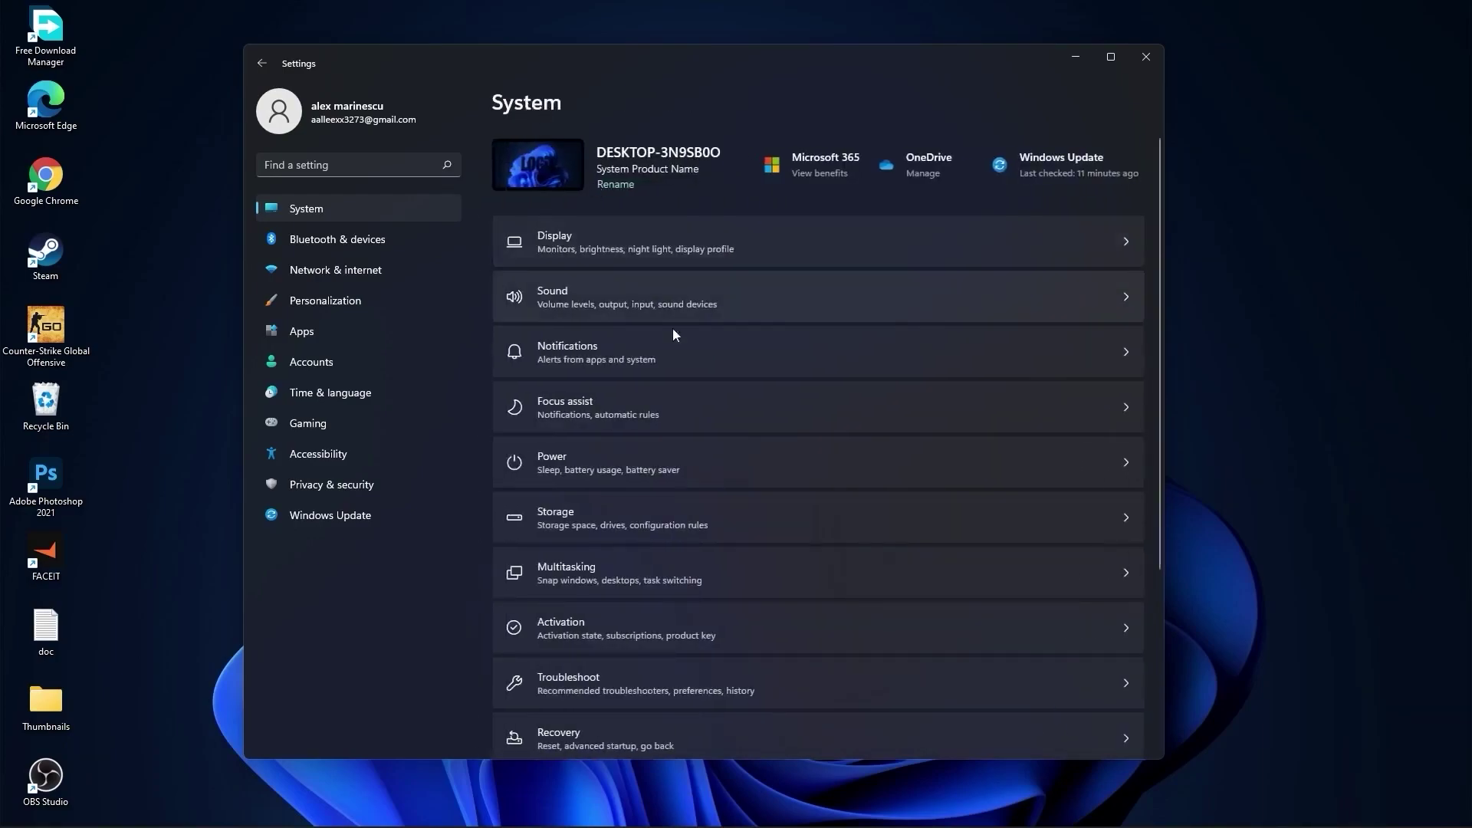
scroll(673, 328, down, 5)
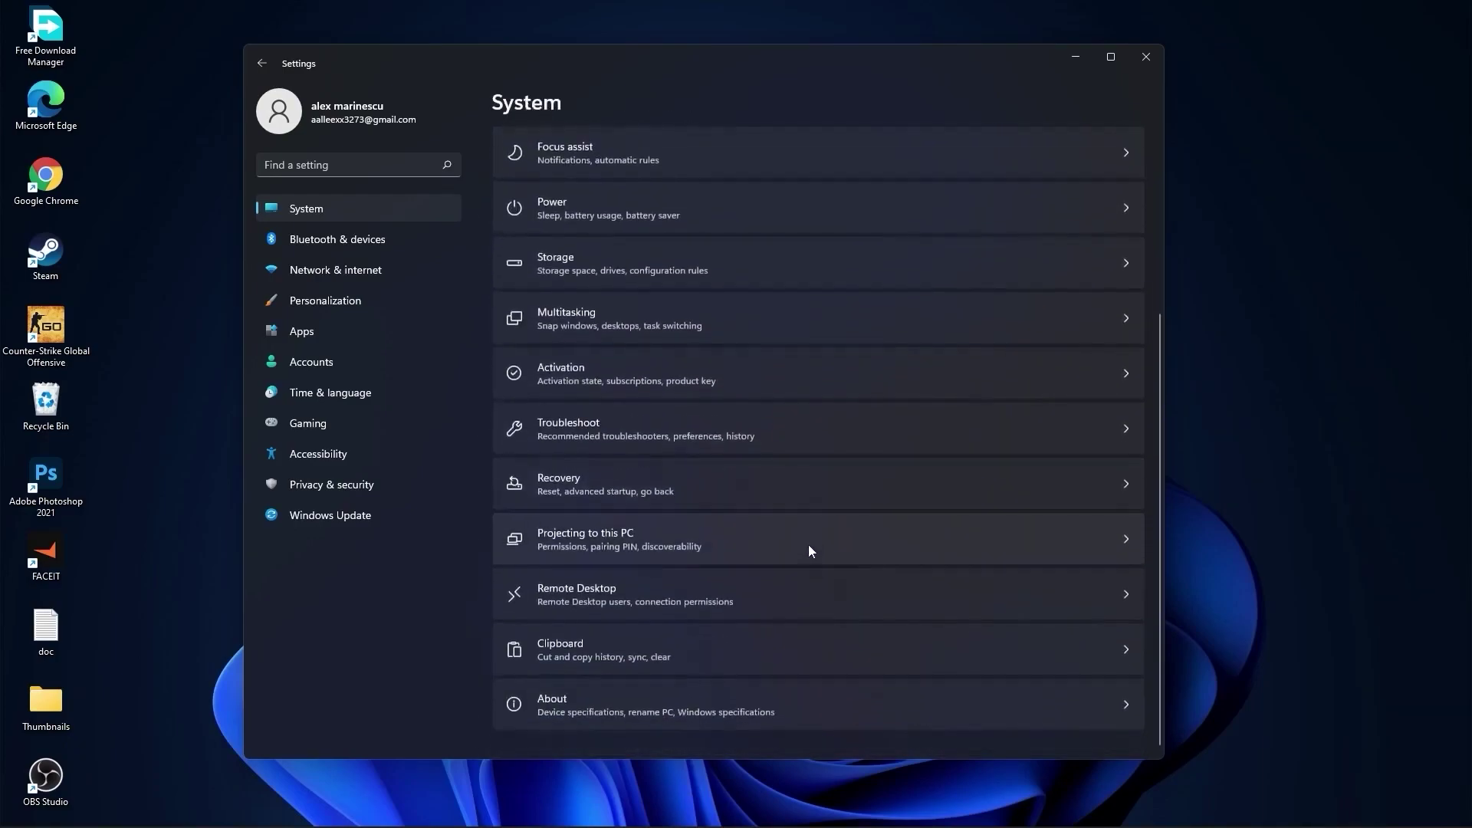
click(572, 646)
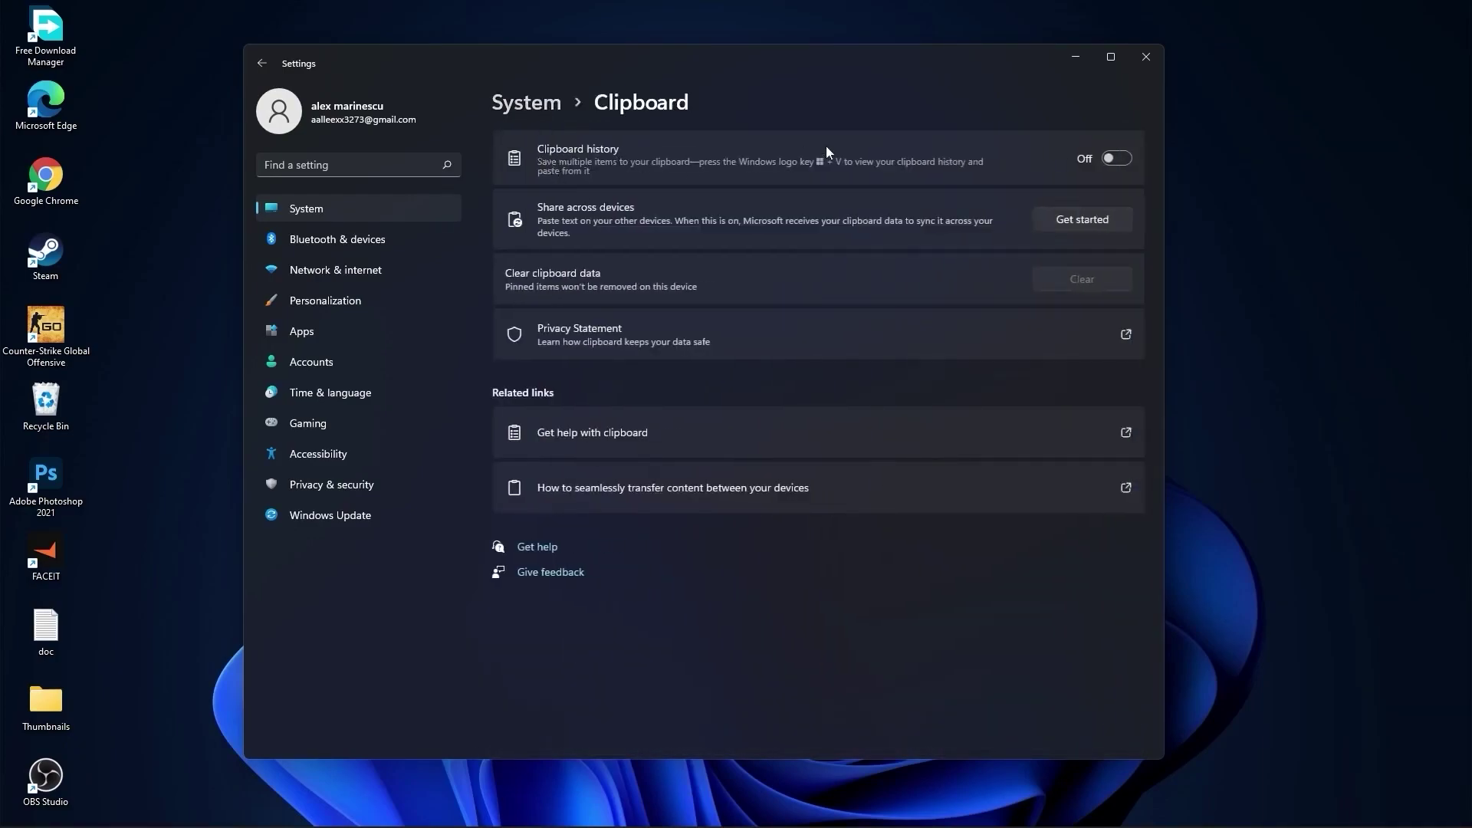
click(527, 103)
Check the desktop background type choices and leave the background set to Picture
click(342, 305)
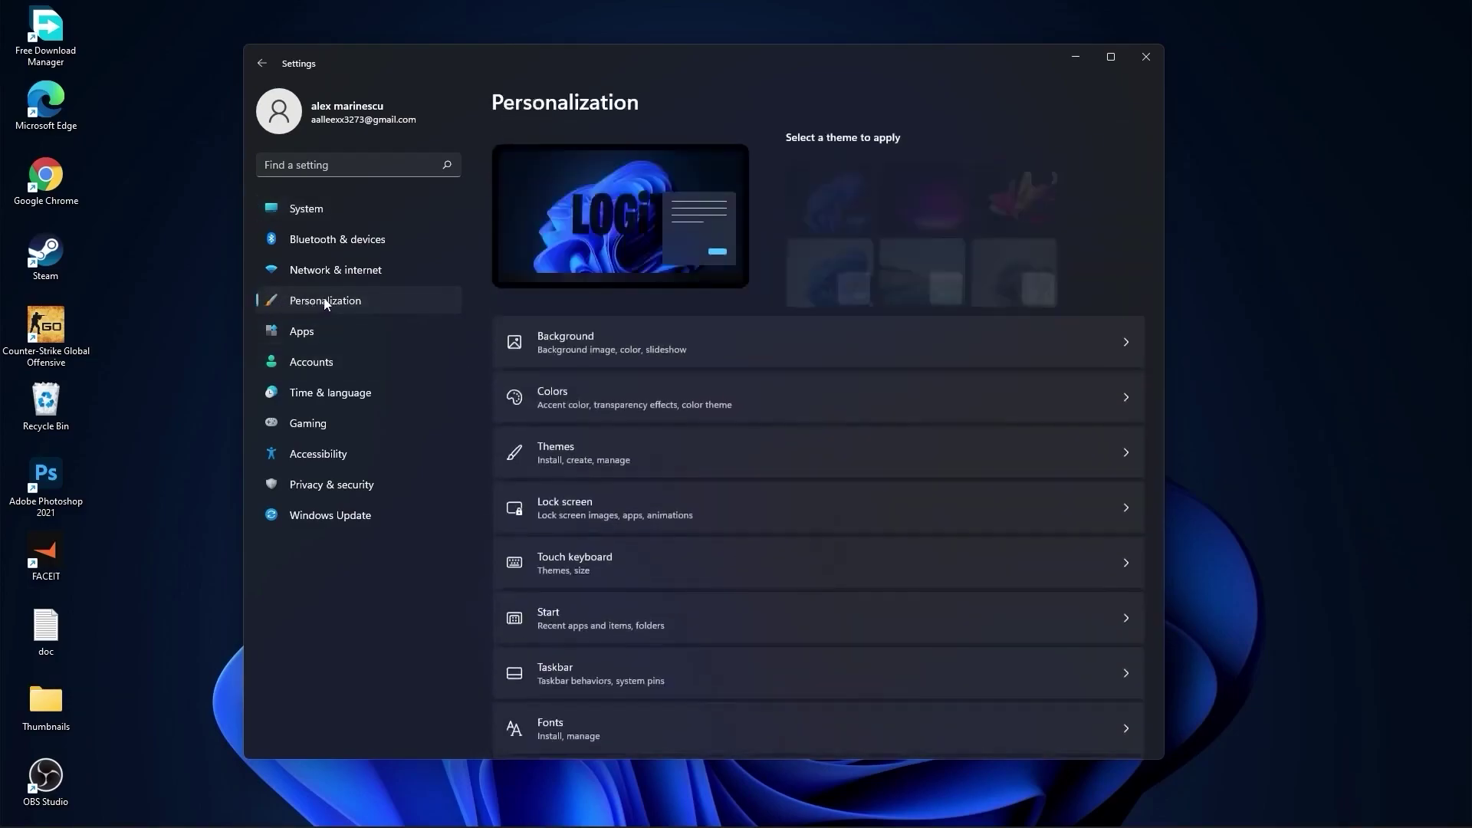
click(584, 338)
click(1061, 317)
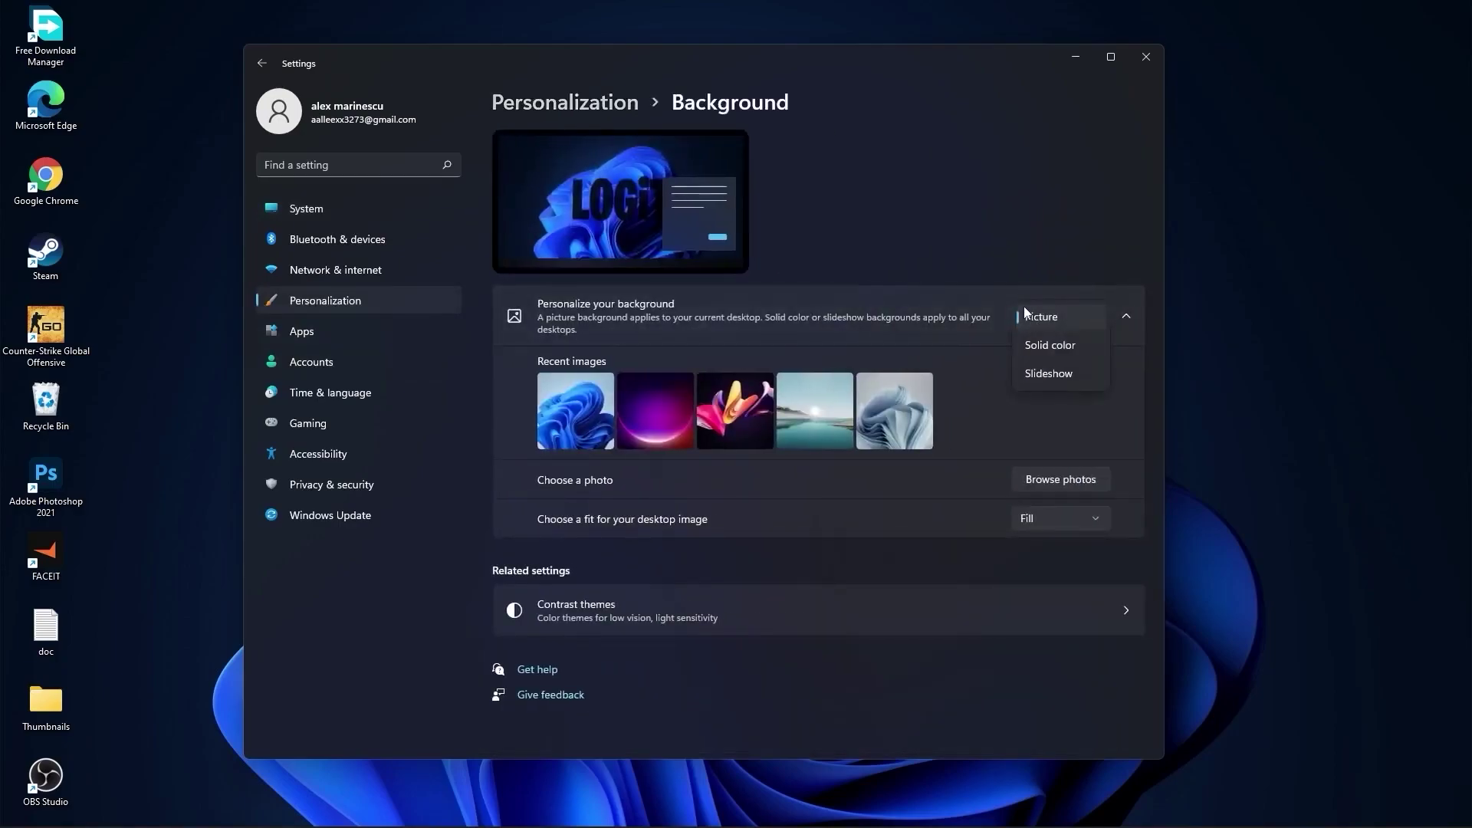
click(1066, 391)
click(299, 334)
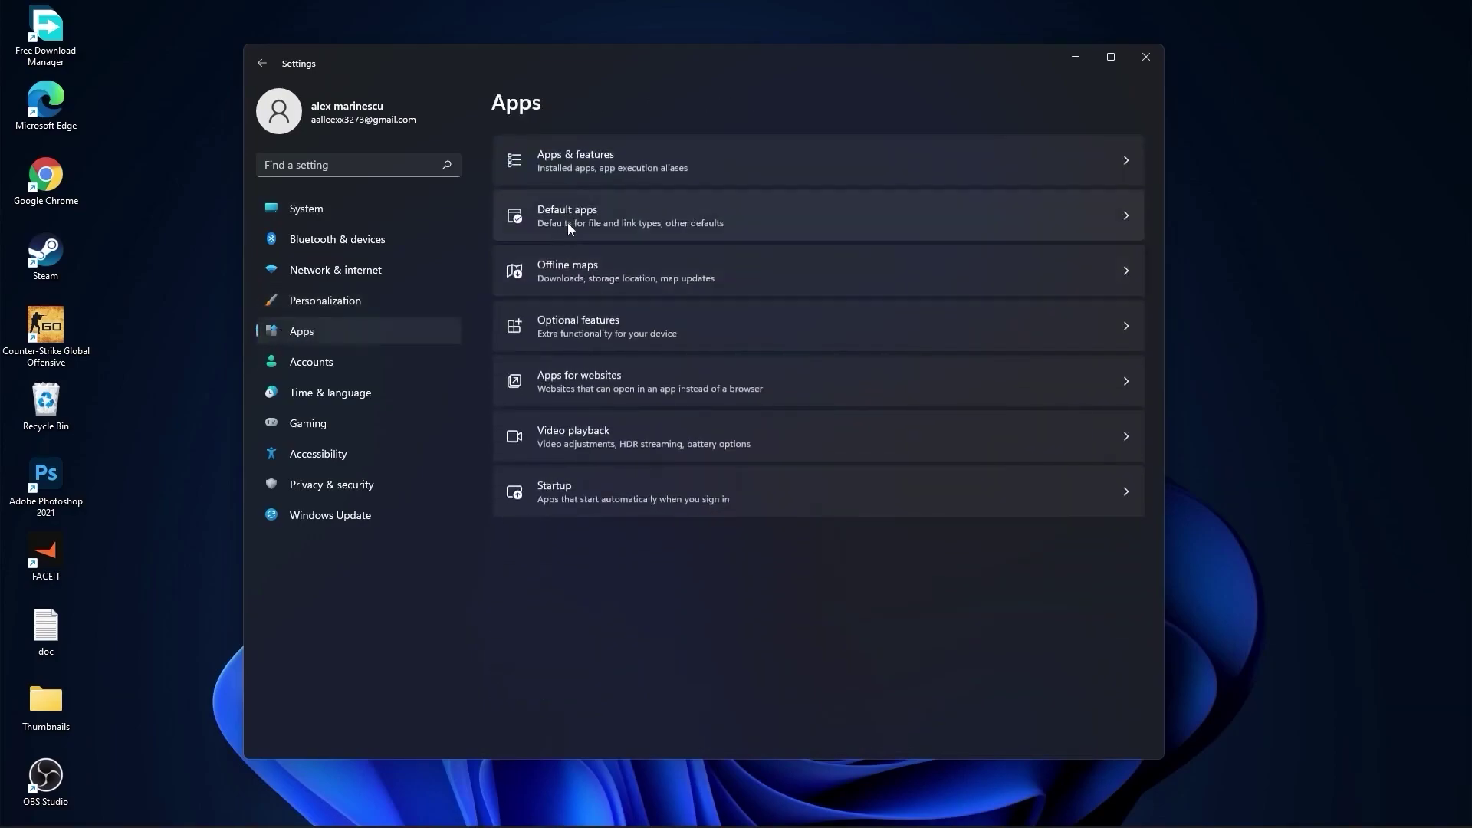
Browse the 73 installed apps and check Adobe Photoshop 2021's options without uninstalling it
click(609, 158)
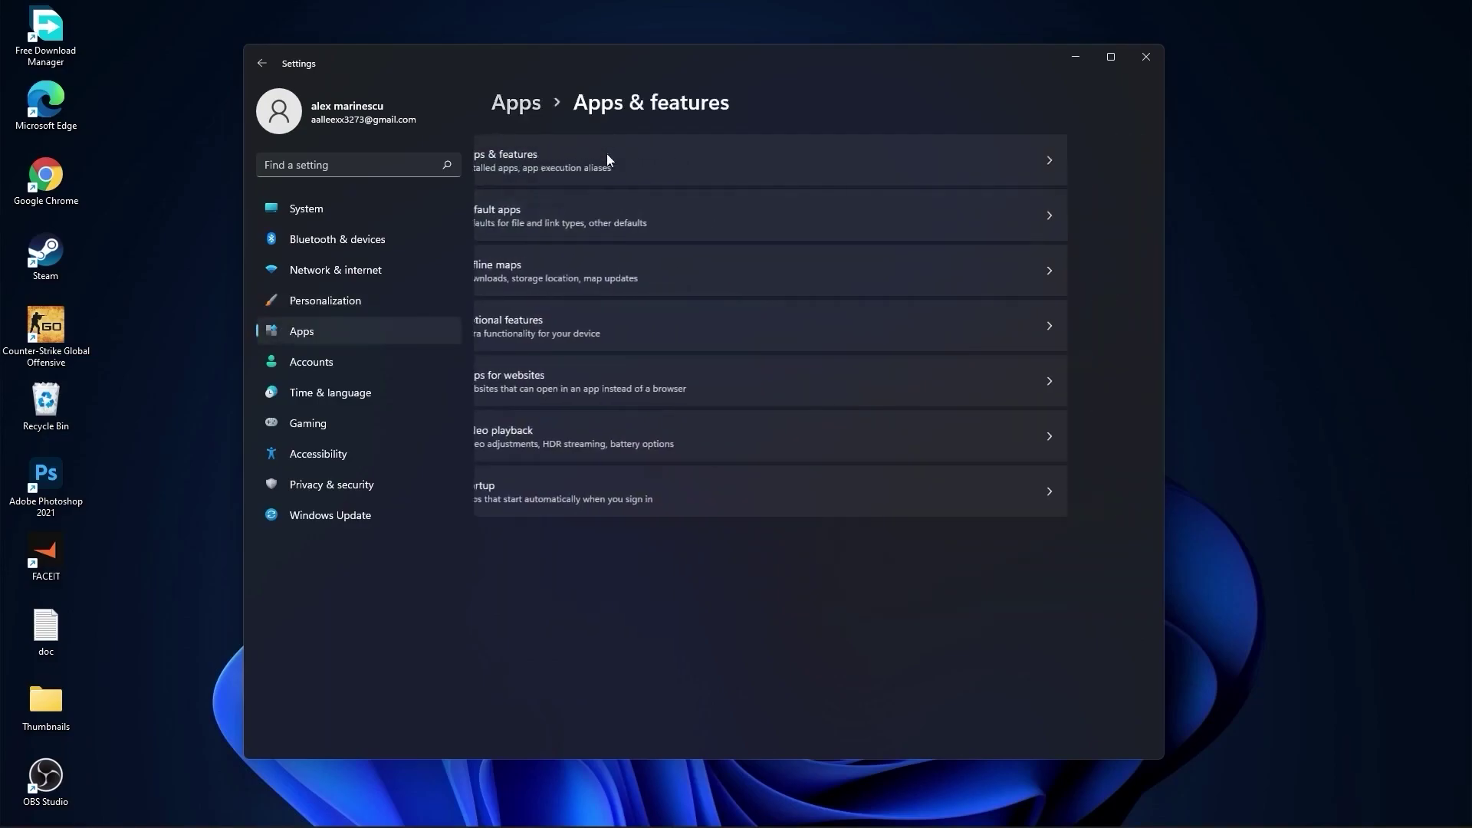
scroll(849, 460, down, 1)
scroll(852, 539, down, 3)
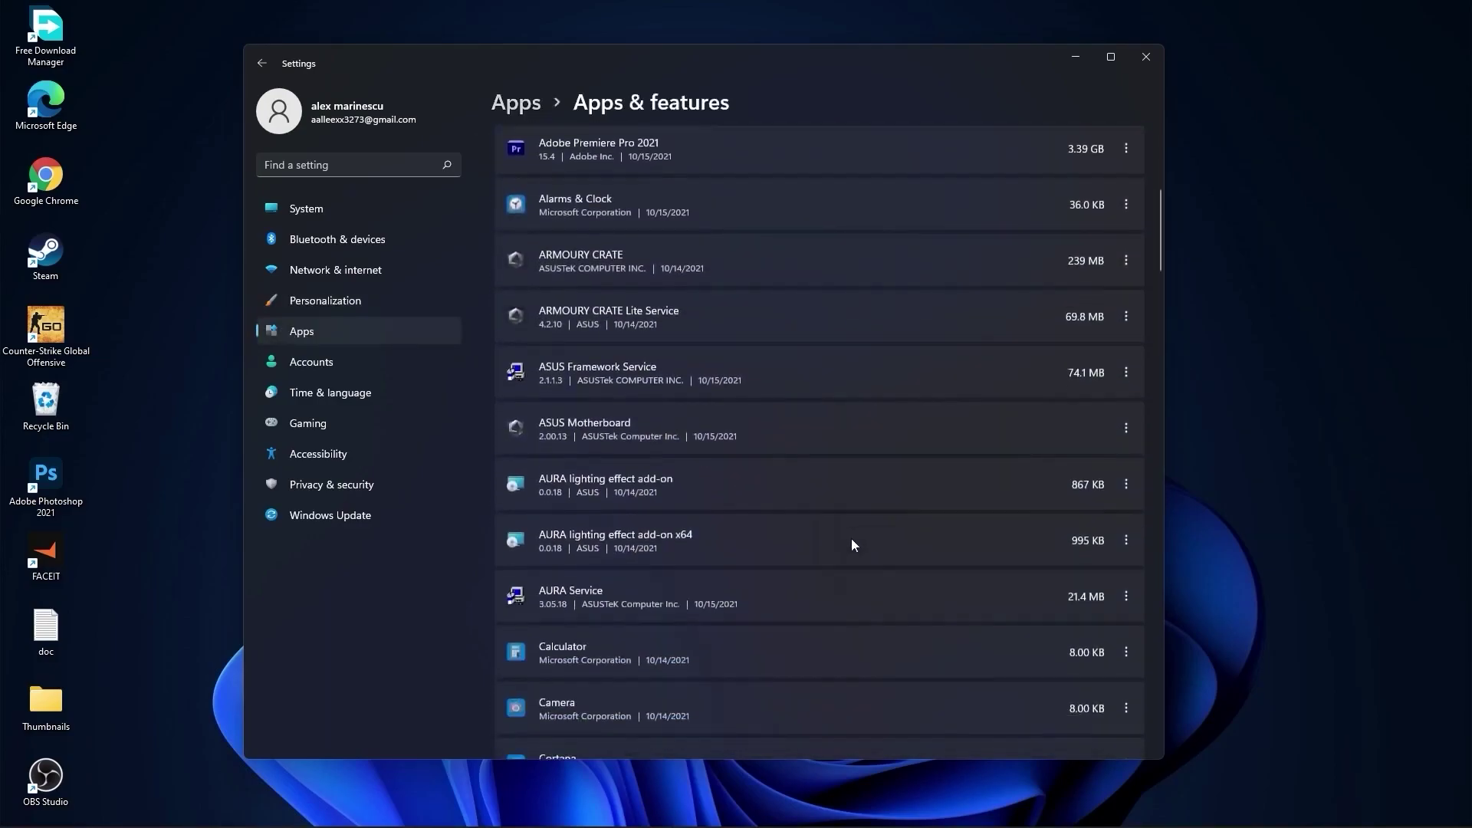
scroll(851, 538, up, 2)
scroll(852, 539, up, 2)
scroll(851, 537, up, 1)
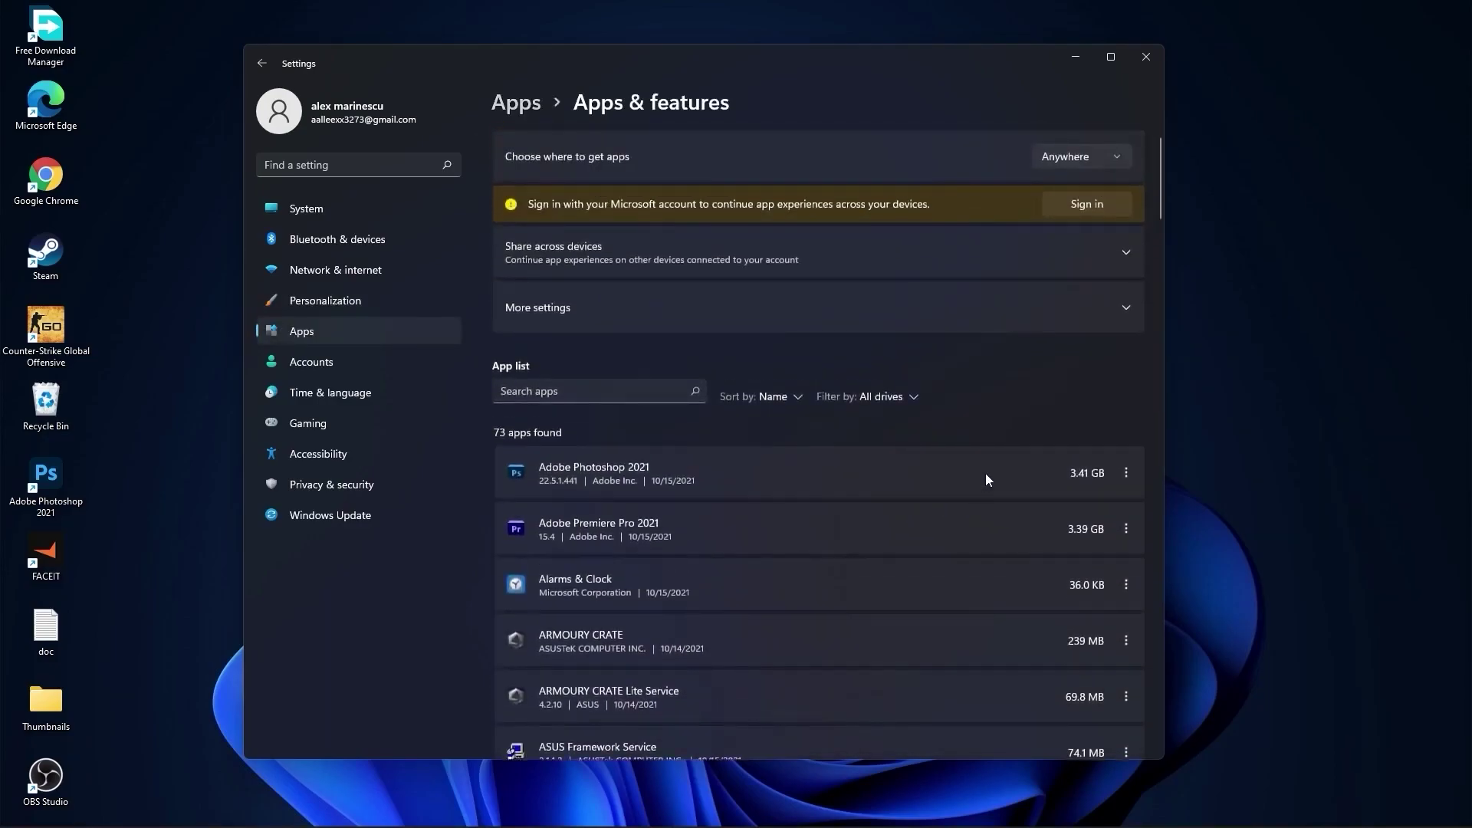
click(1125, 473)
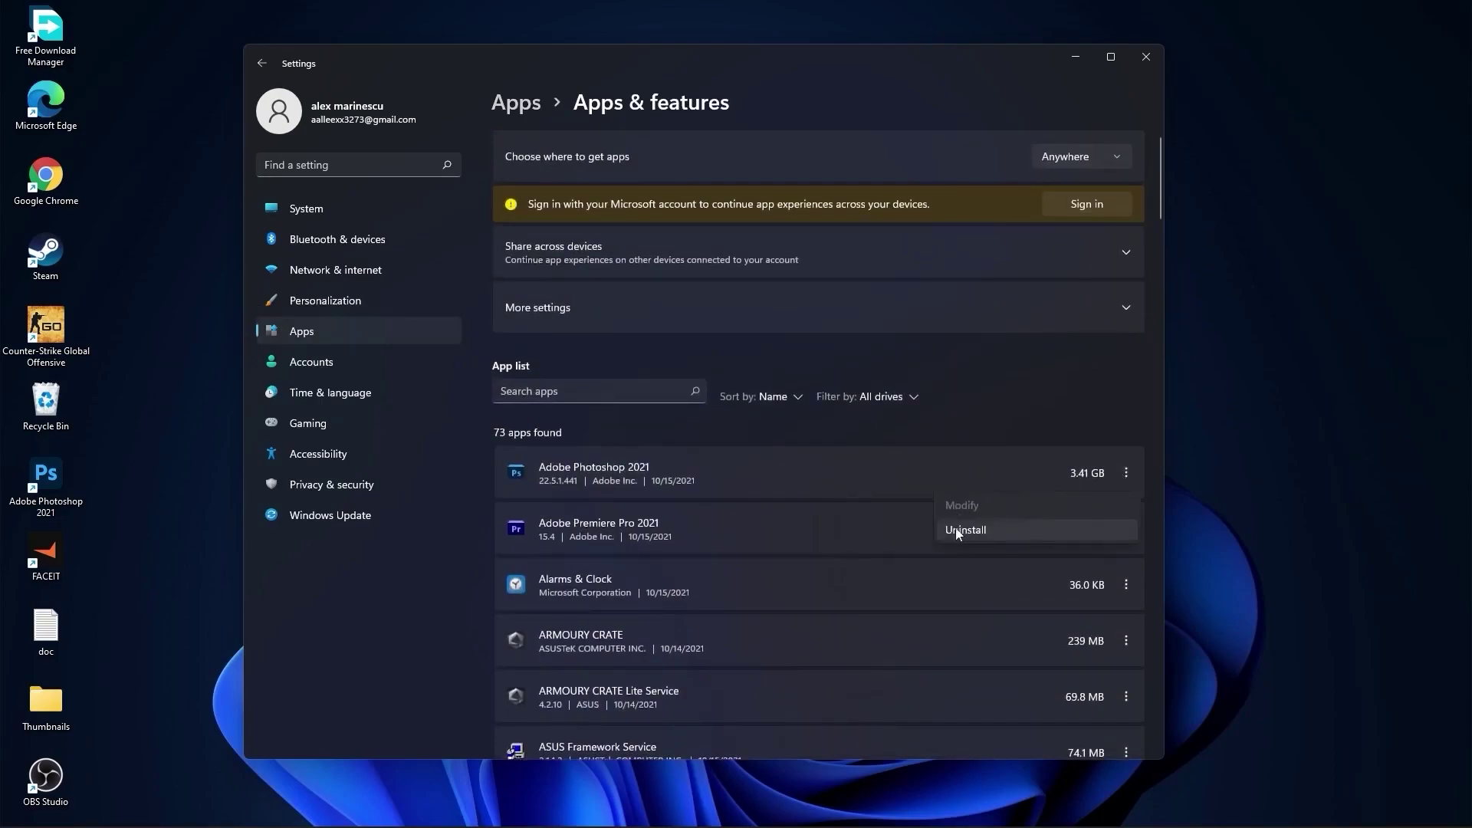
click(1124, 472)
click(308, 423)
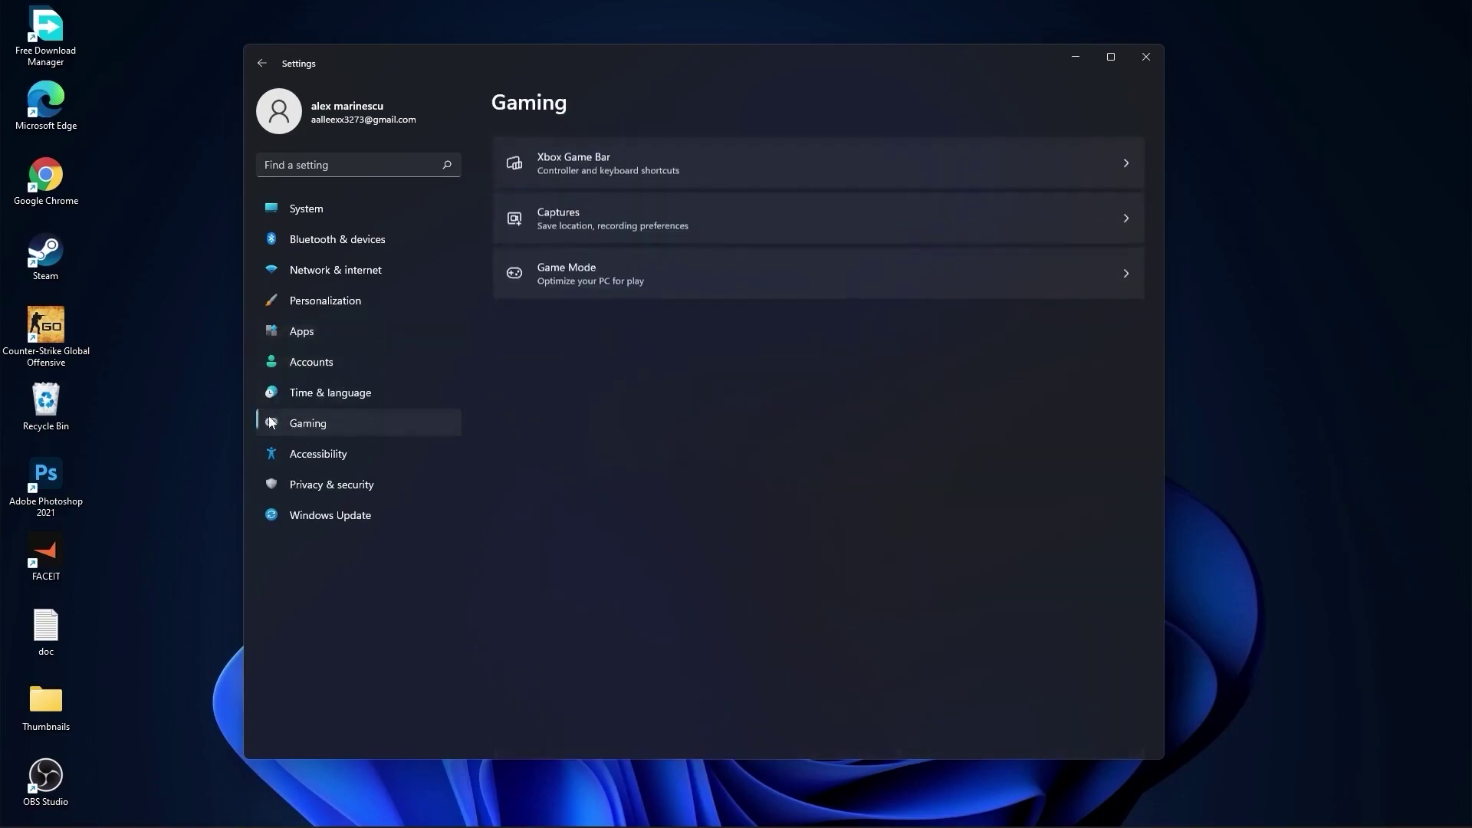
Stop the controller button from opening Xbox Game Bar
click(623, 153)
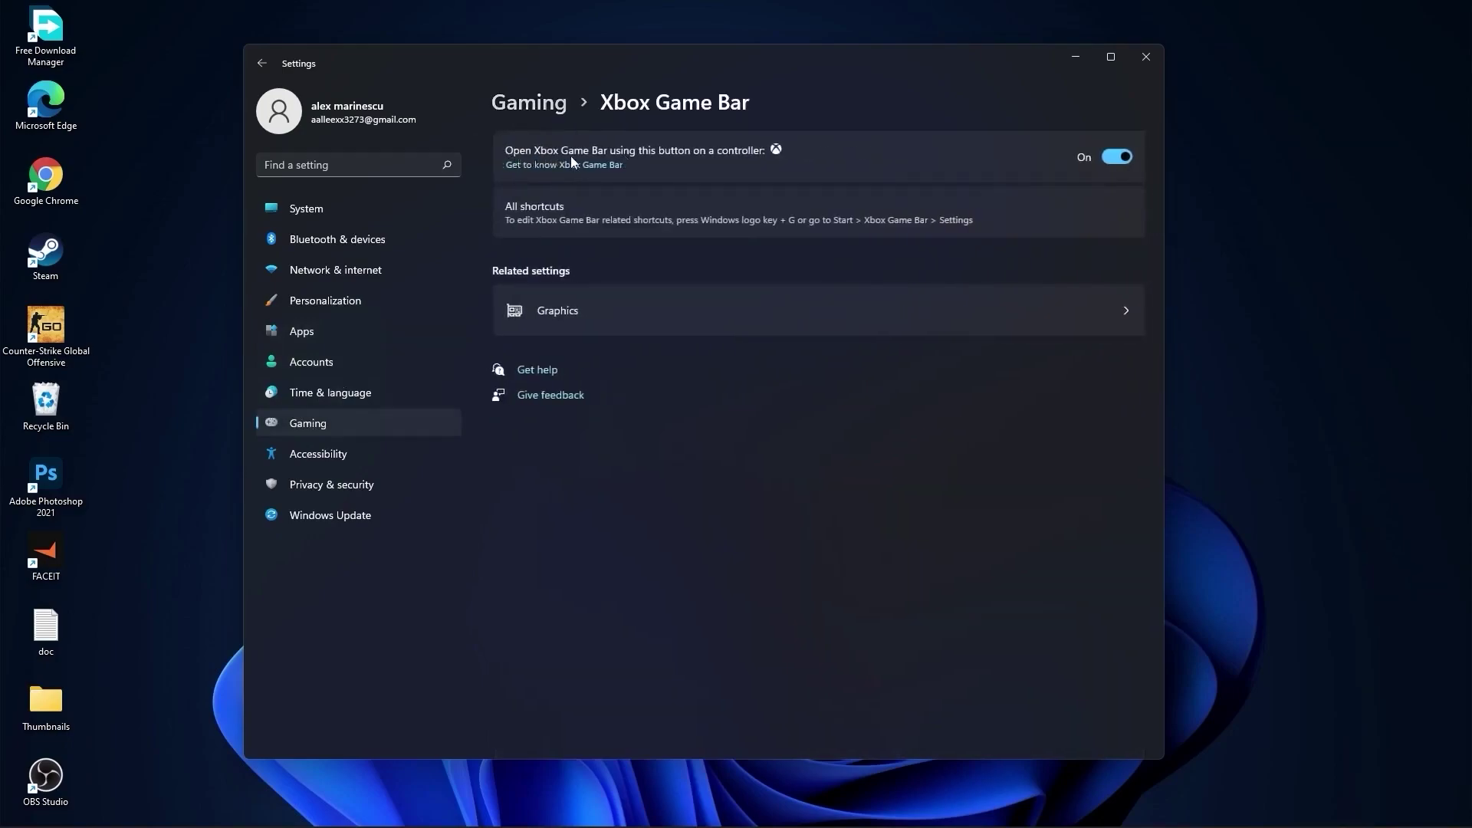
click(1117, 156)
click(536, 102)
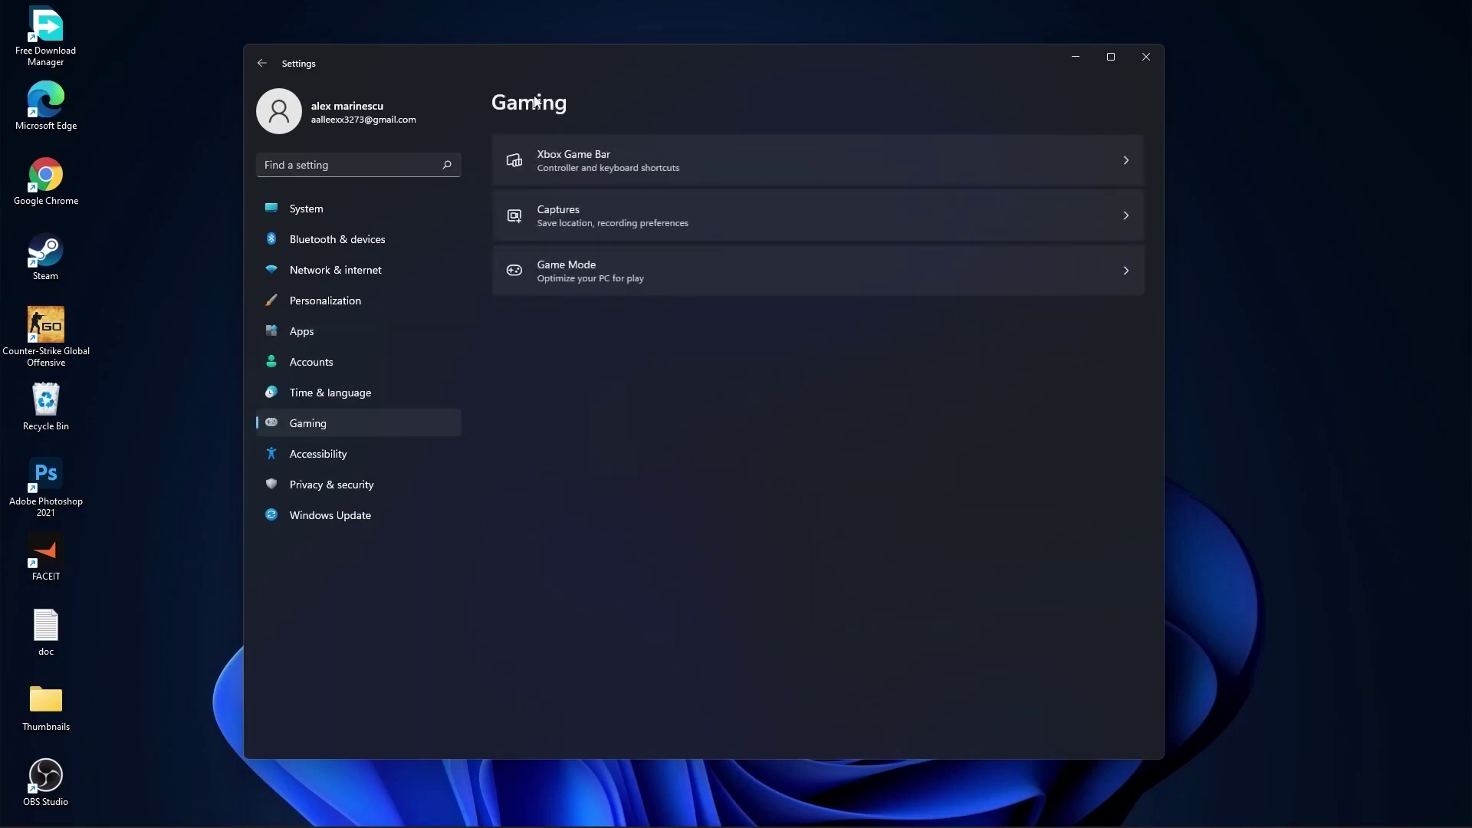
Turn off background recording and game audio capture, and confirm Game Mode stays on
click(576, 213)
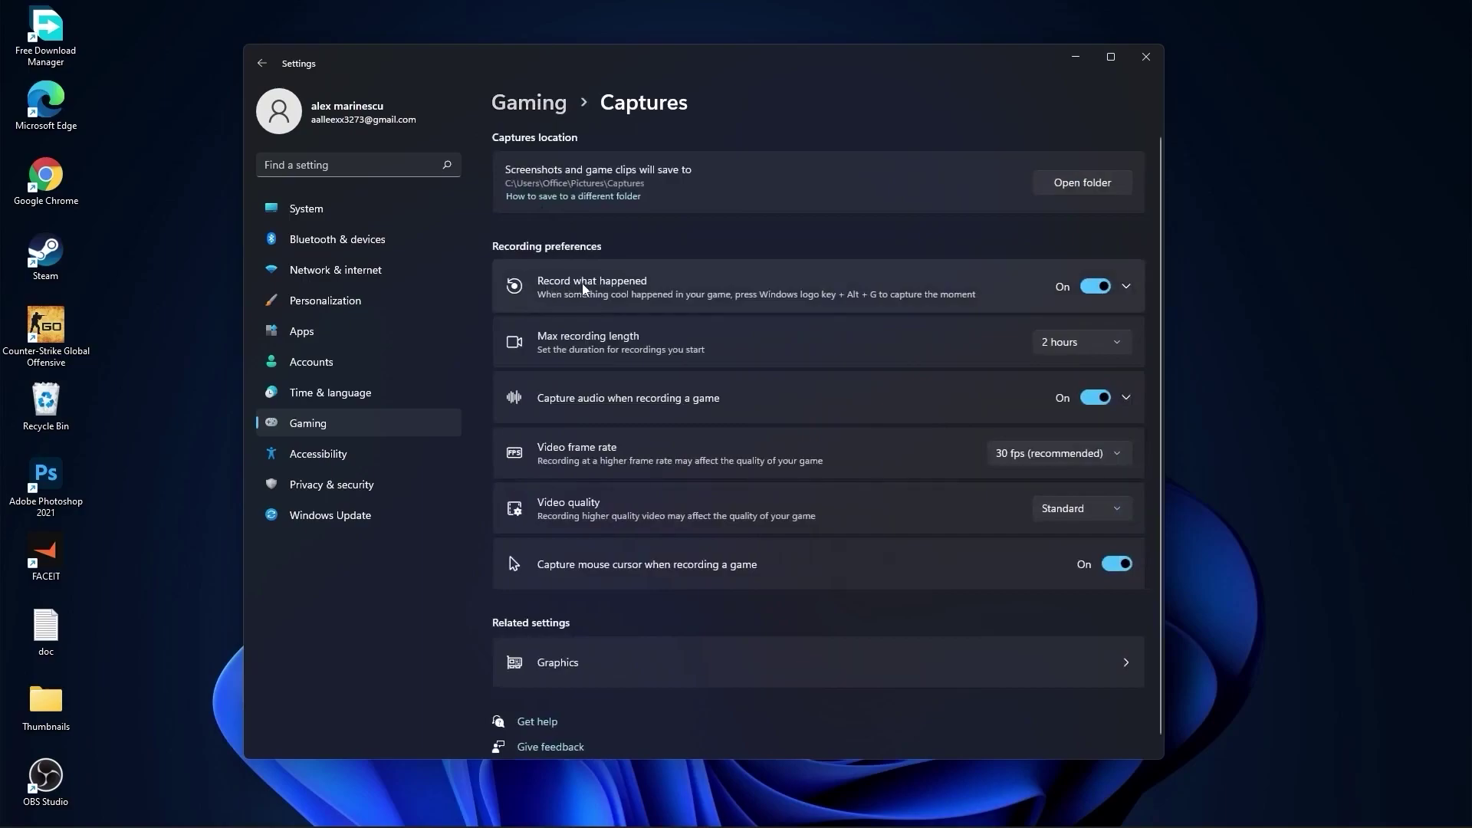
click(1095, 287)
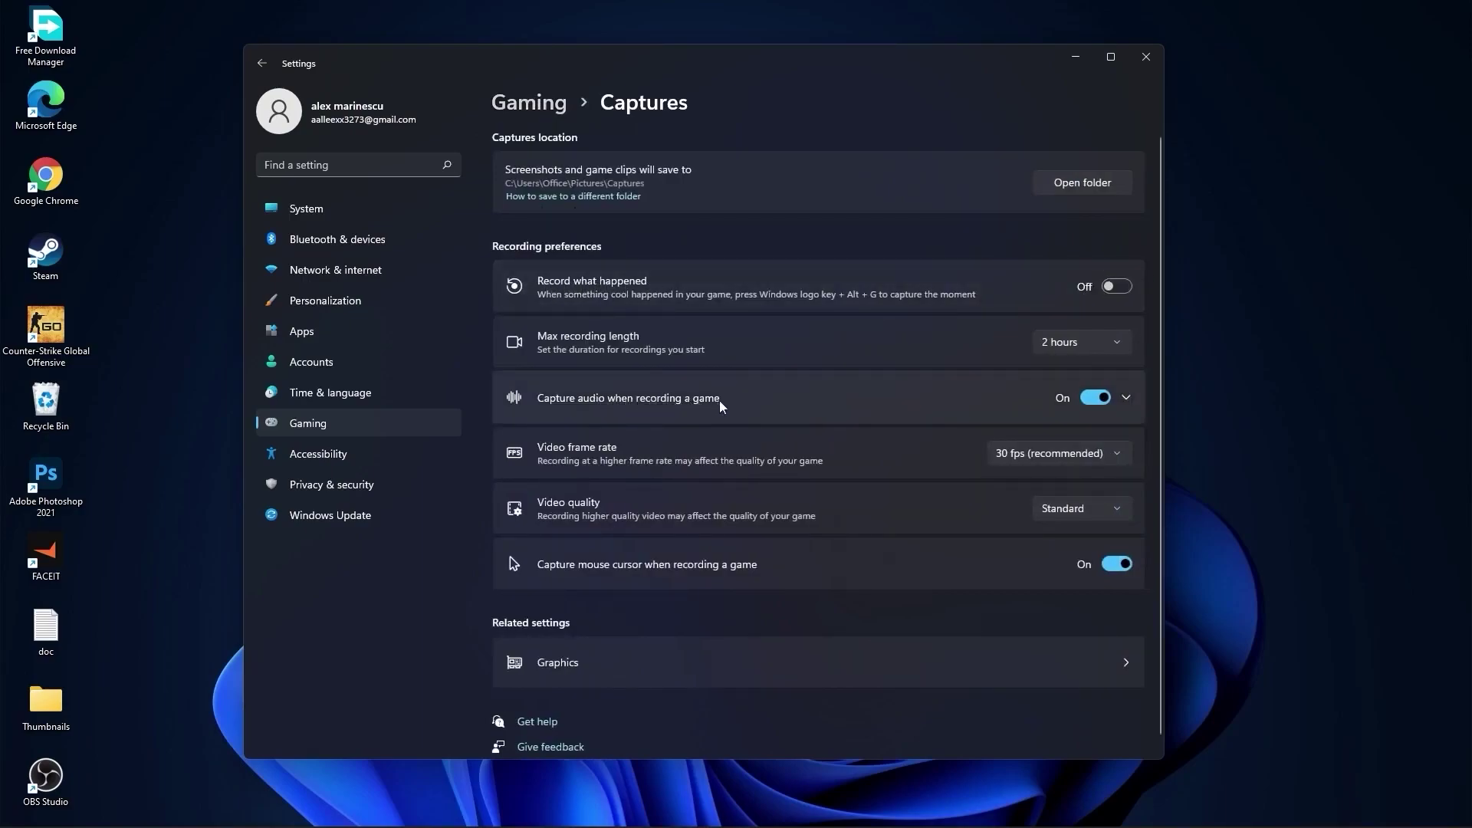
click(1096, 398)
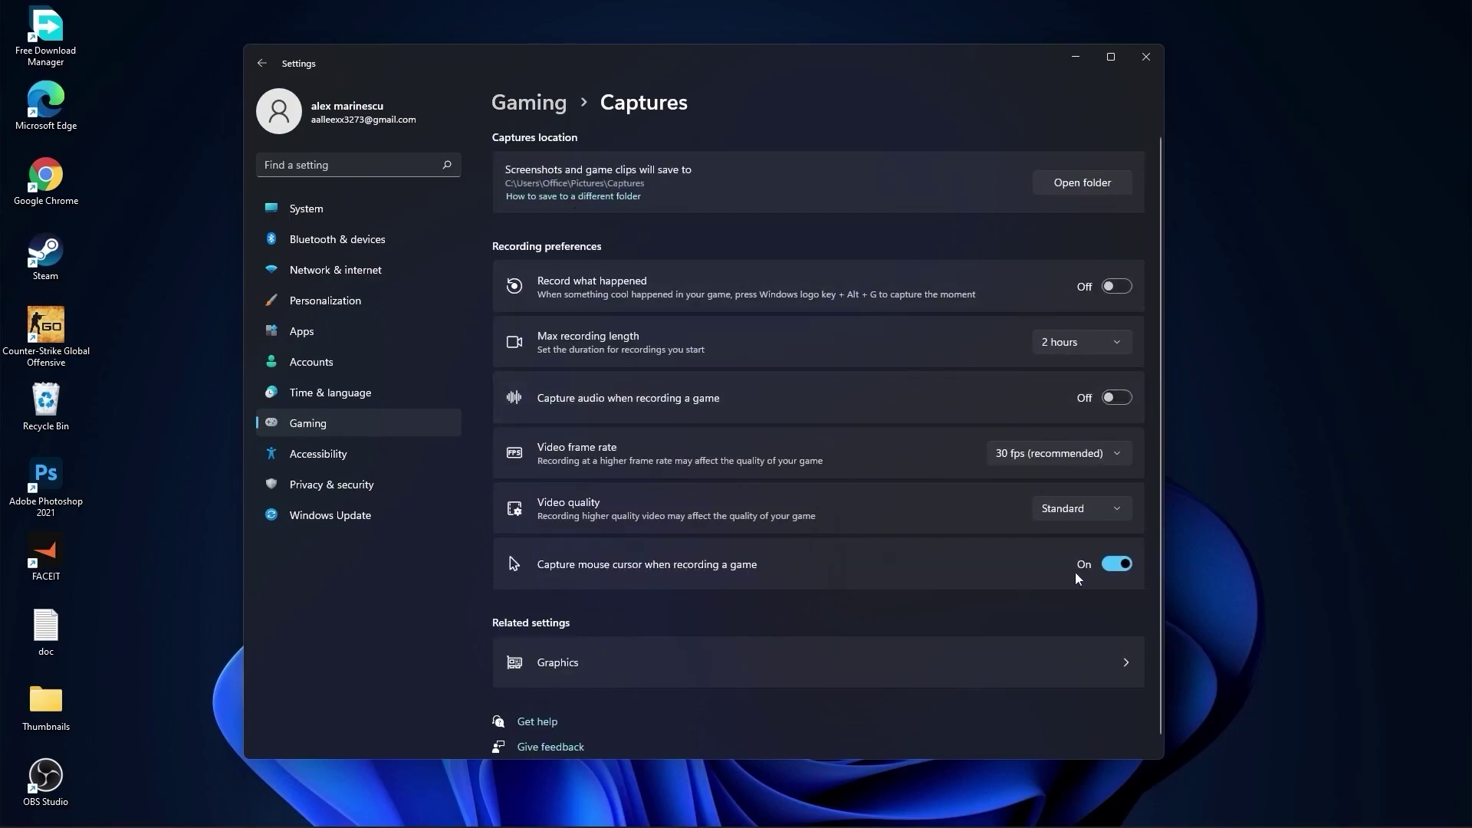
click(531, 104)
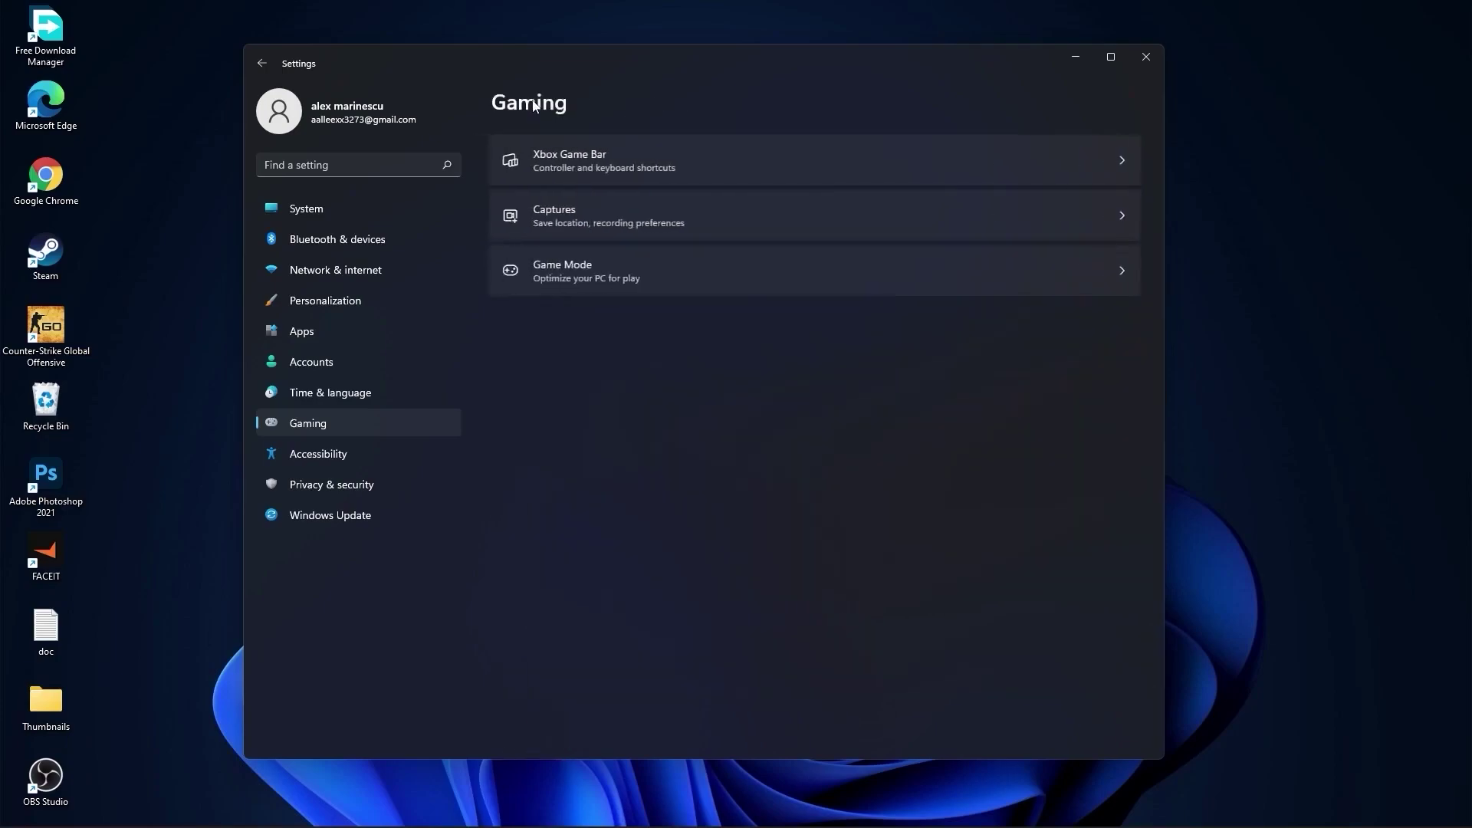
click(581, 277)
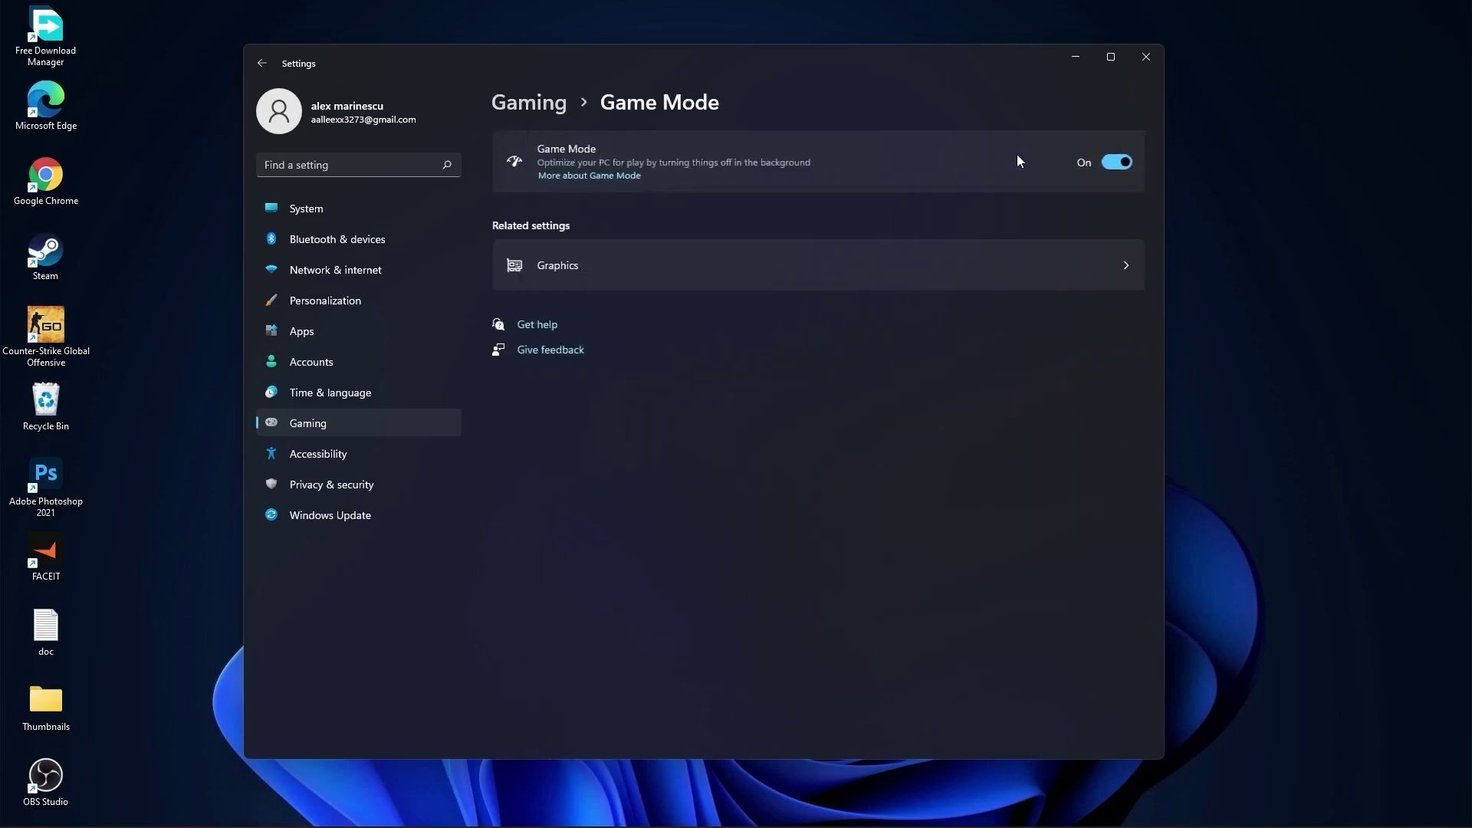
click(532, 104)
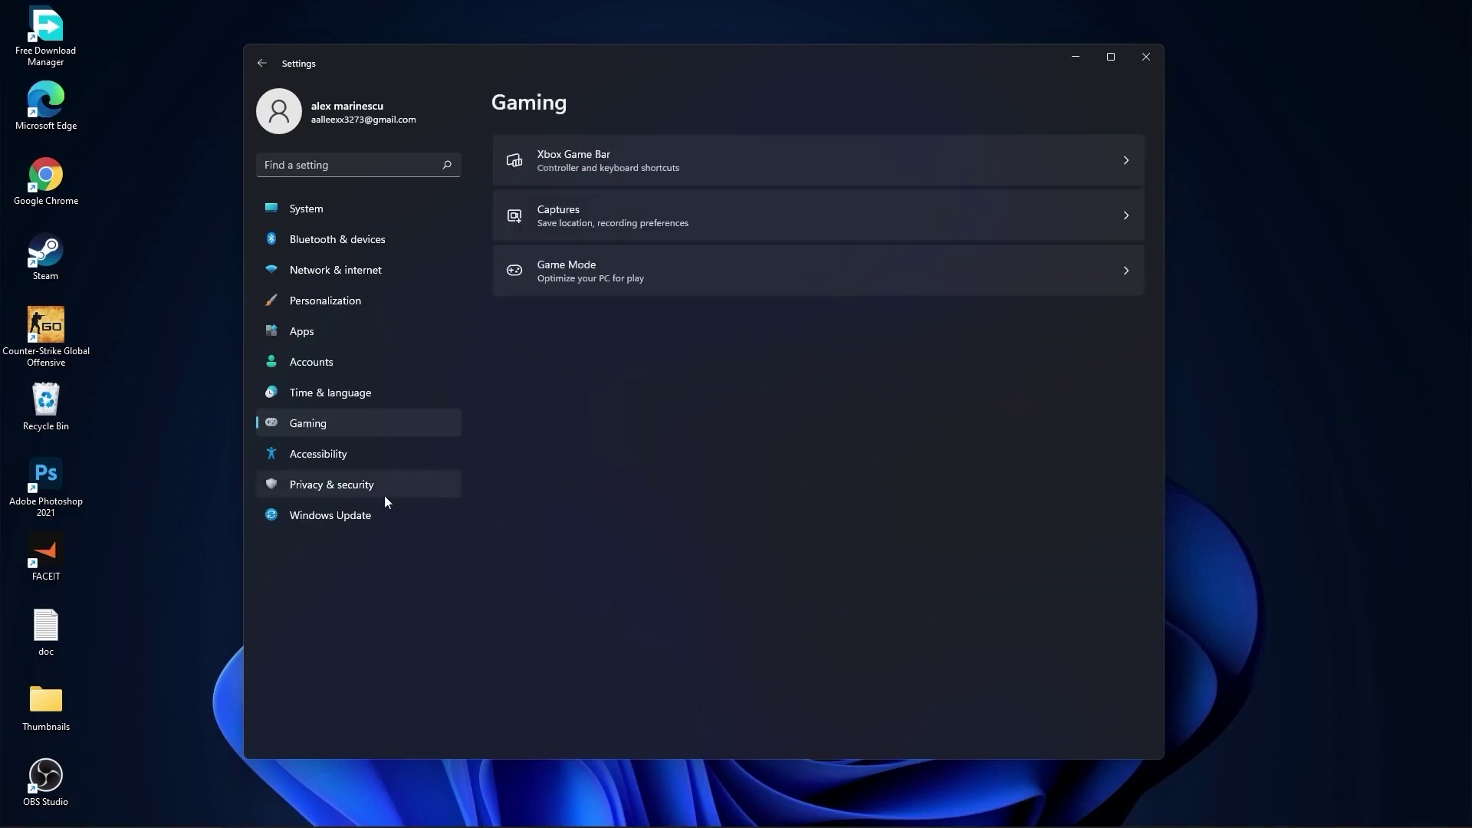
Look over the General and Speech pages under Privacy & security
click(331, 485)
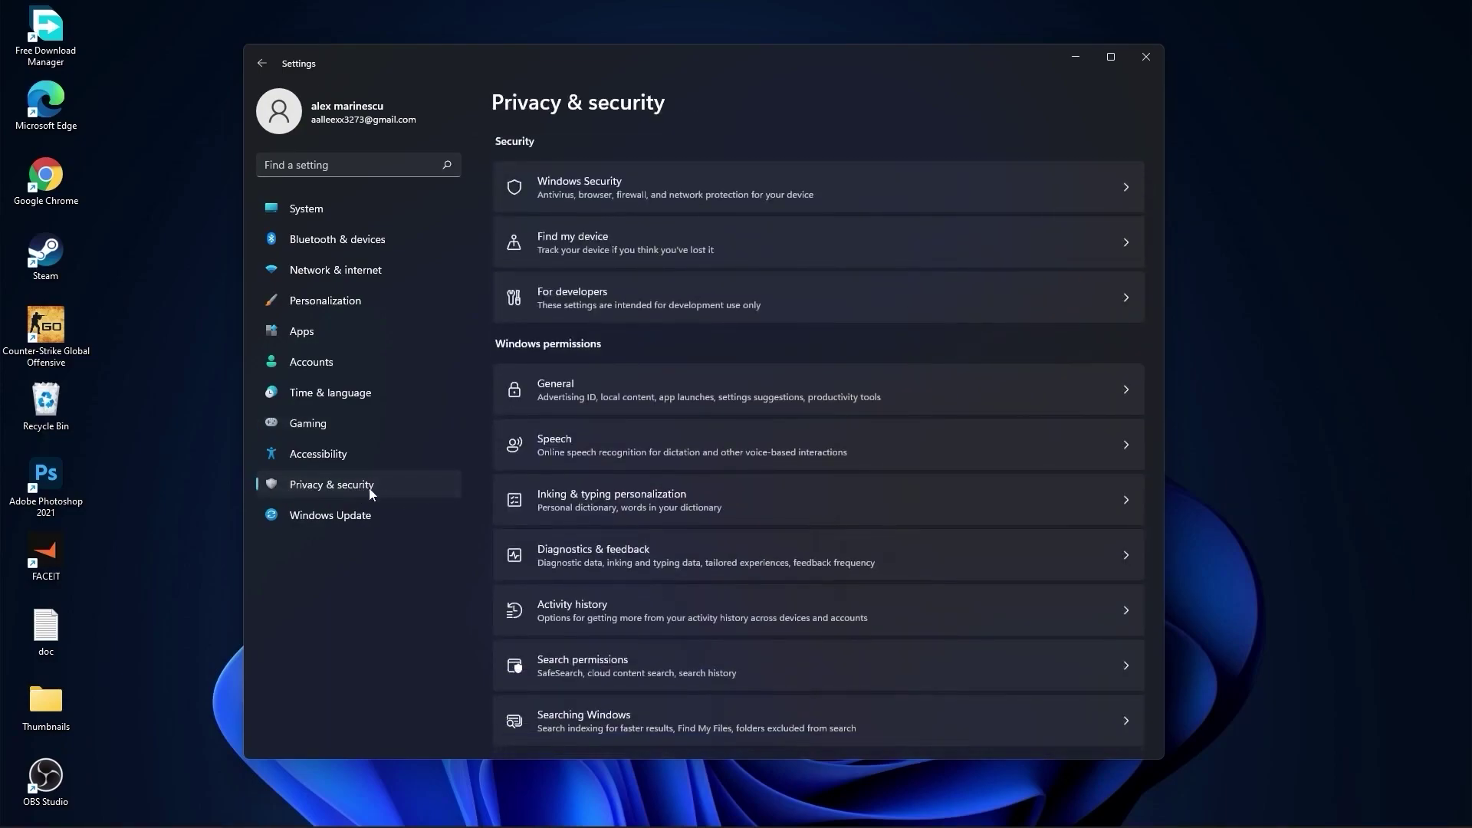
click(591, 388)
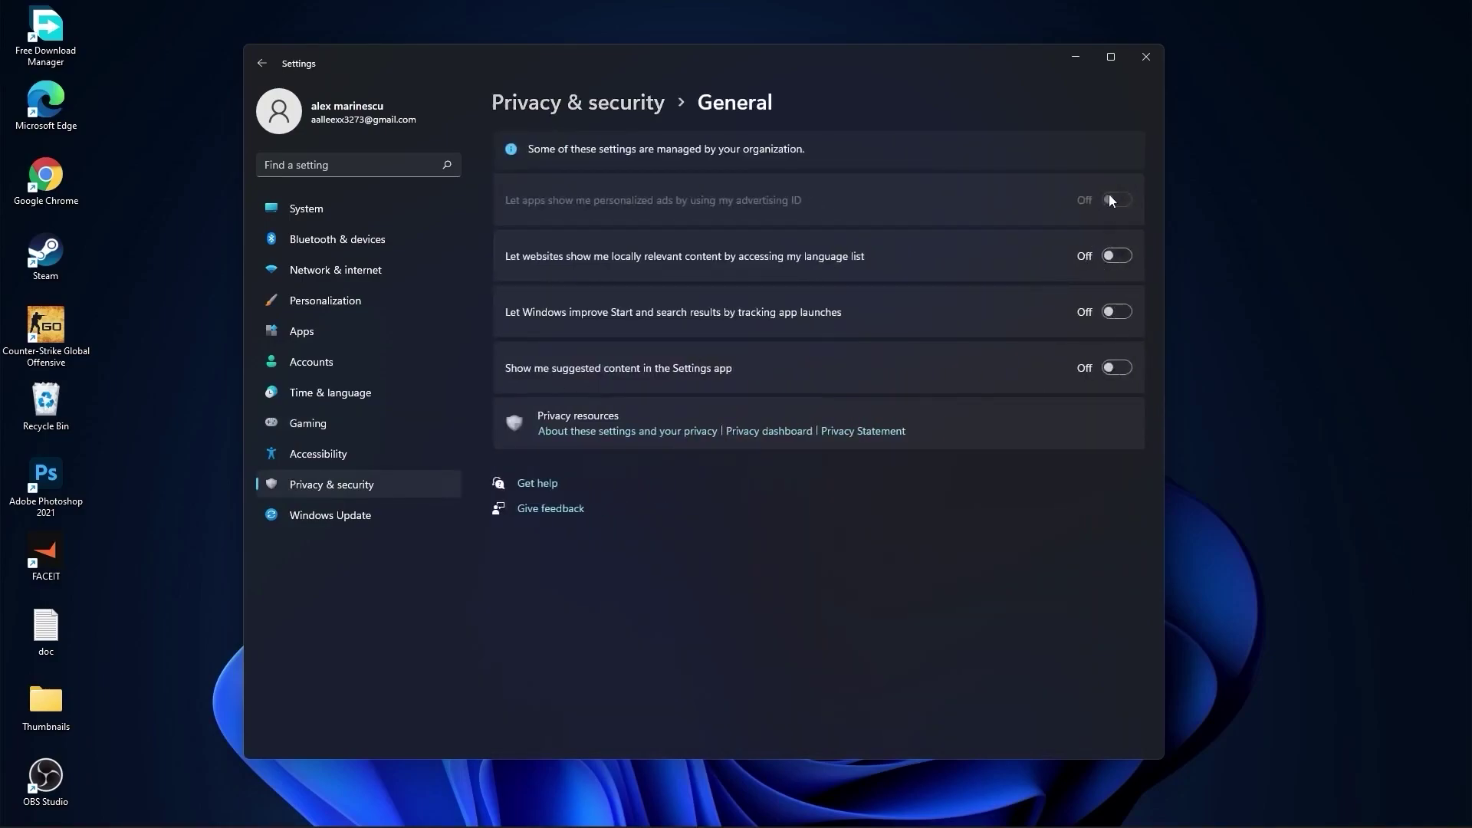
click(609, 111)
click(593, 441)
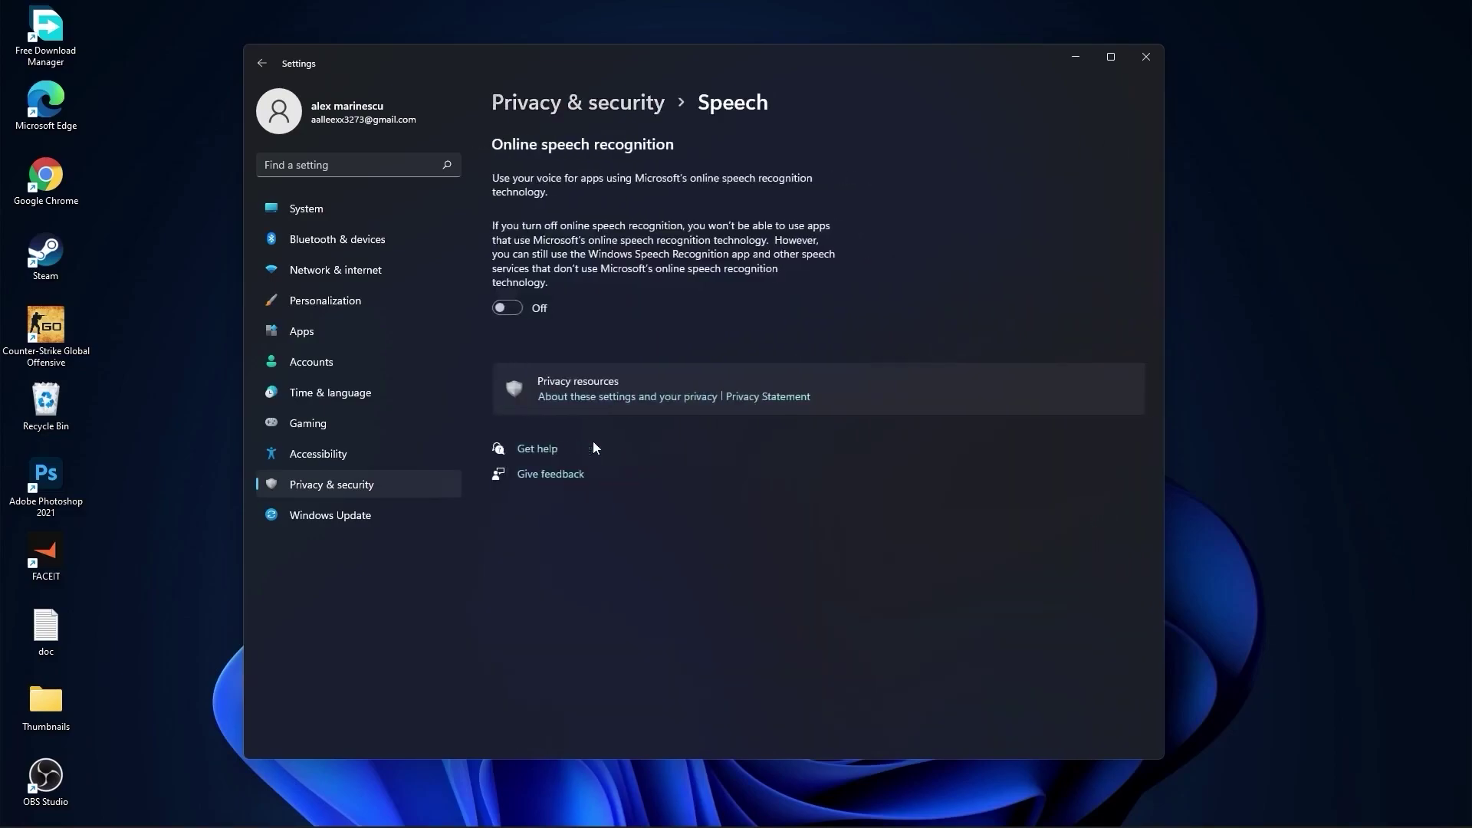
click(599, 111)
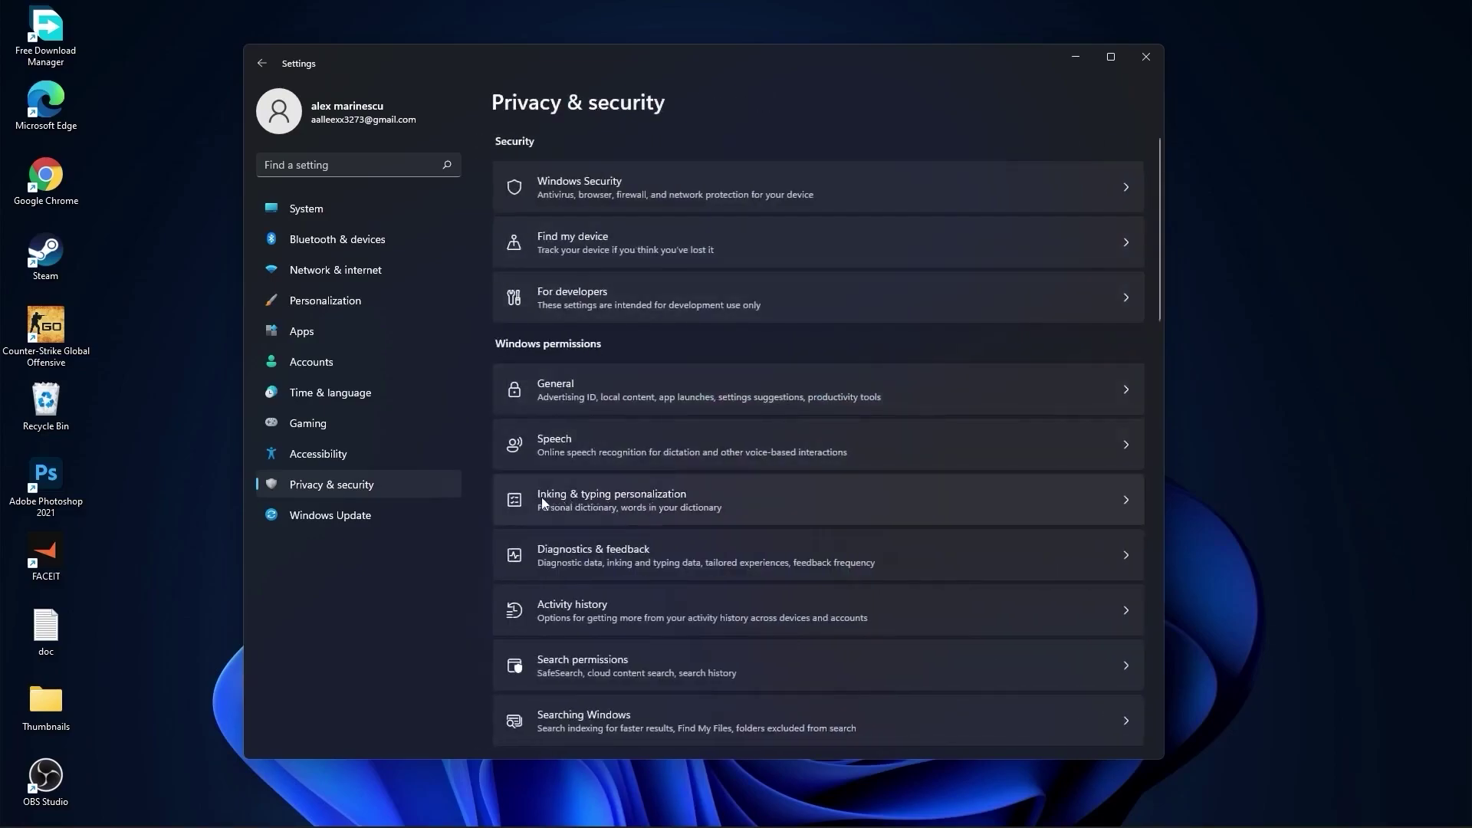
Review Inking & typing, Diagnostics & feedback and Activity history, then reach Searching Windows
click(666, 502)
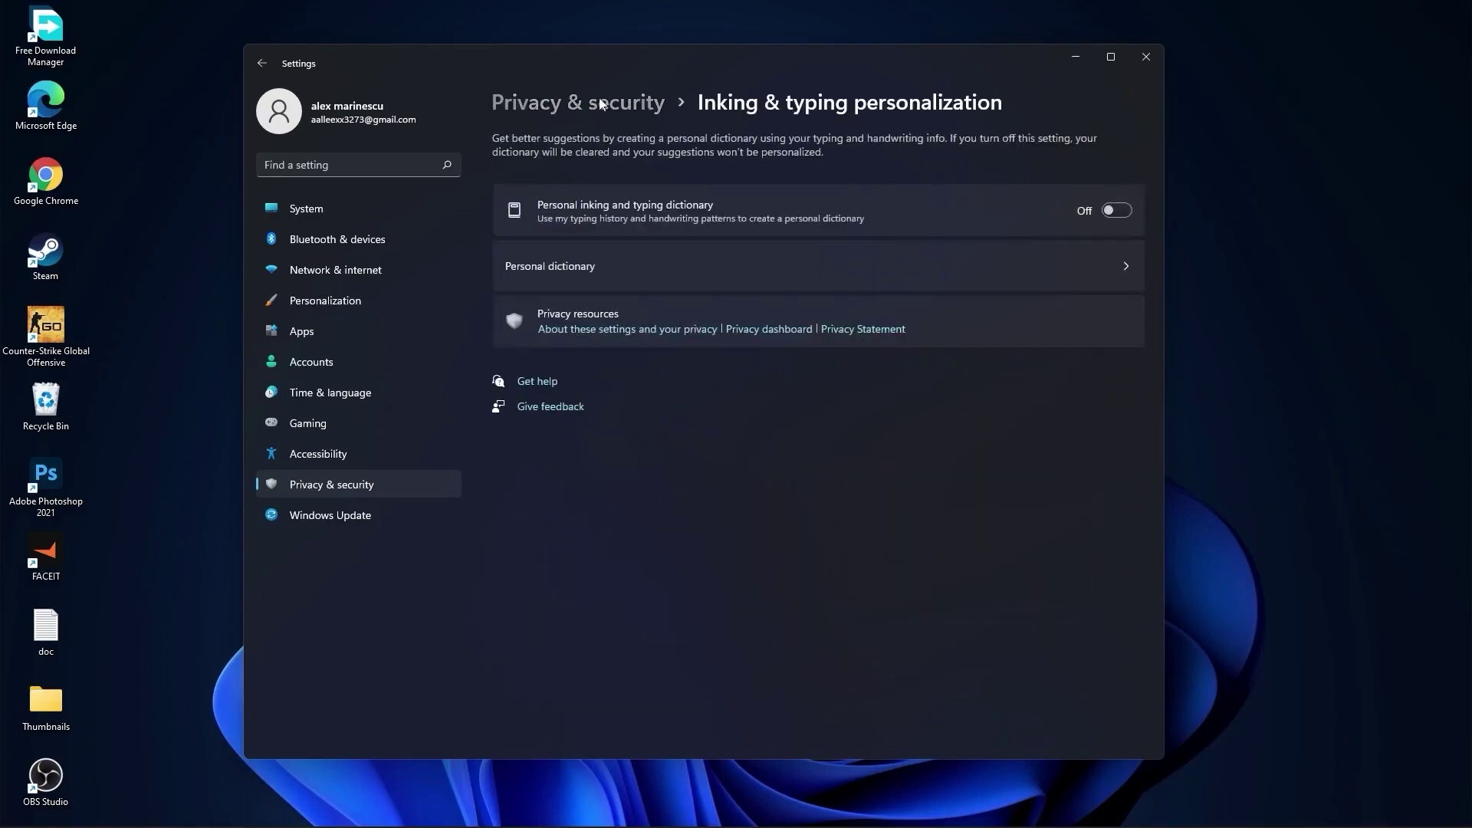
click(578, 104)
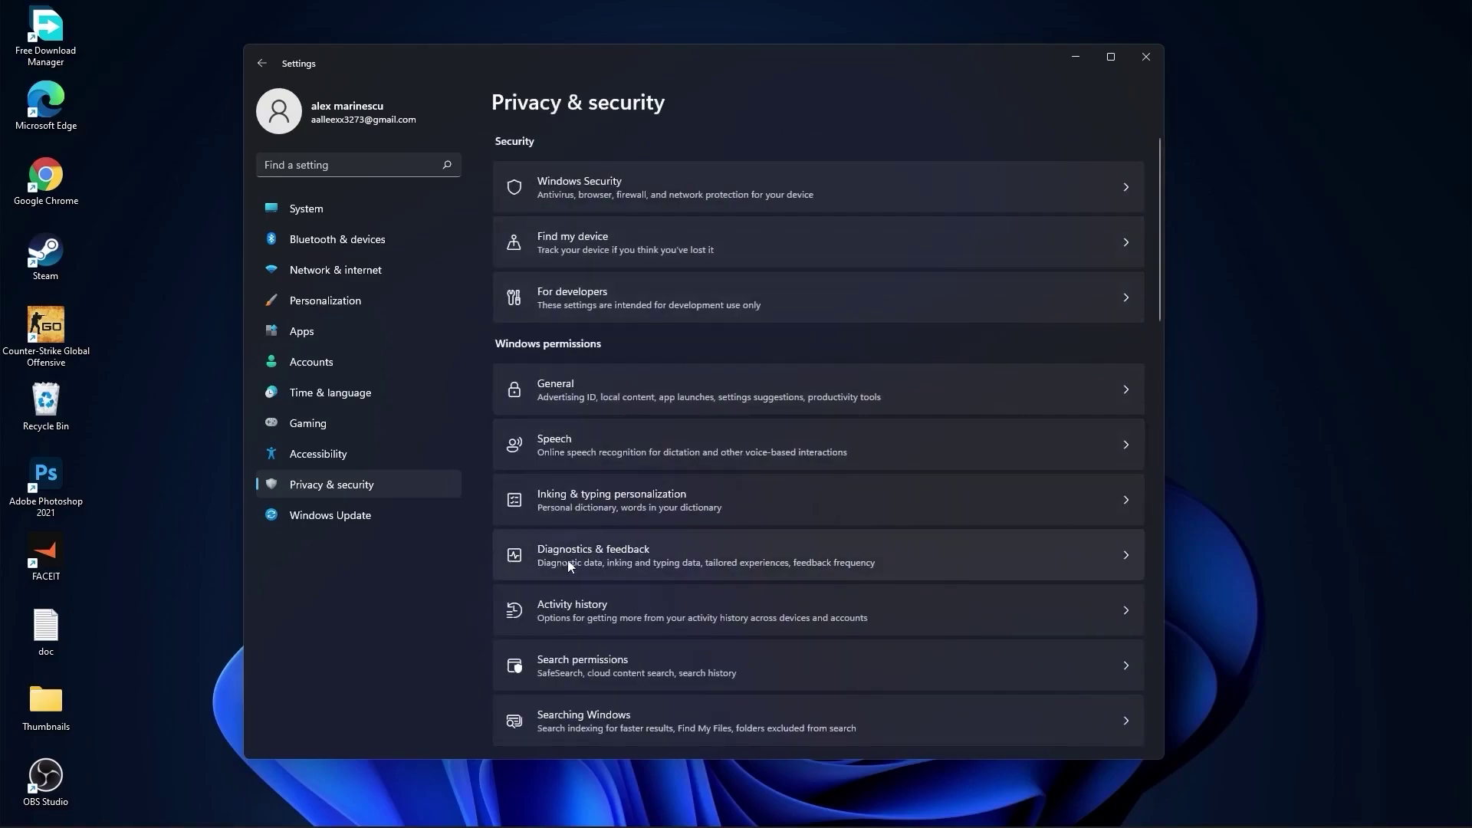
click(623, 558)
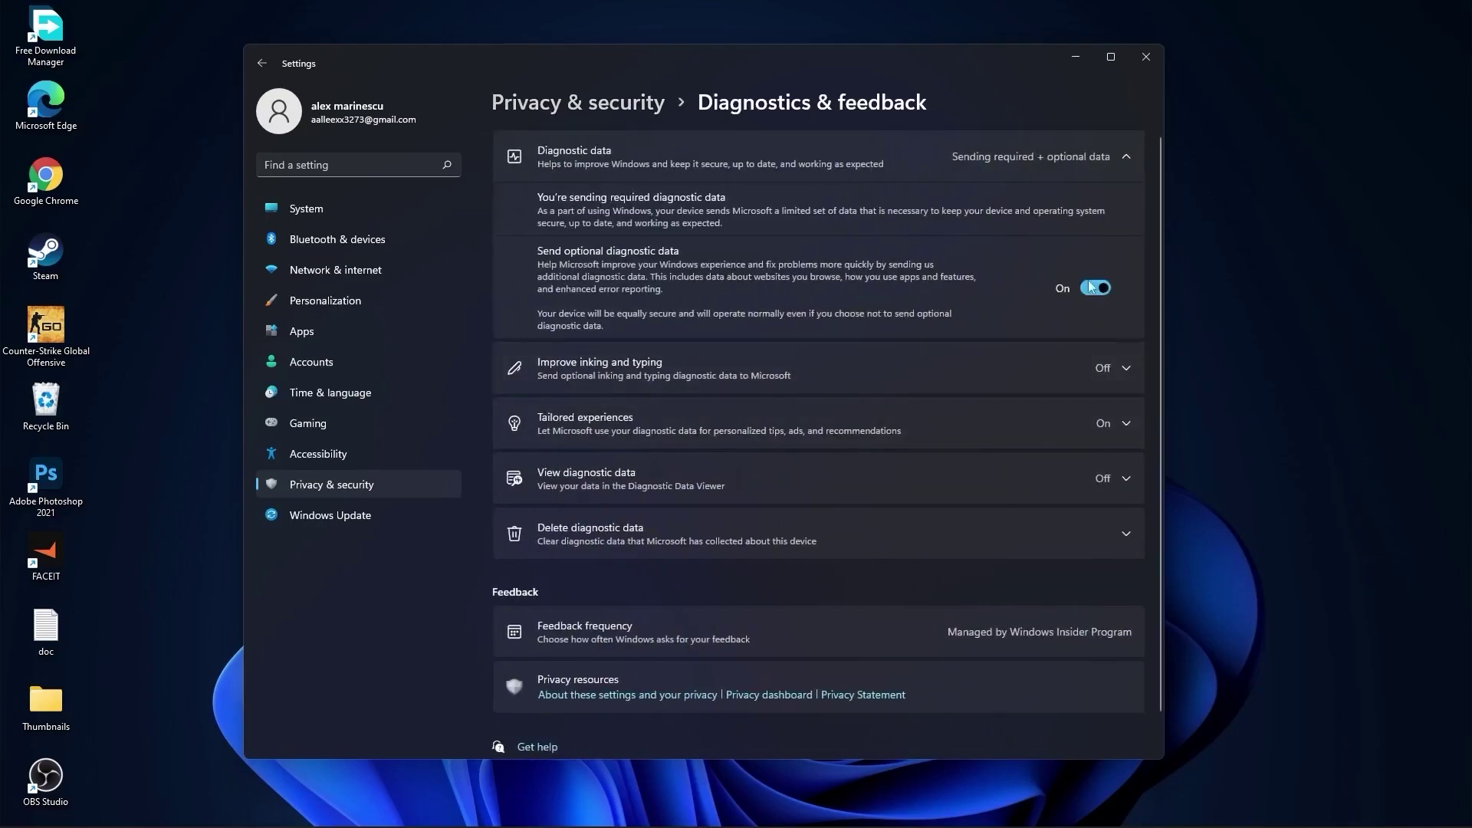
click(609, 106)
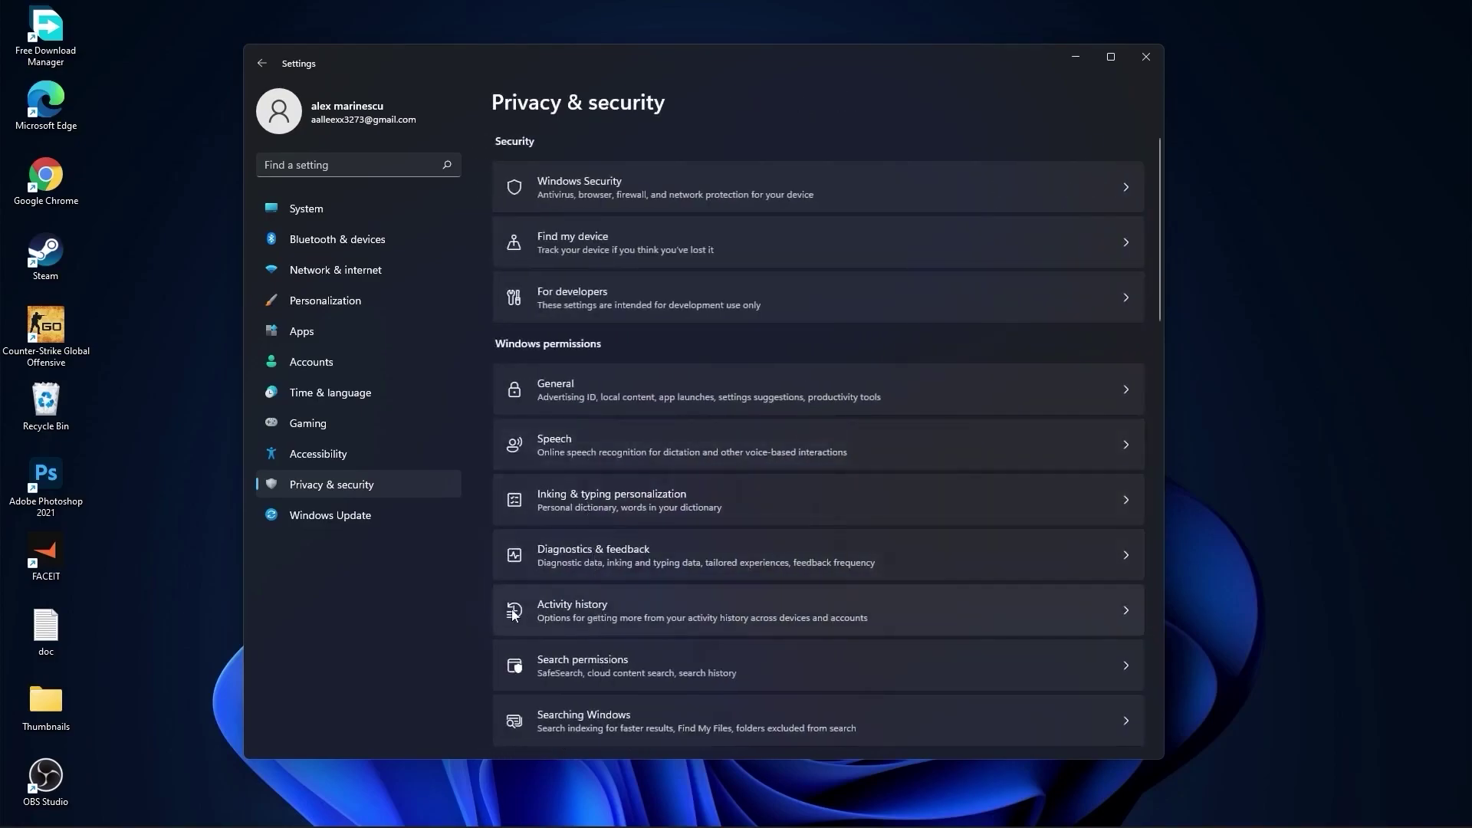
click(588, 609)
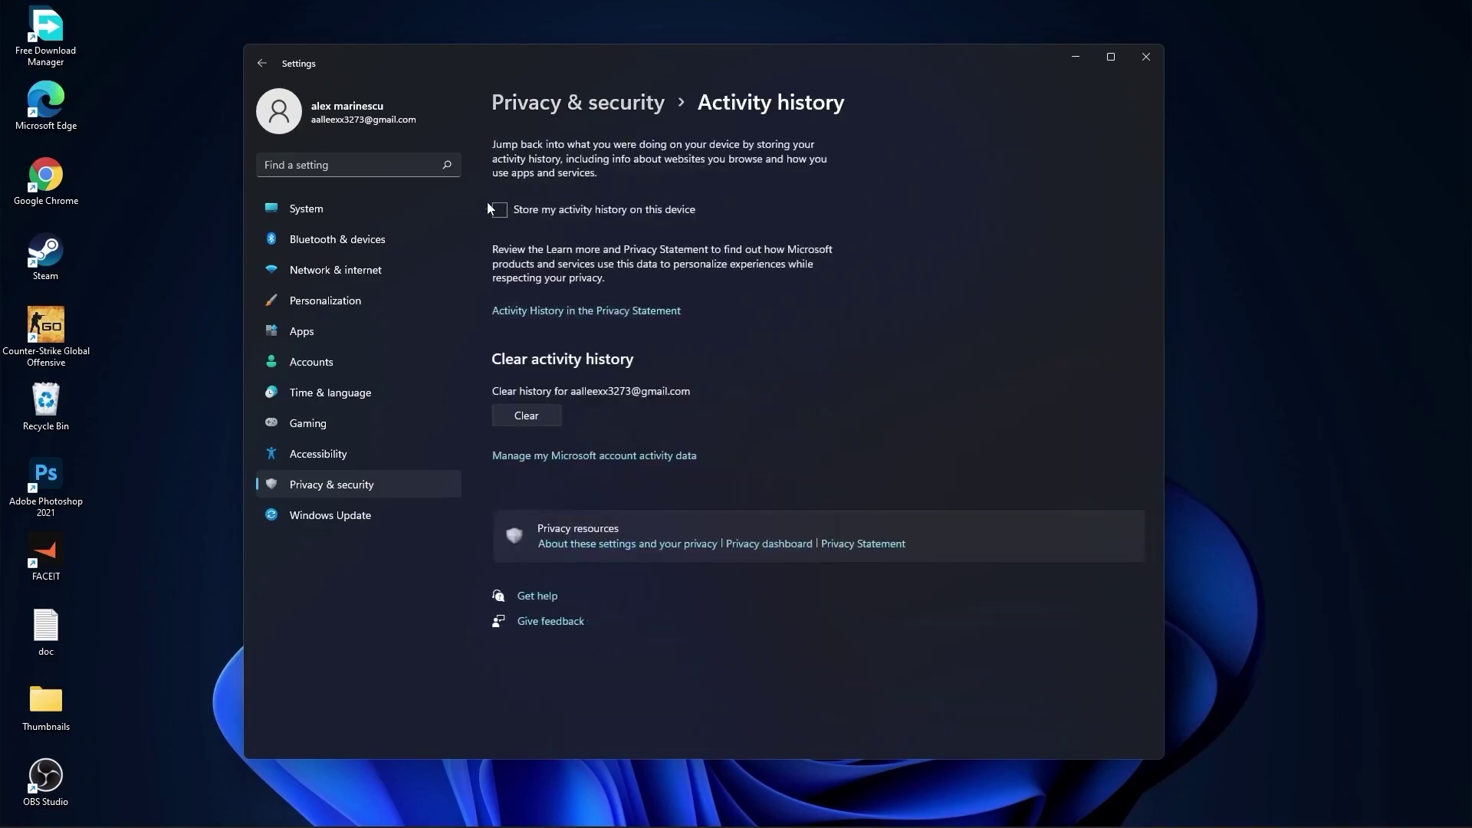
click(572, 109)
scroll(733, 419, down, 5)
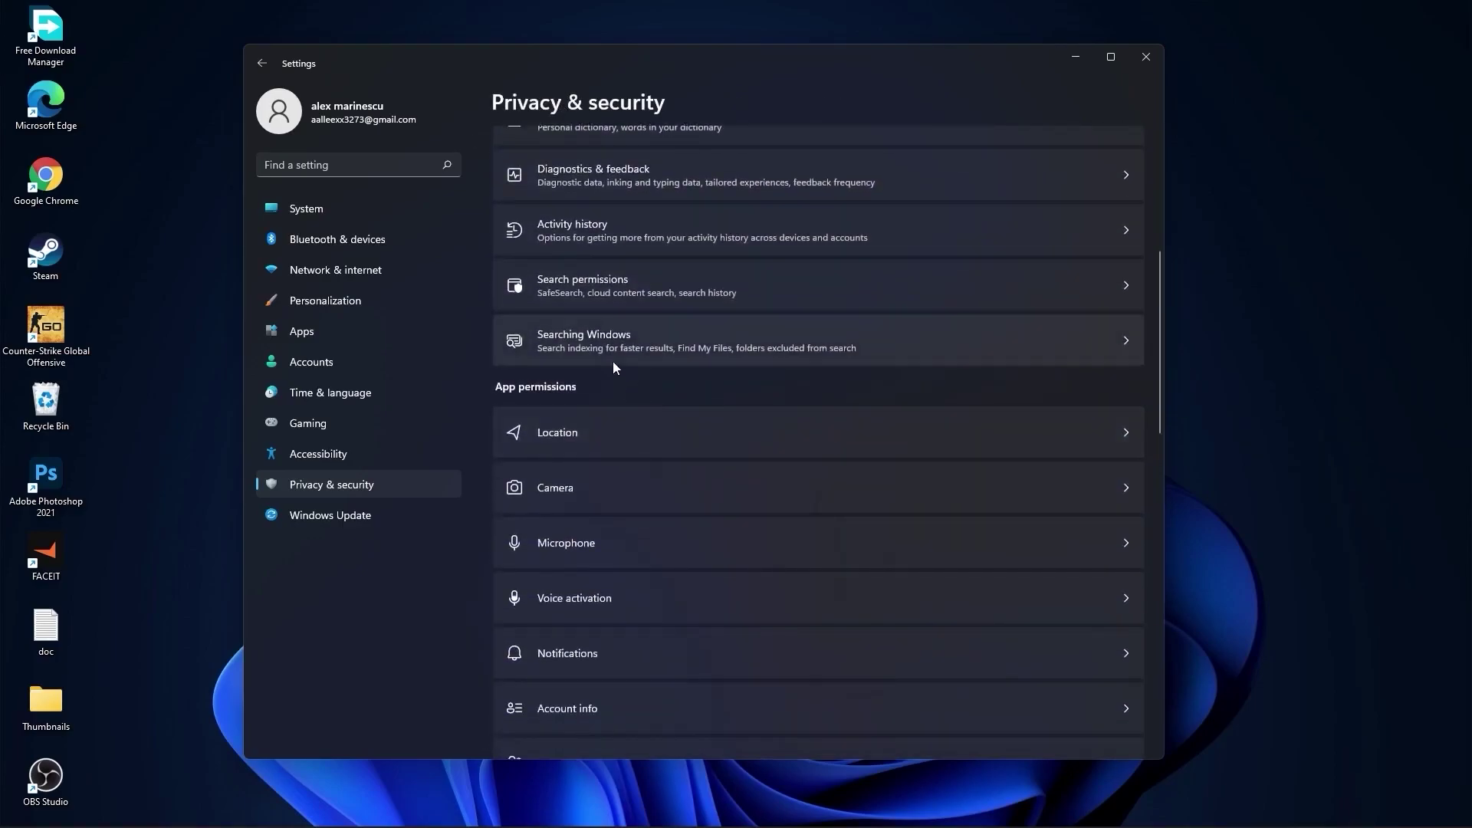
click(615, 336)
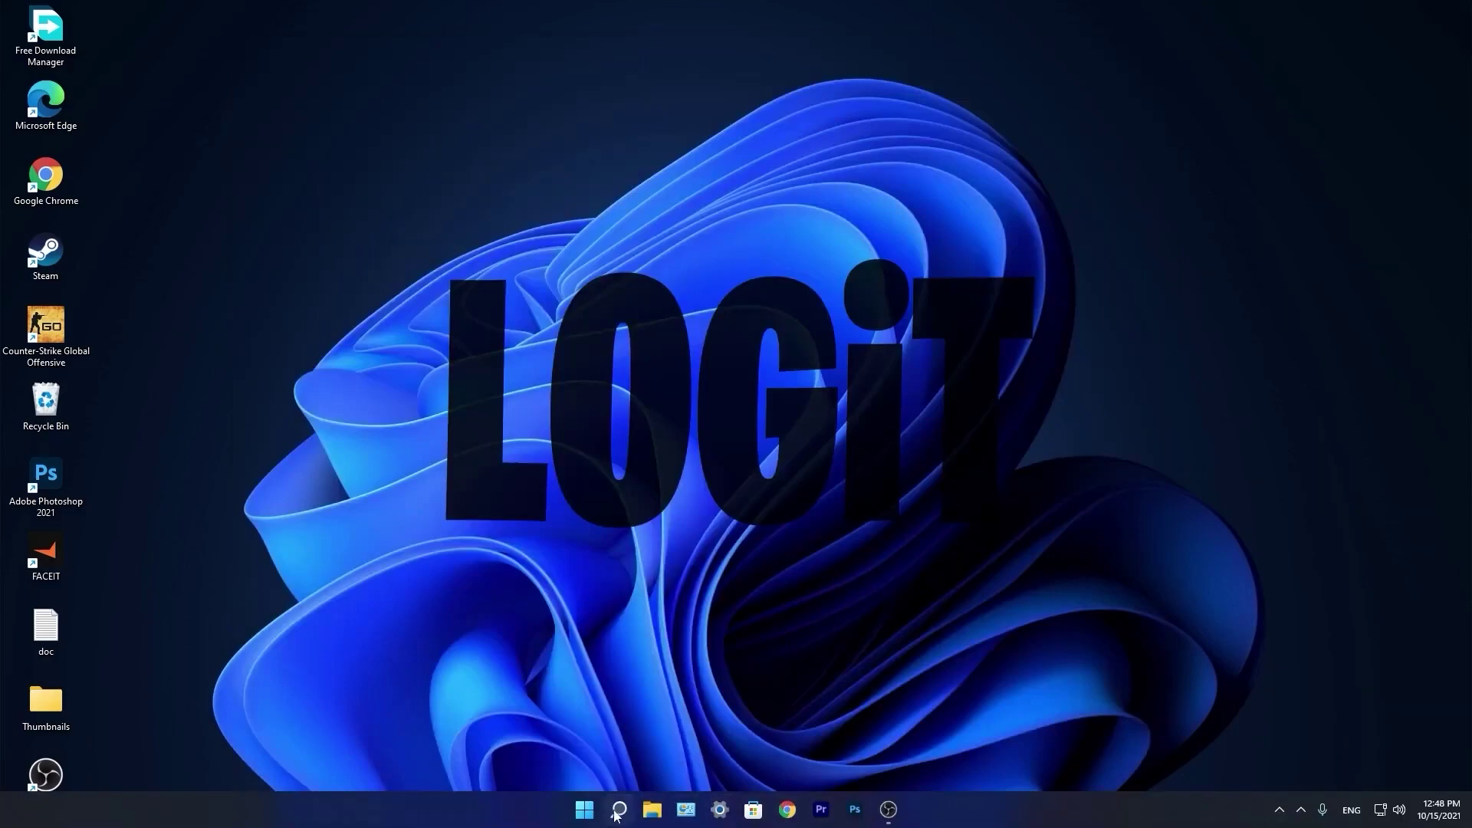
Launch Task Manager from Search and disable CCXProcess among the startup apps
click(617, 810)
text(t)
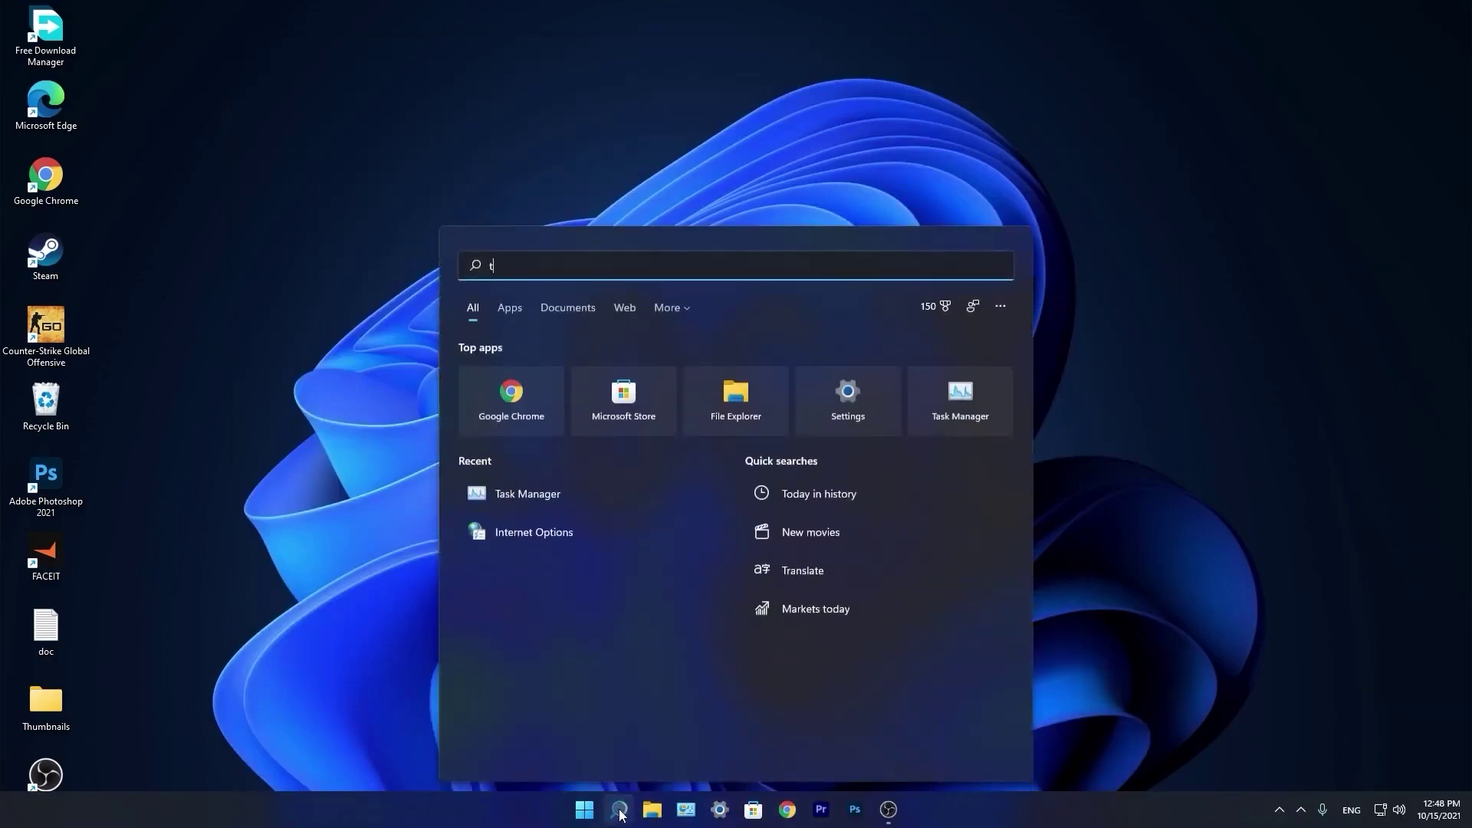
text(ask)
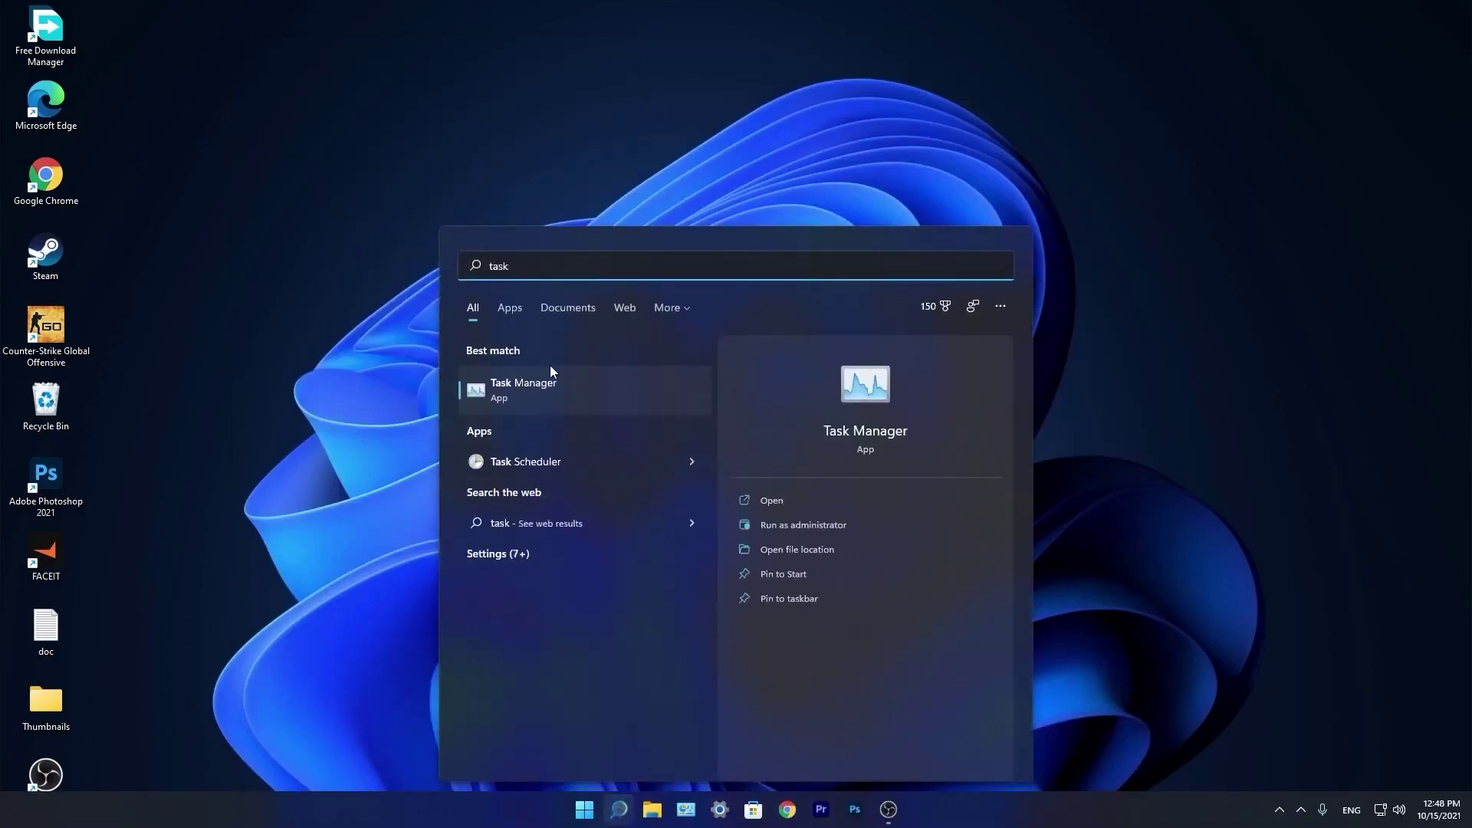
click(539, 388)
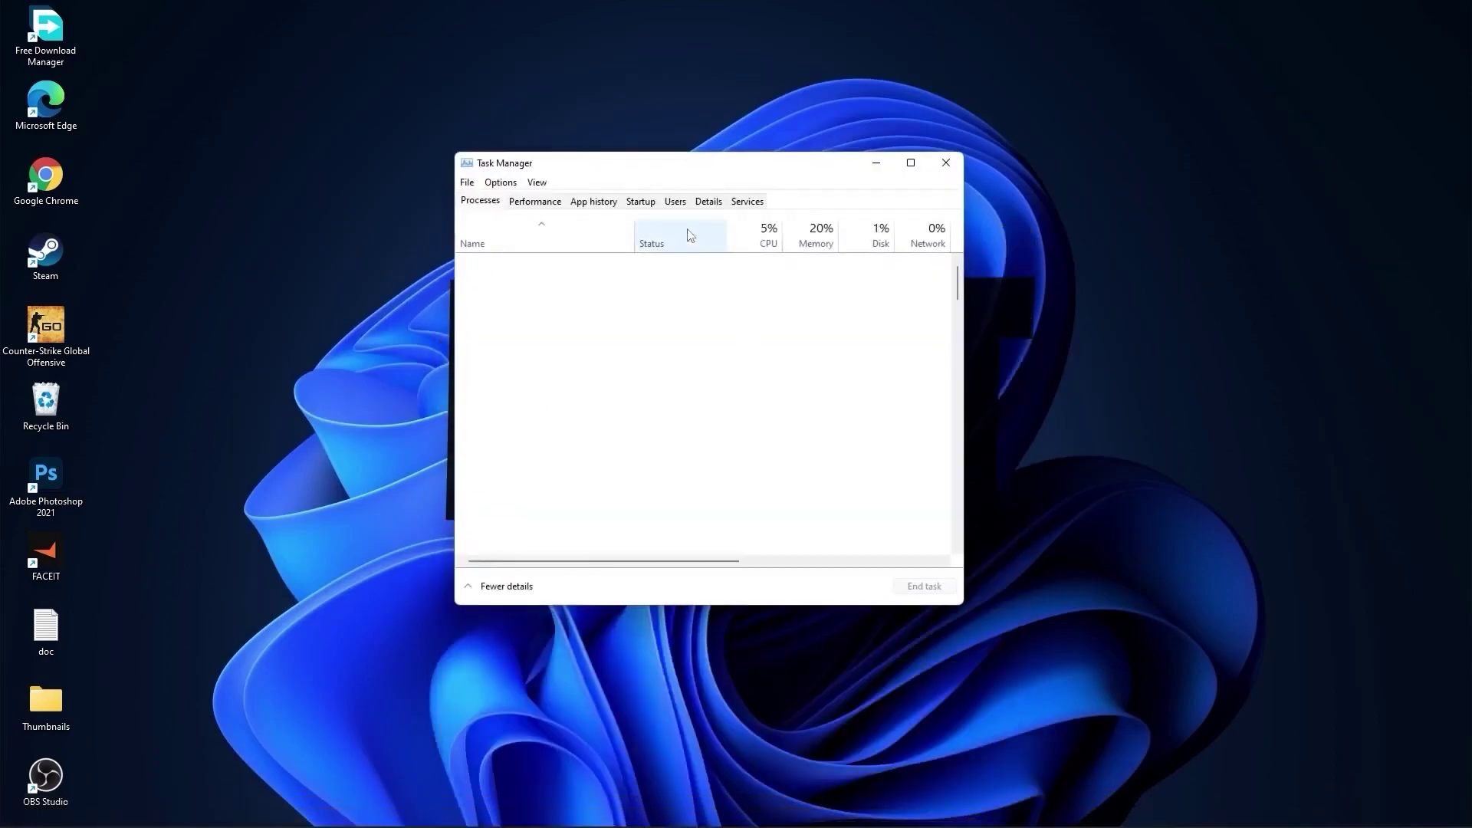
click(641, 201)
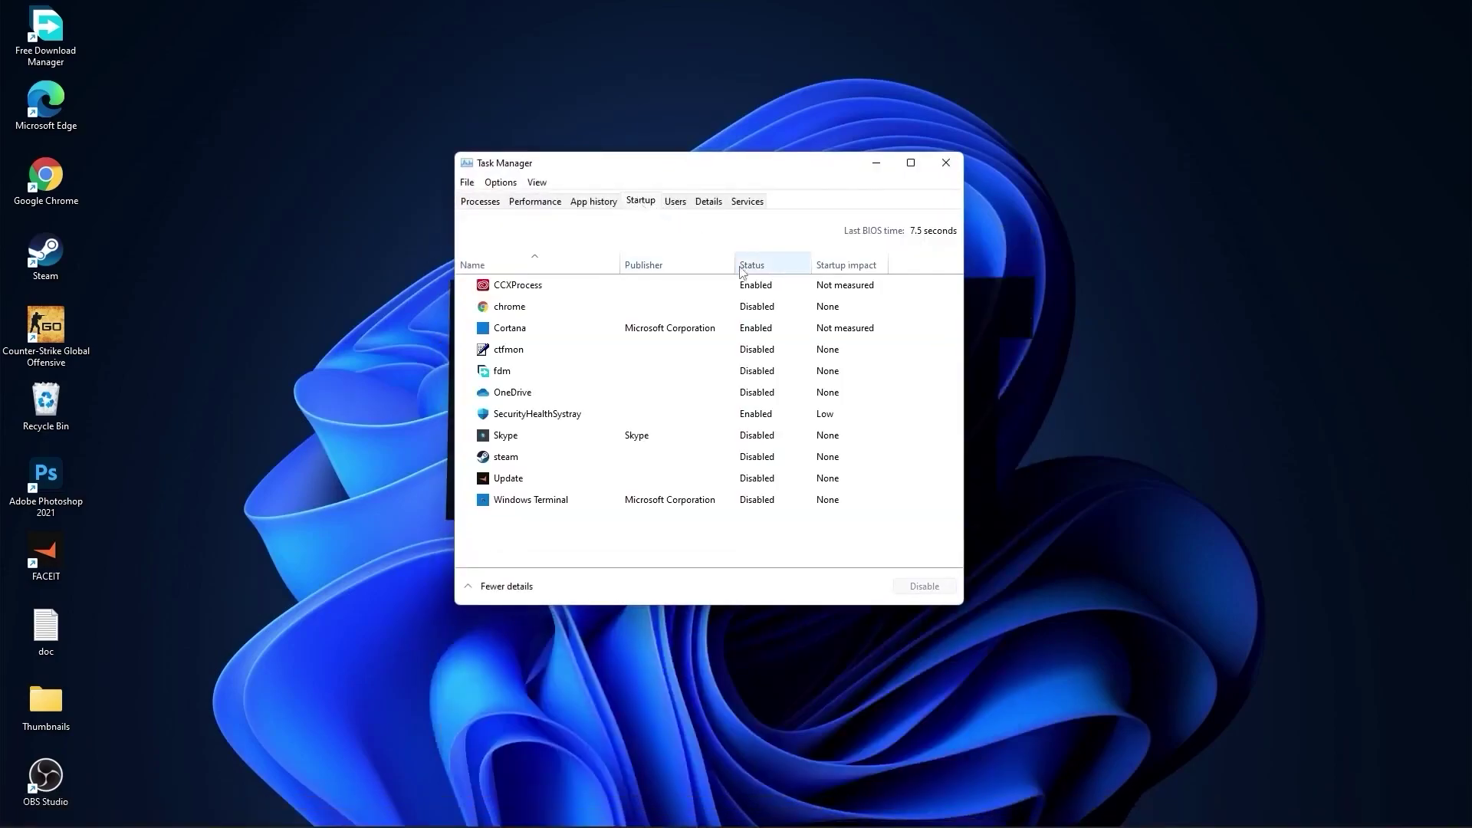
right_click(756, 286)
click(798, 295)
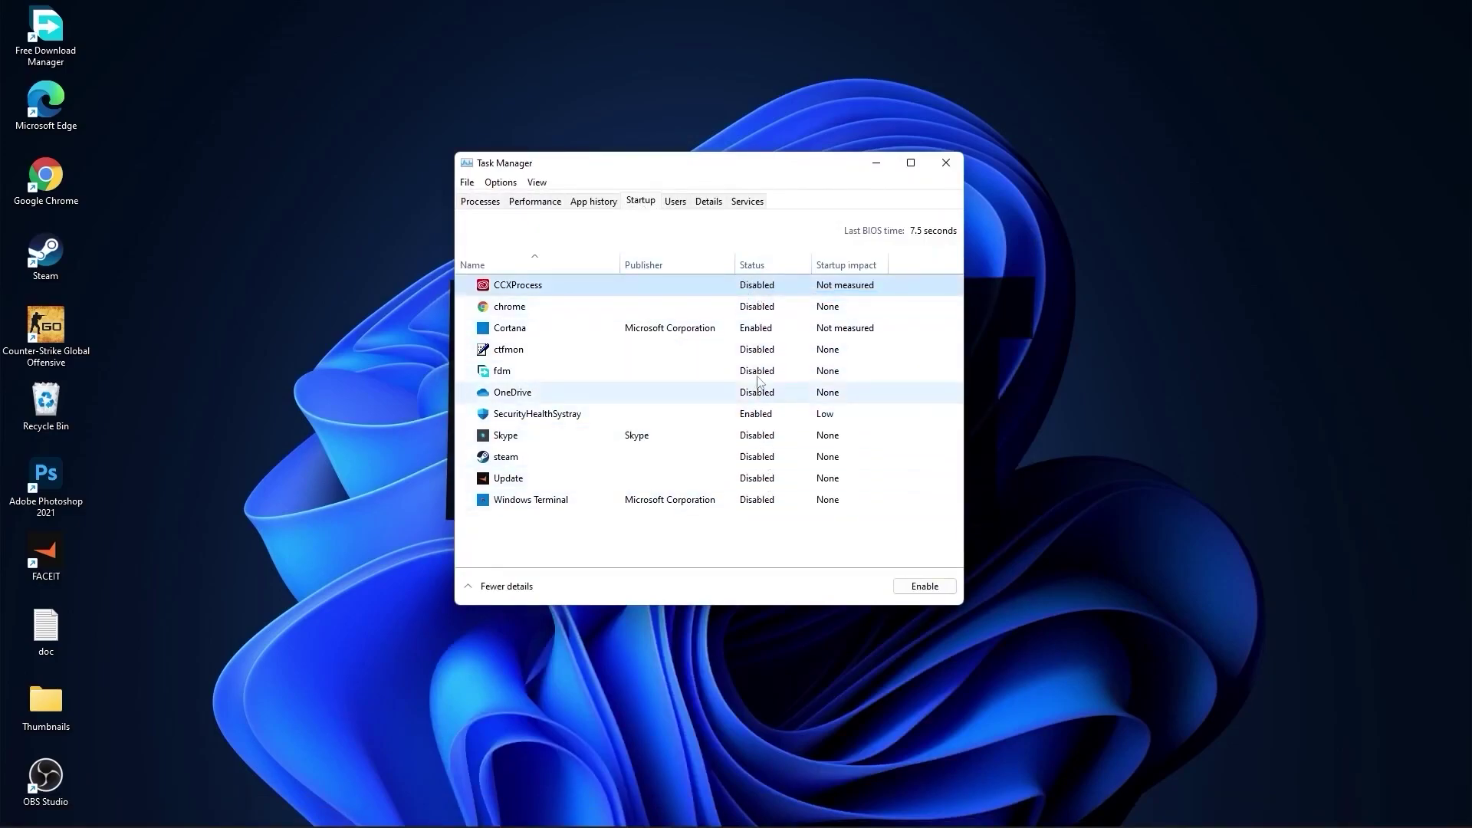
Close Task Manager and launch Defragment and Optimize Drives from Search
click(947, 163)
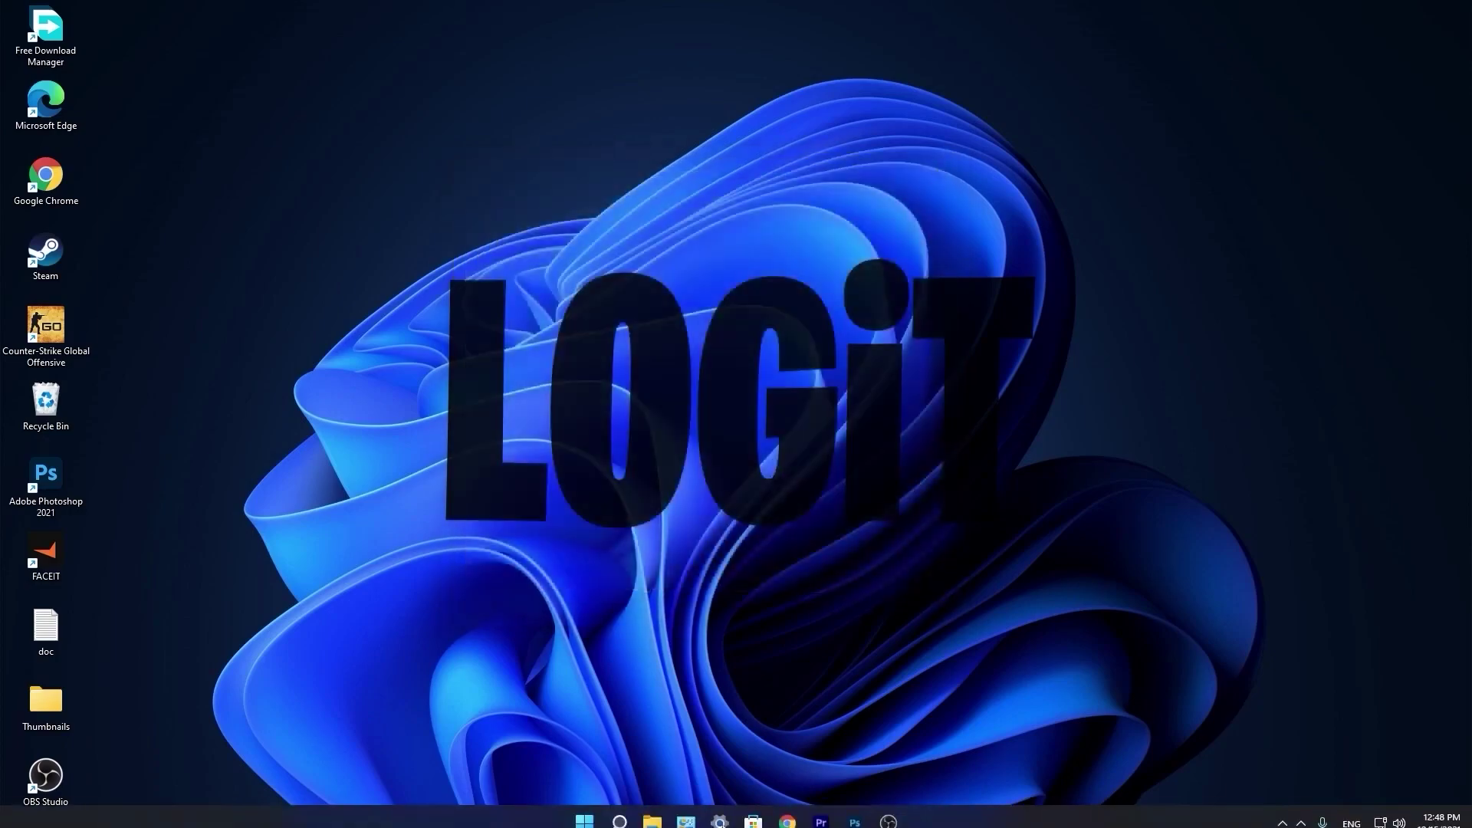
click(619, 810)
text(op)
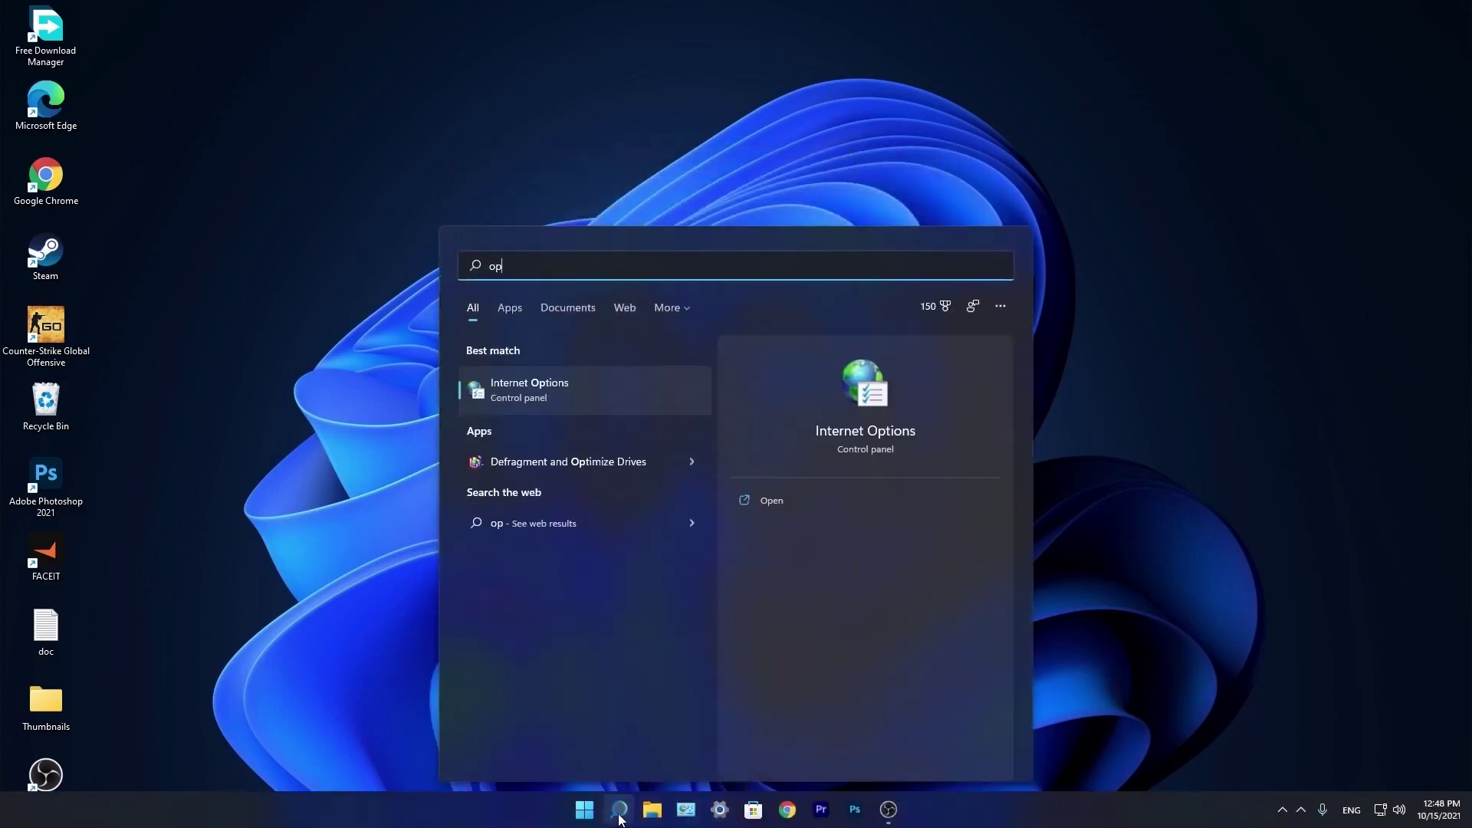
text(timi)
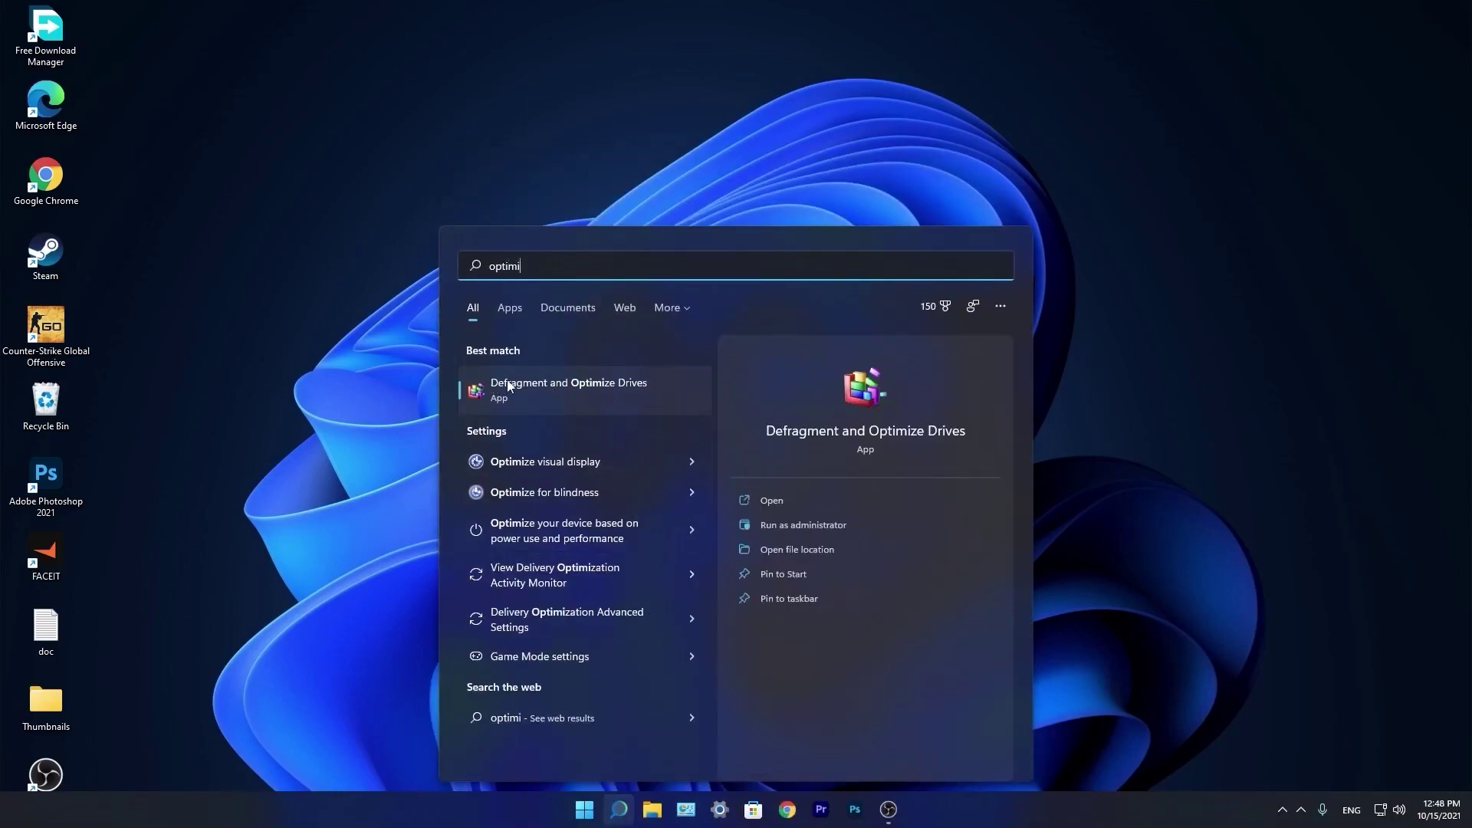
click(588, 387)
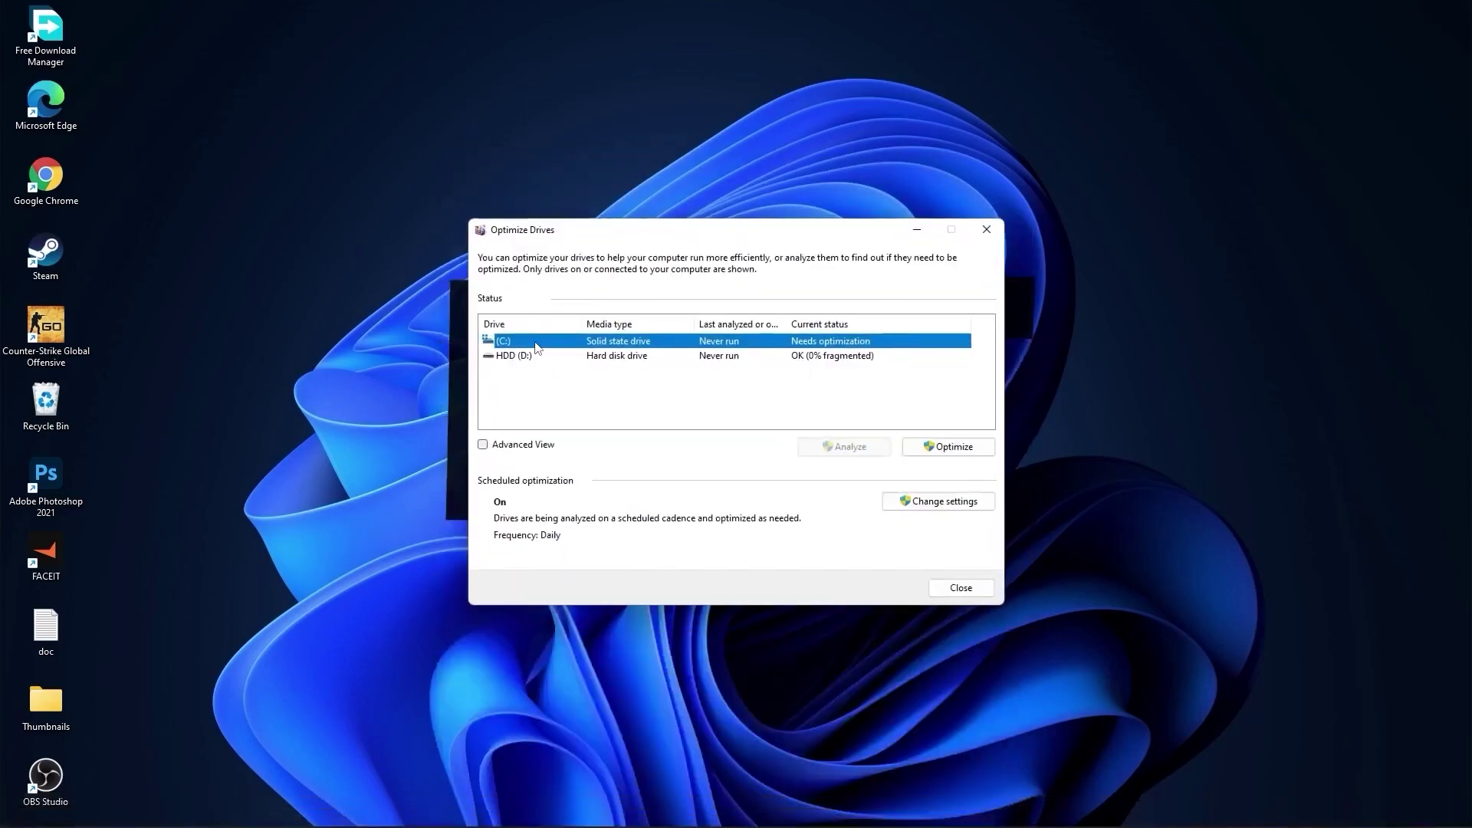
Optimize the C: solid state drive and analyze HDD (D:) for fragmentation
click(954, 449)
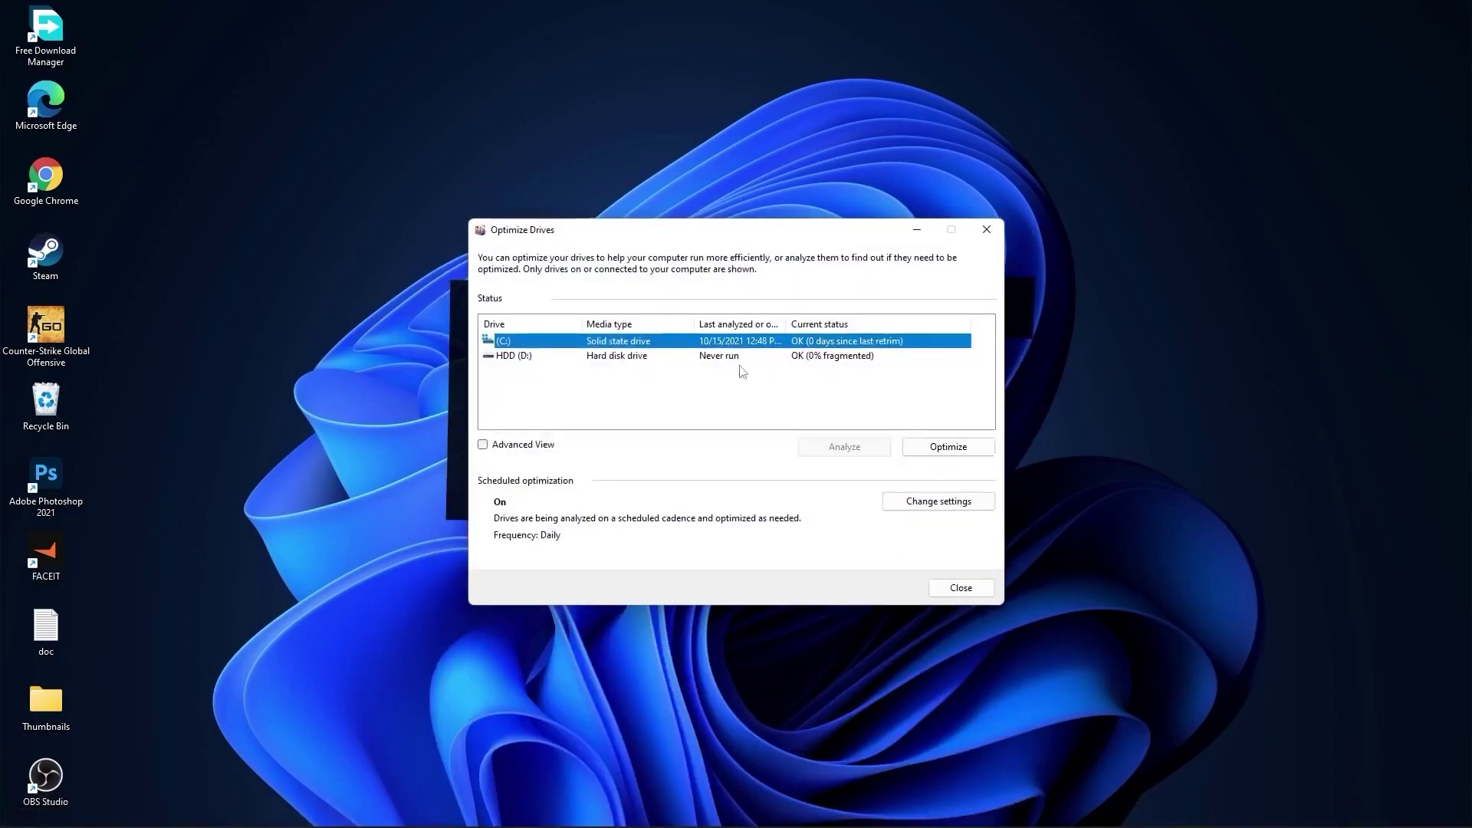
click(544, 357)
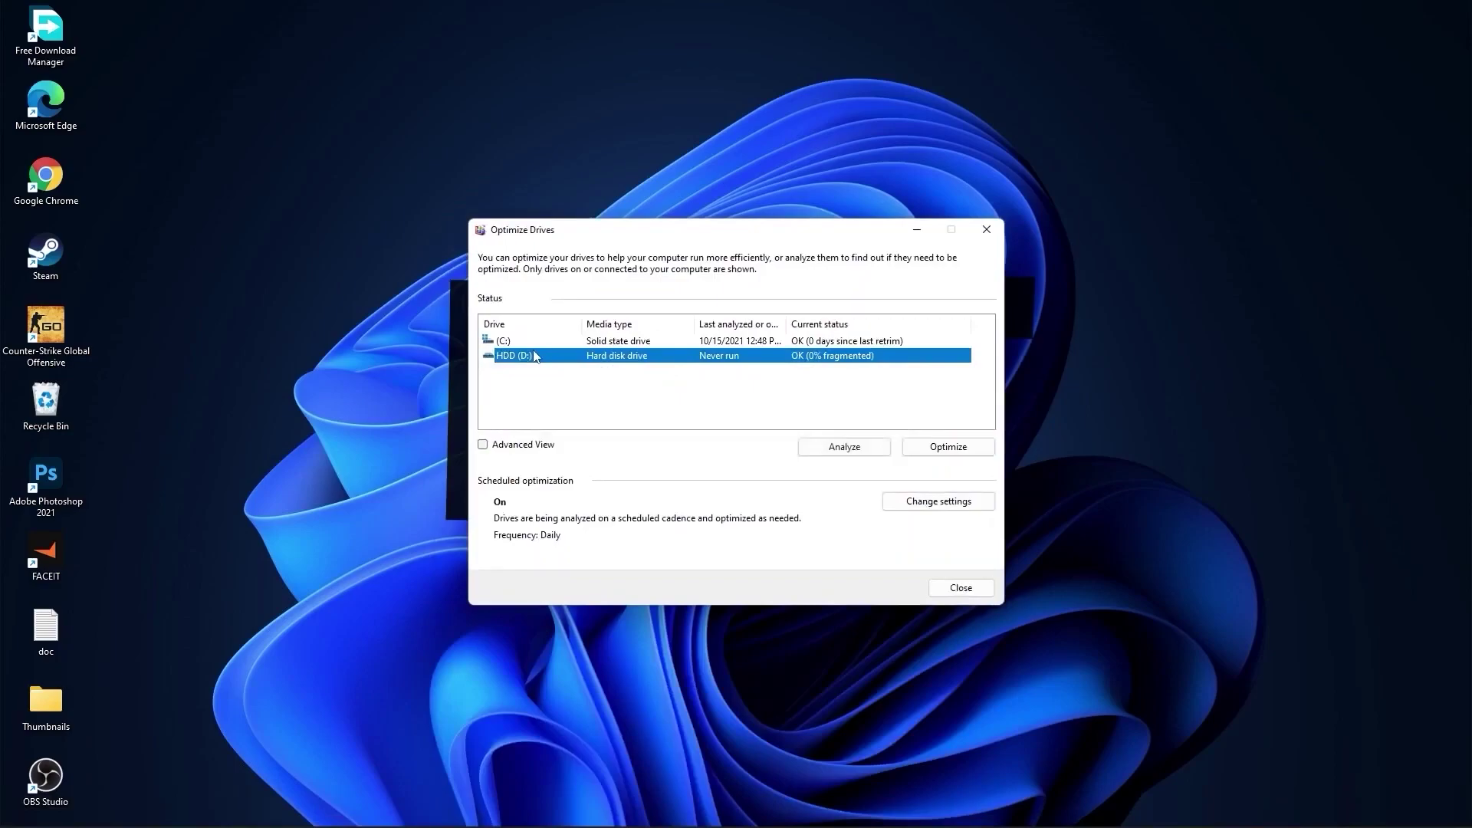
click(845, 447)
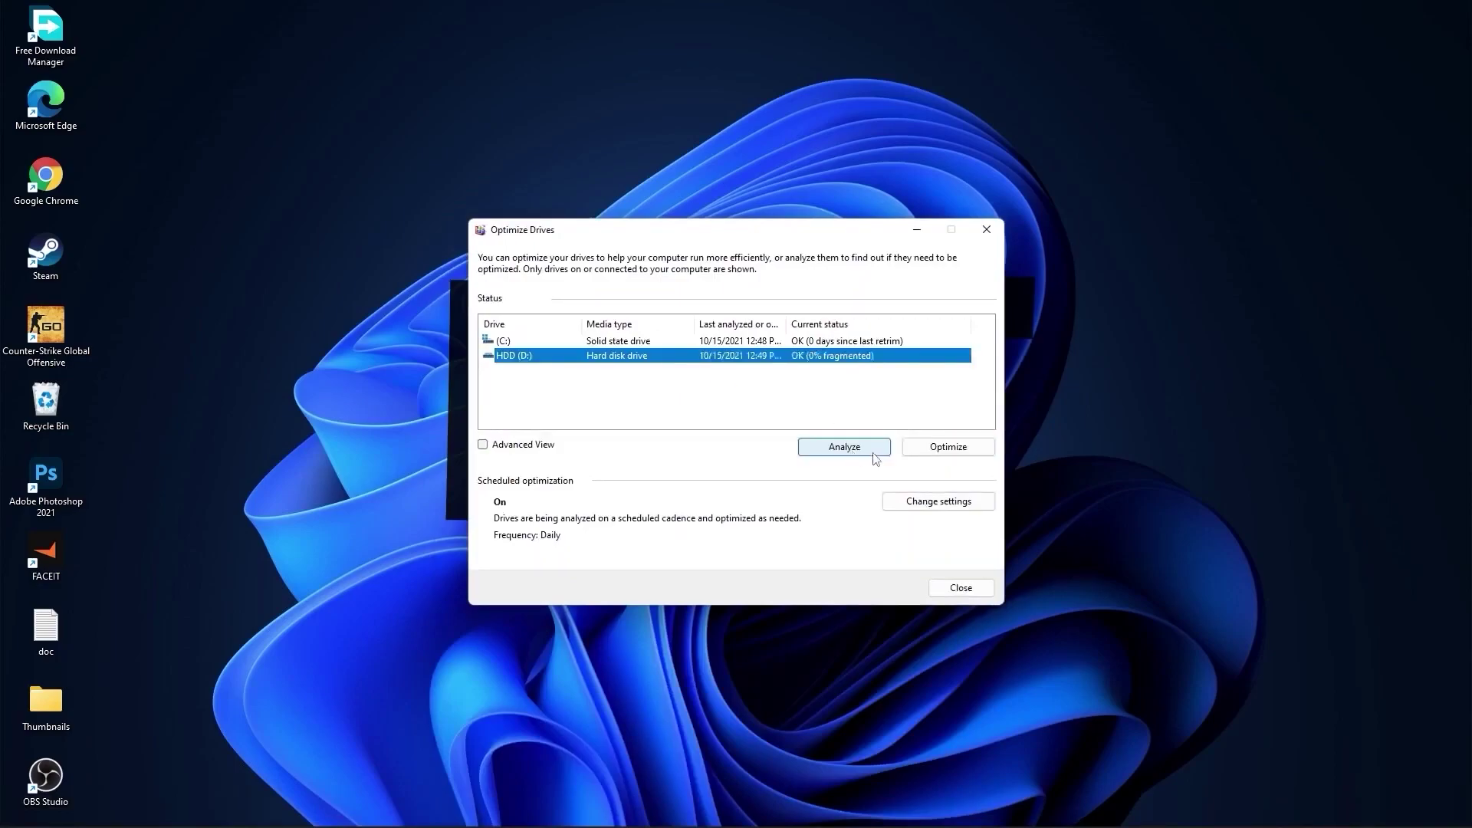
Start optimizing HDD (D:), then use Run to open the Temp folder and select its files
click(948, 447)
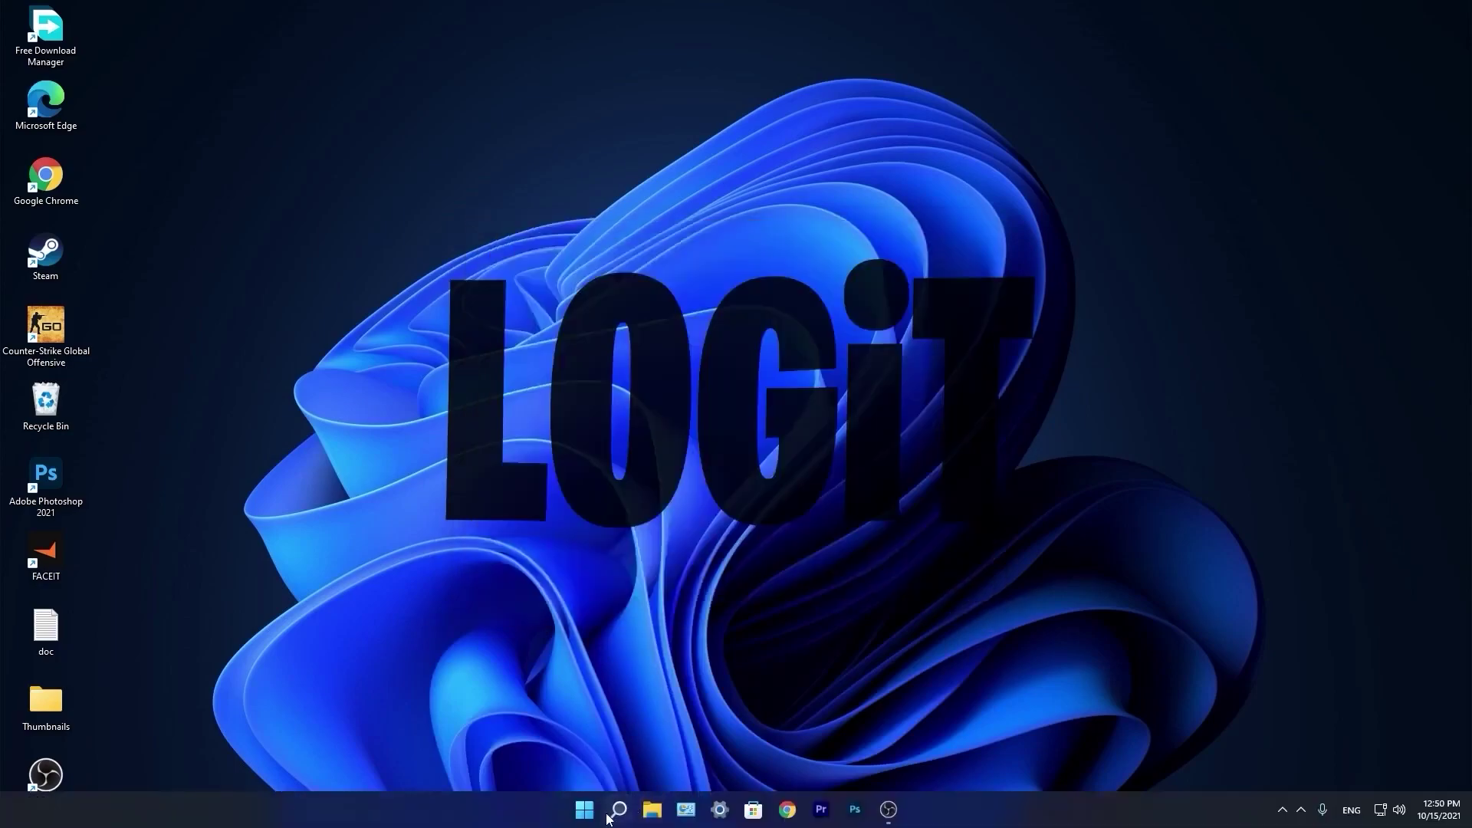
click(619, 812)
text(run)
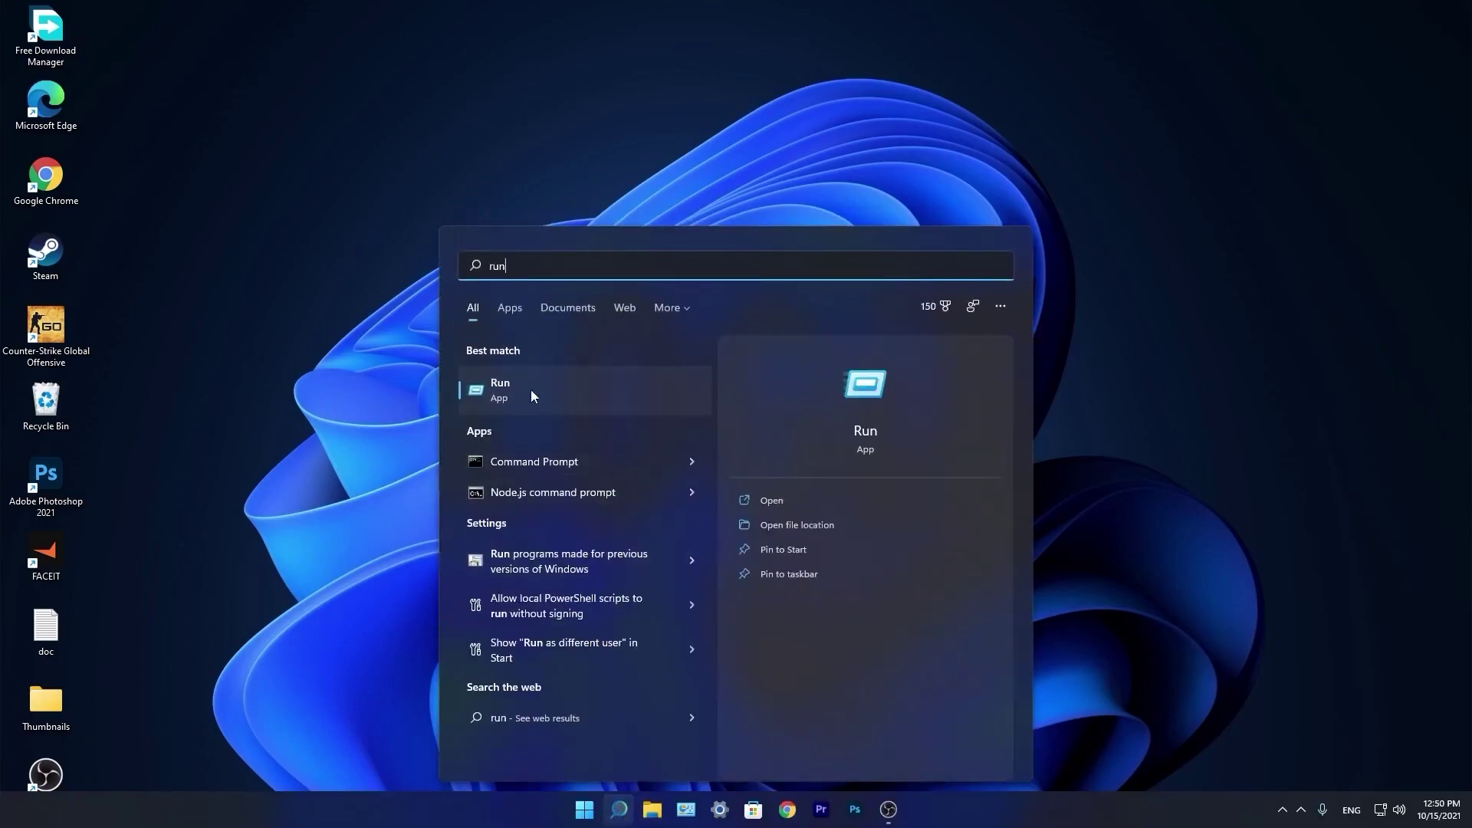
click(531, 390)
text(temp)
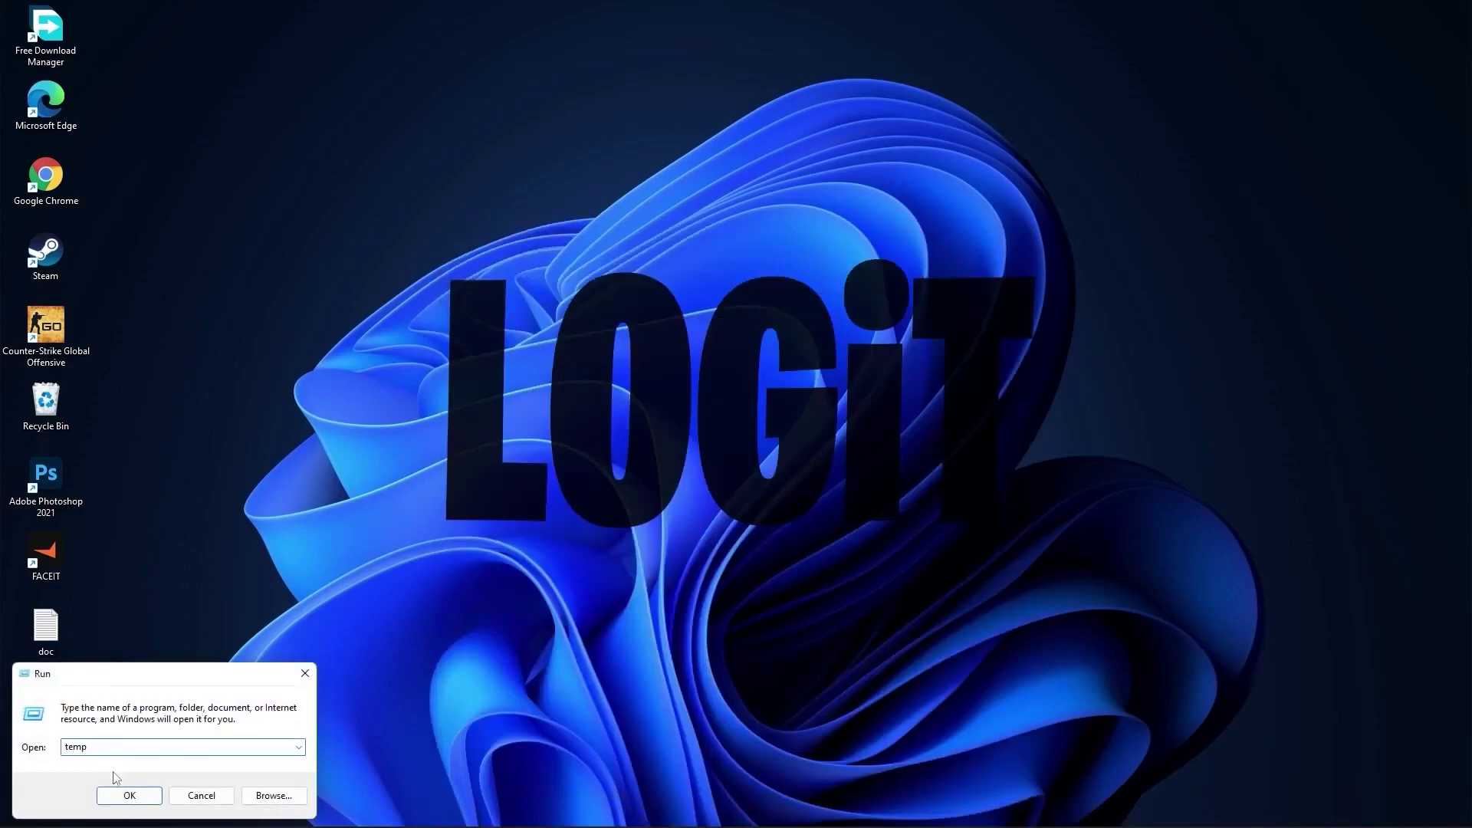
click(128, 795)
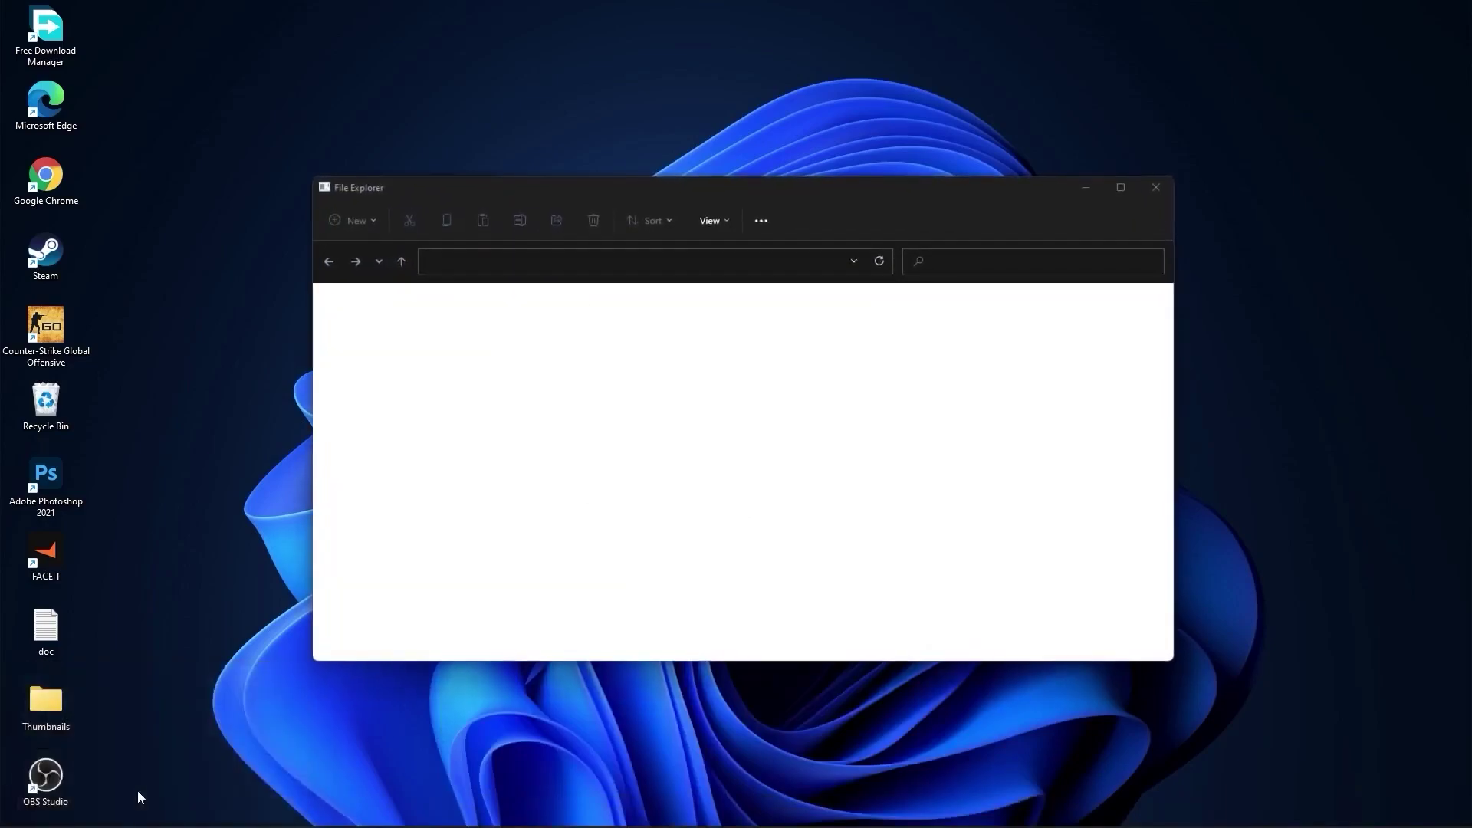
click(747, 443)
mouse_move(880, 558)
mouse_down()
mouse_move(752, 494)
mouse_move(554, 319)
mouse_up()
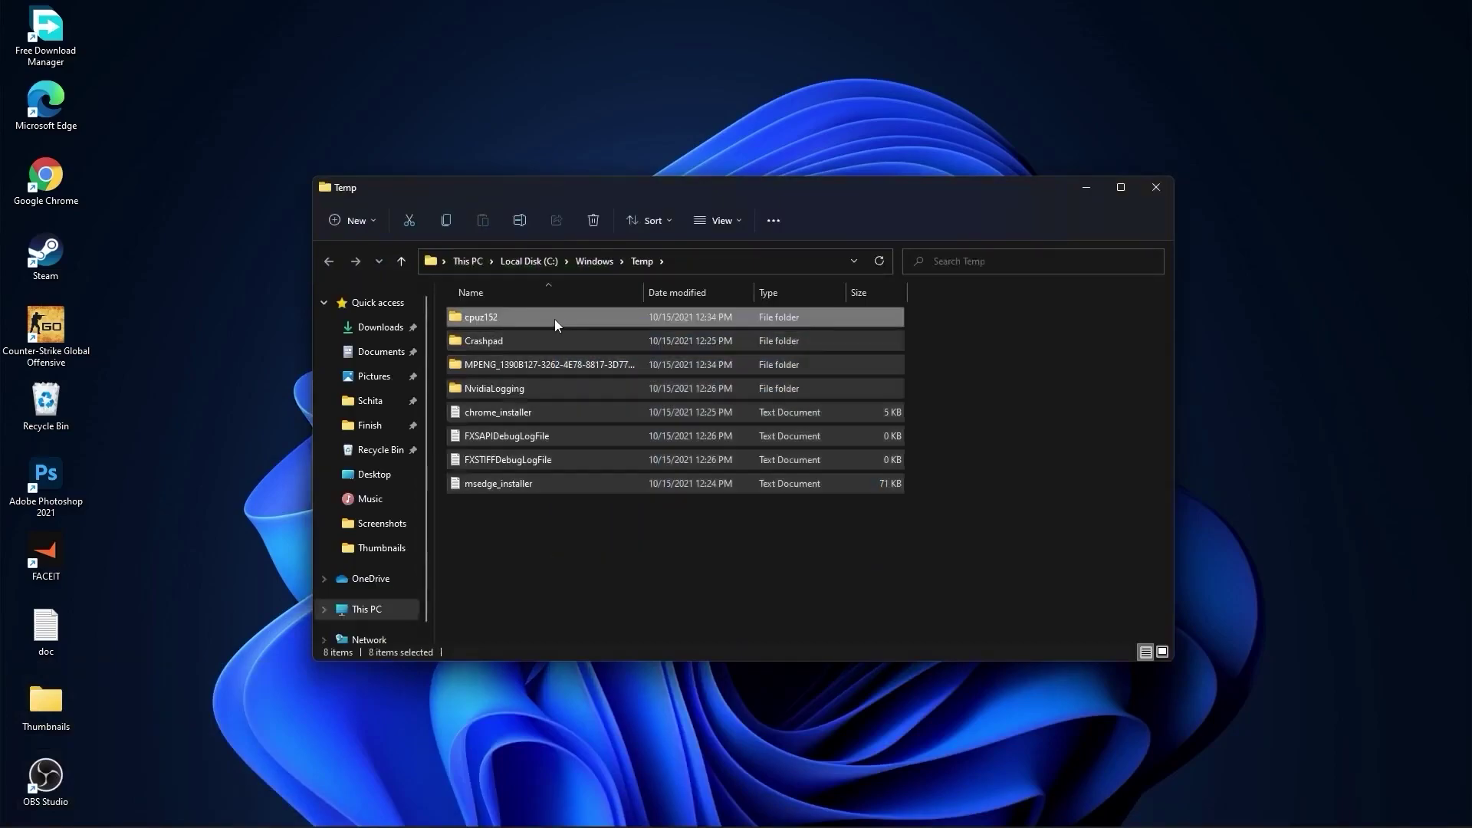
right_click(554, 318)
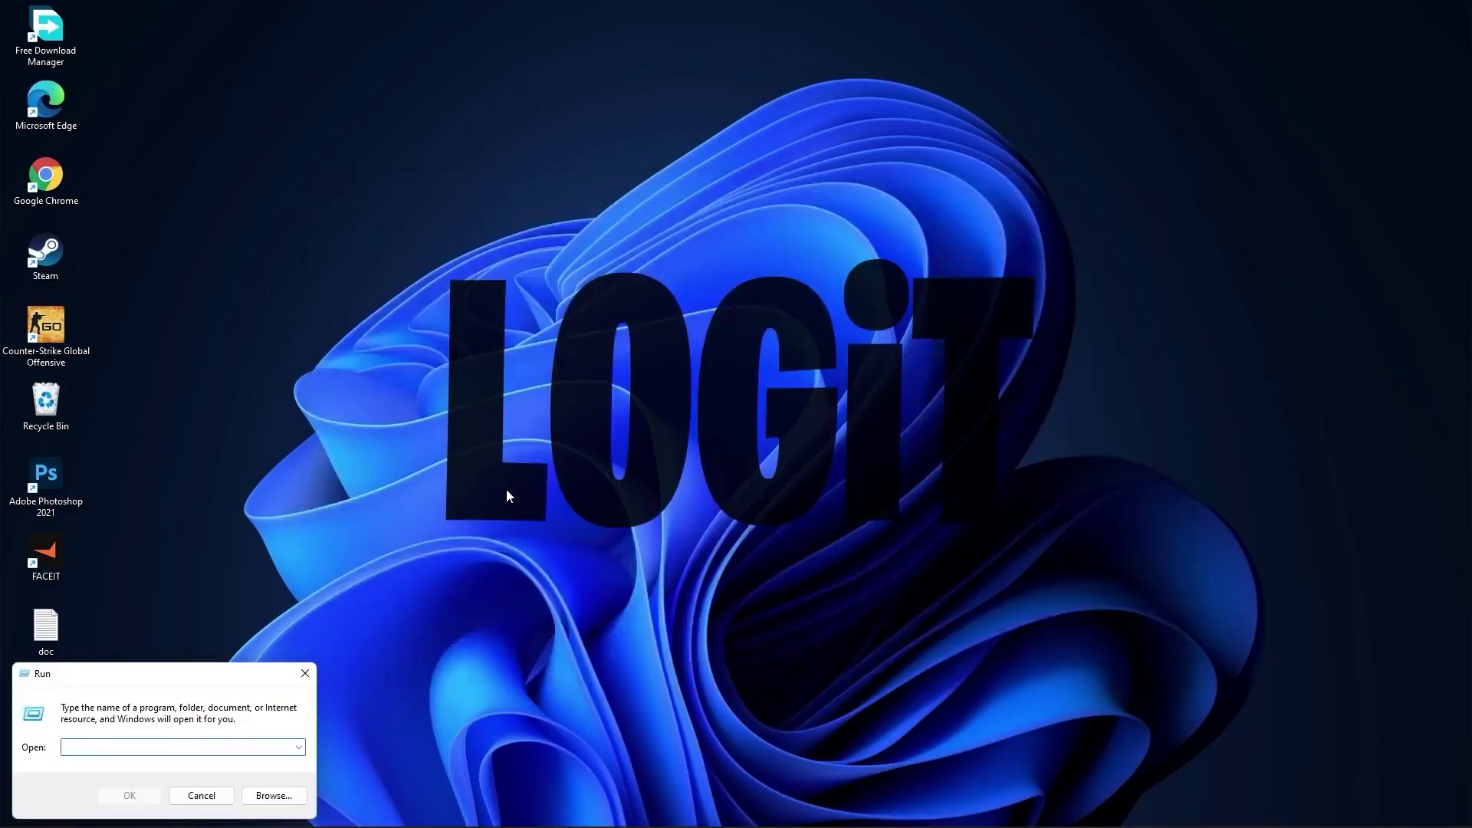
text(%temp%)
Select all files in the user's Temp folder and delete them
click(129, 795)
drag(805, 552, 581, 322)
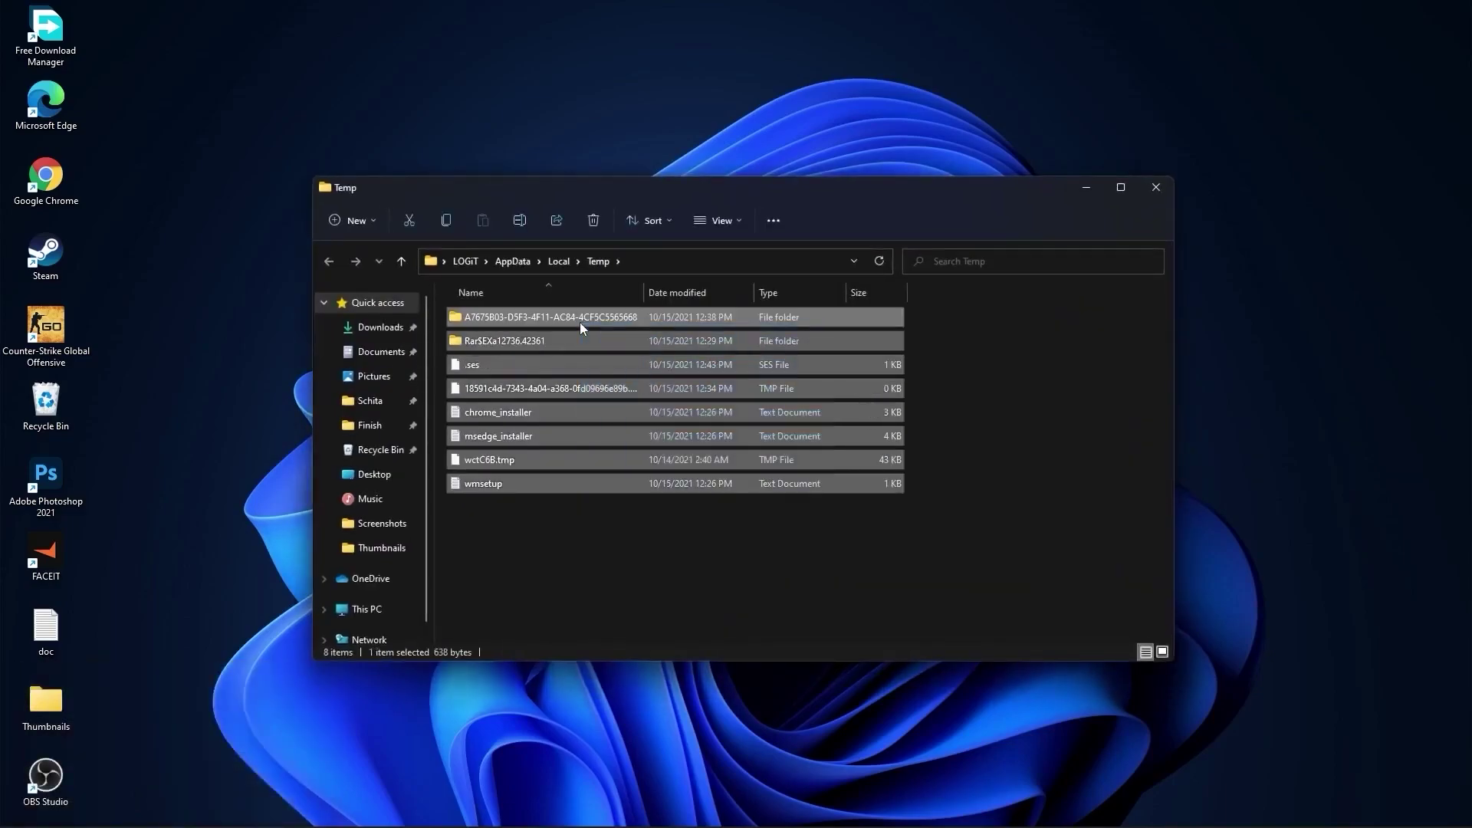
right_click(580, 322)
click(691, 336)
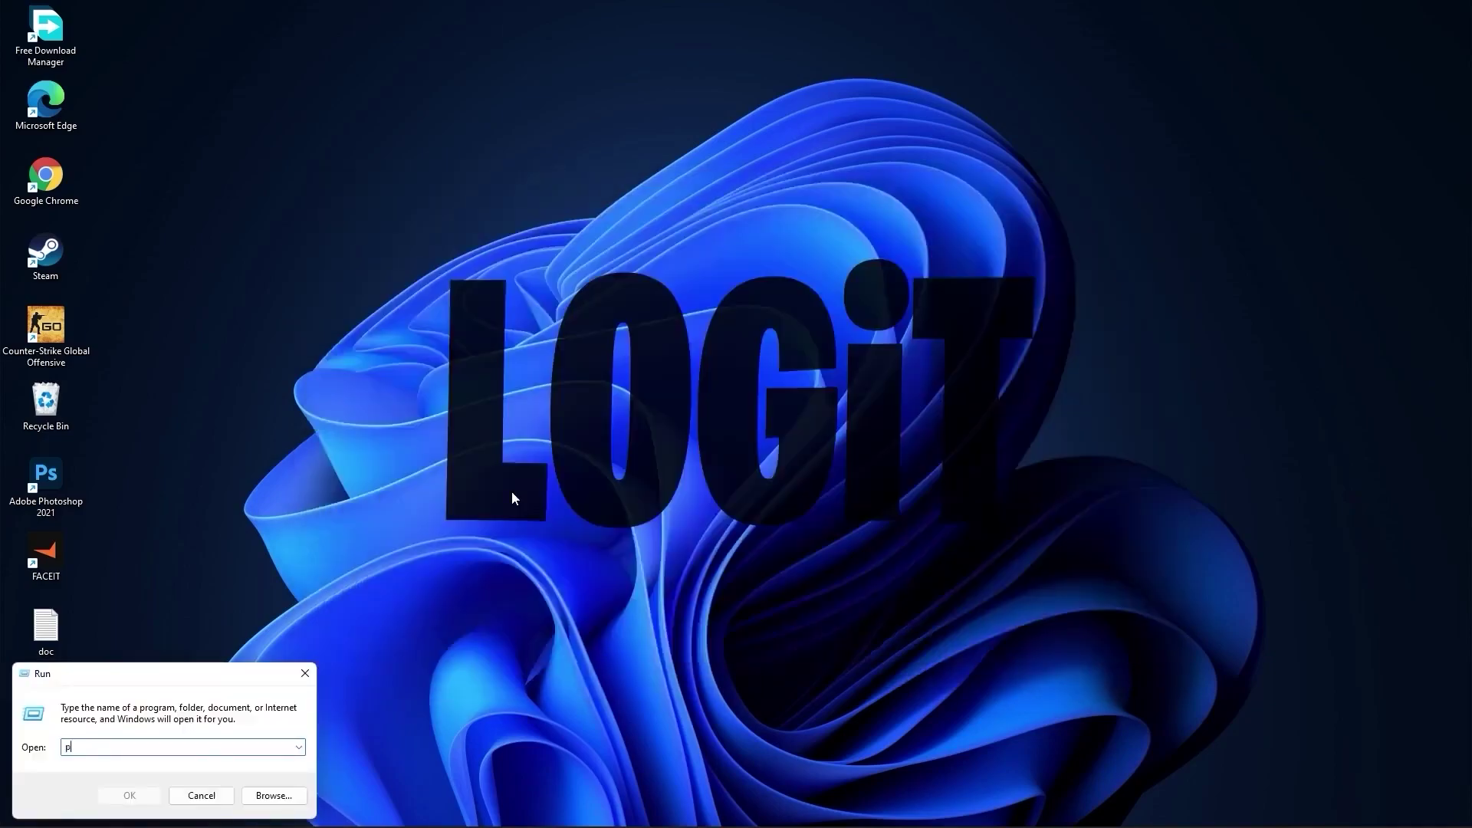
text(refetch)
Open the Prefetch folder past the permission prompt and delete all its files
click(132, 797)
click(757, 442)
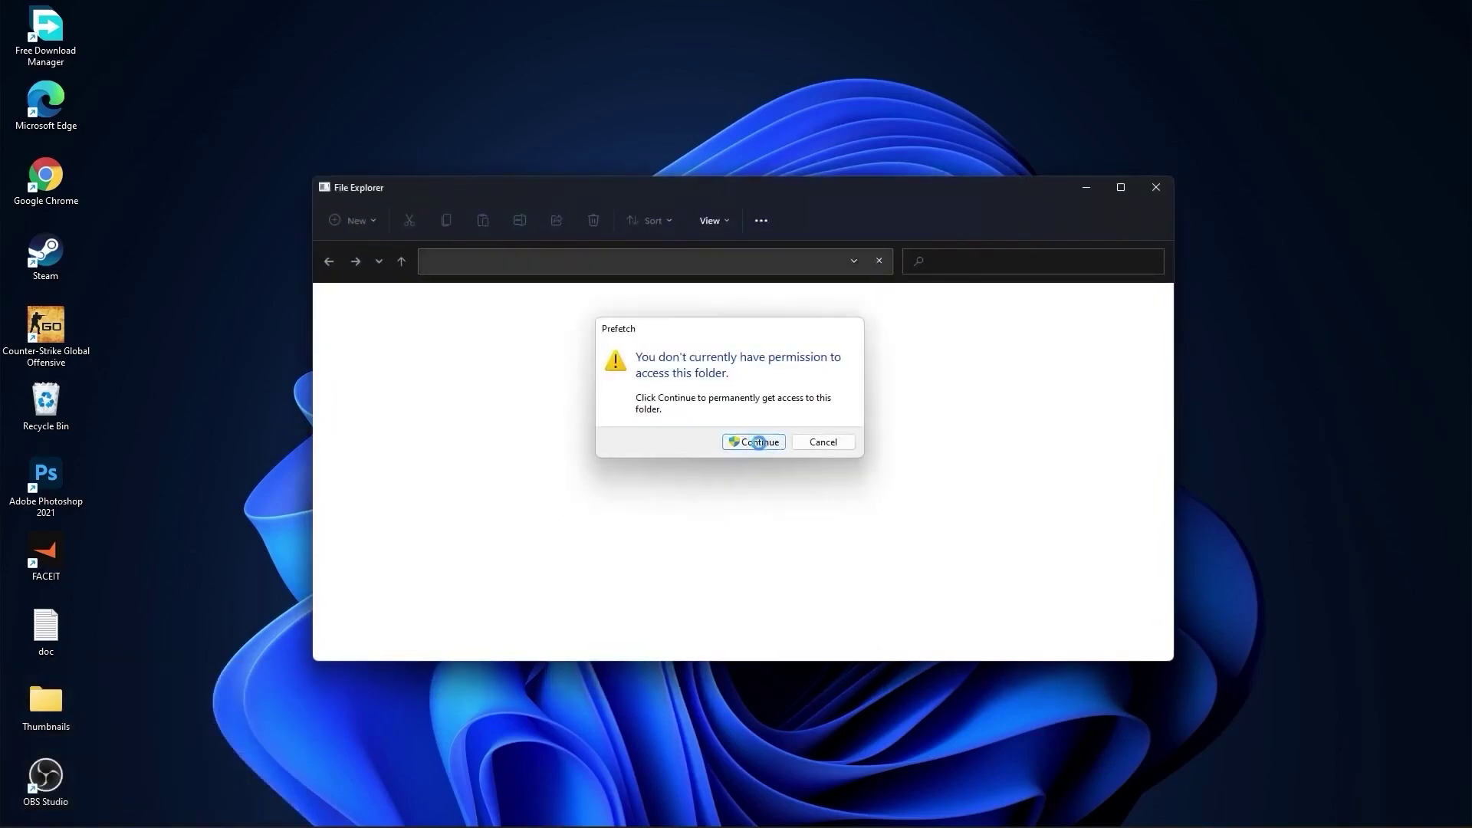
mouse_move(943, 313)
mouse_down()
mouse_move(808, 411)
mouse_move(743, 624)
mouse_up()
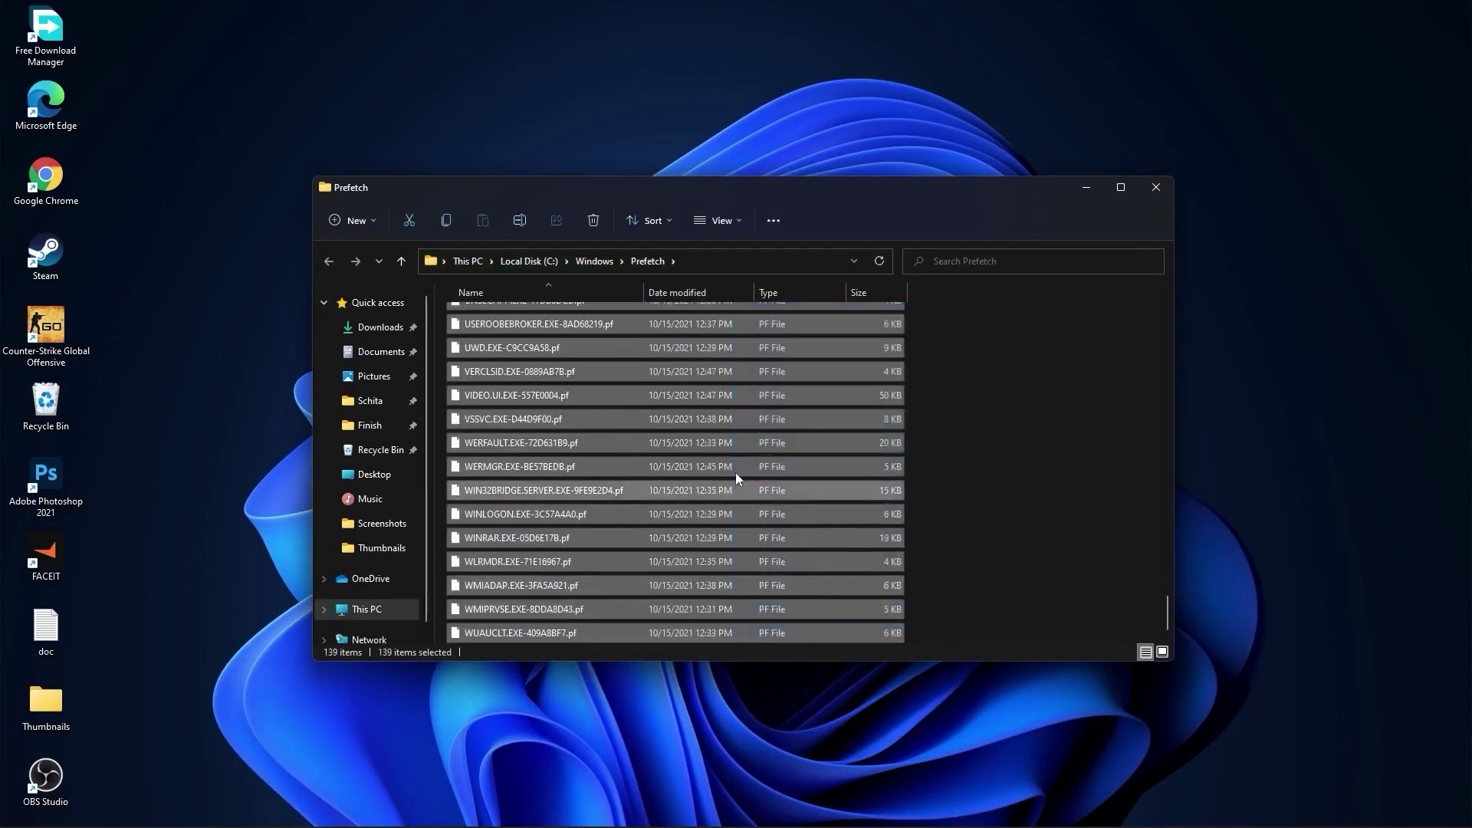
right_click(740, 372)
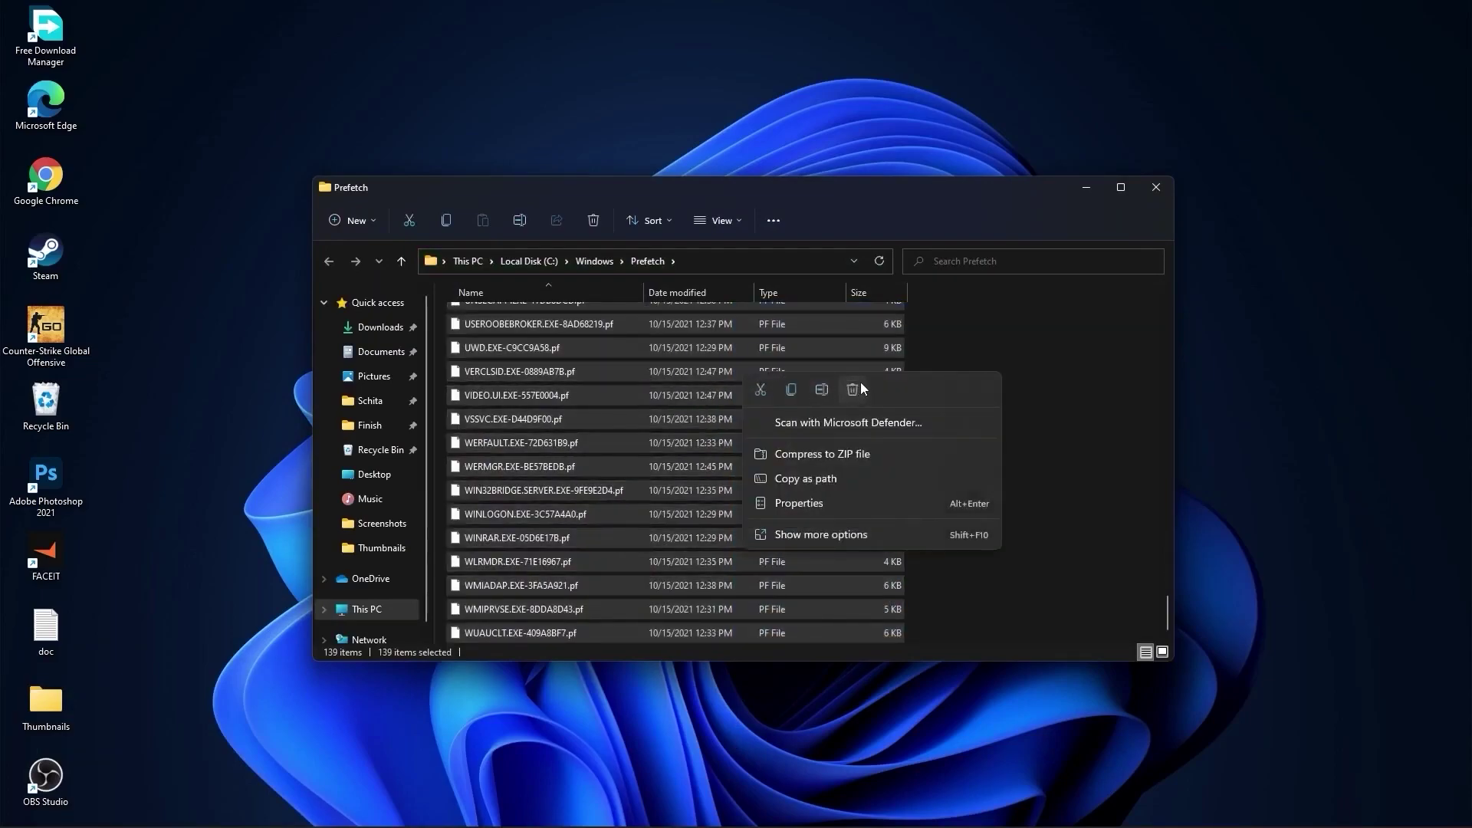
click(851, 389)
Open Performance Options from Search via 'Adjust appearance and performance'
click(621, 809)
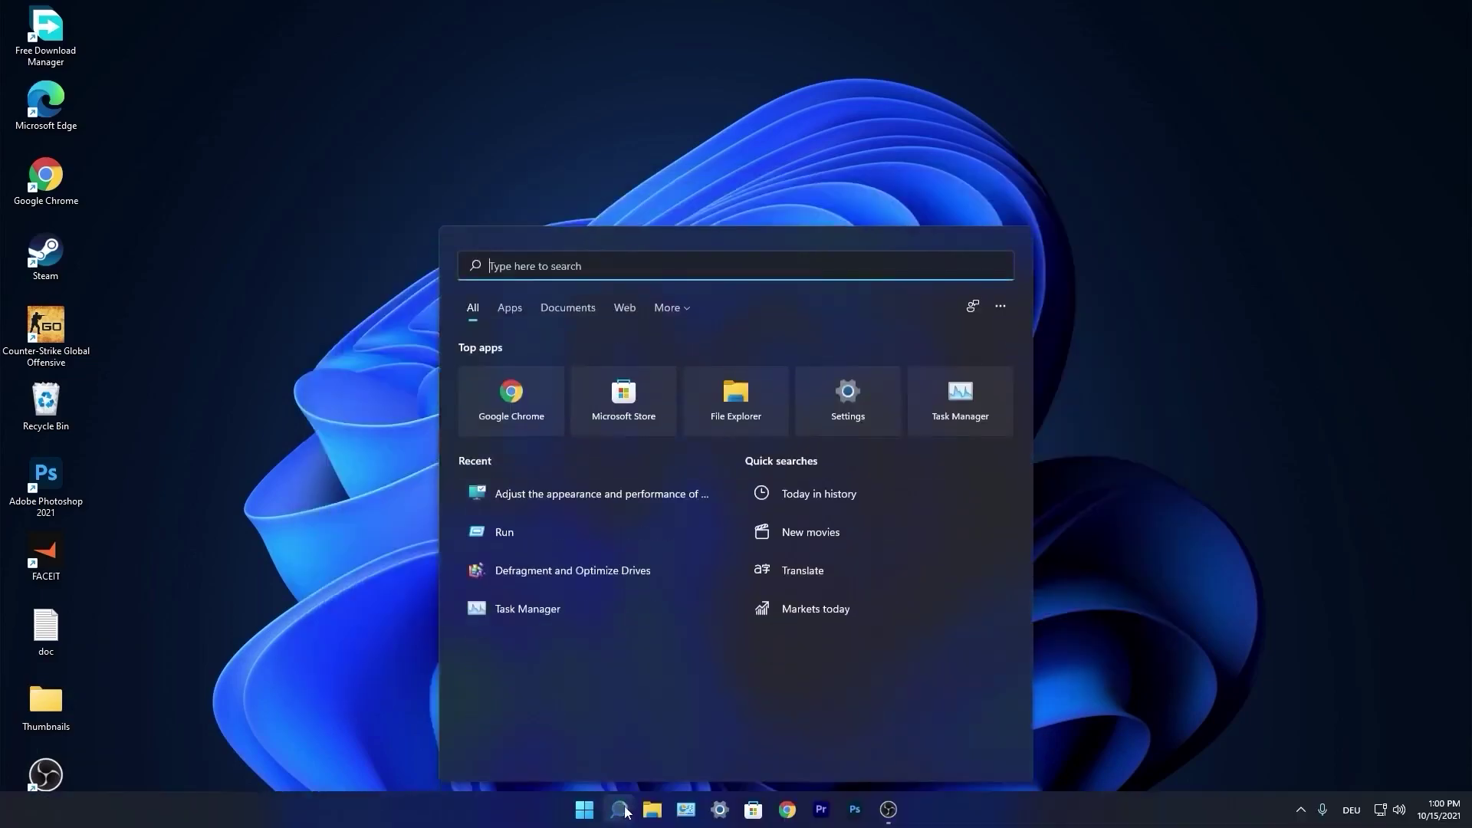
text(performance)
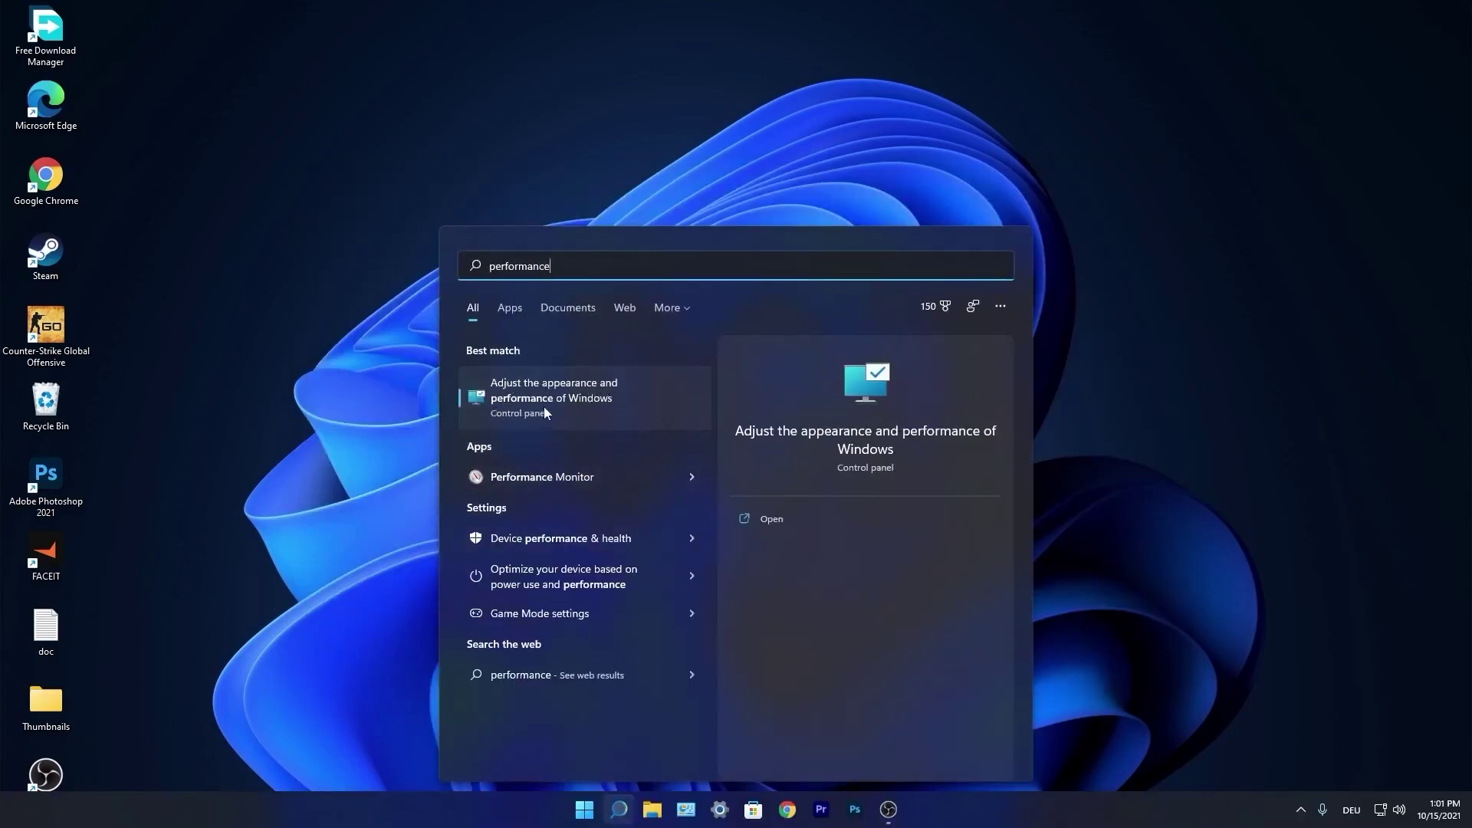
click(558, 400)
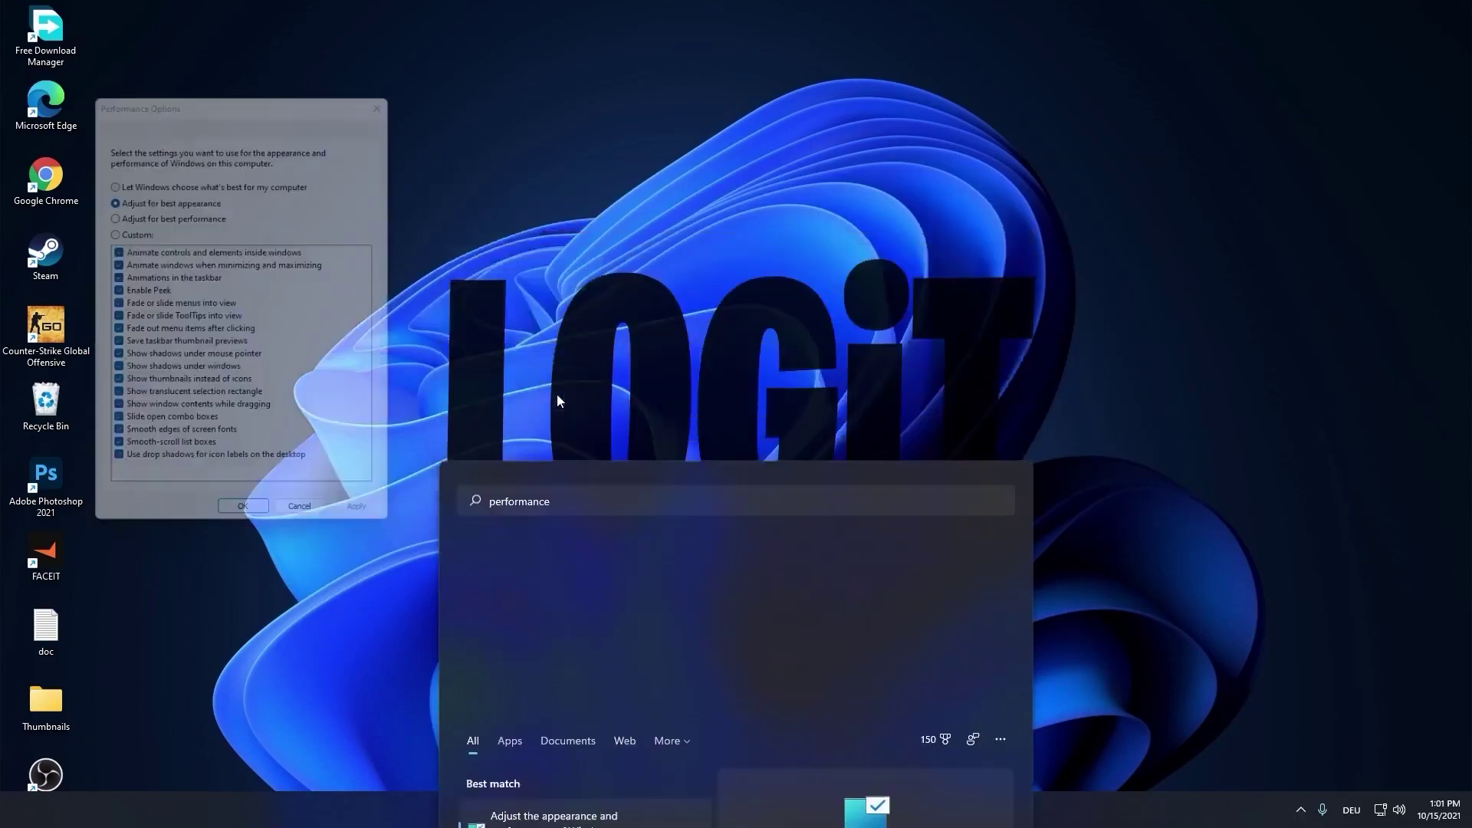
mouse_move(241, 90)
mouse_down()
mouse_move(607, 213)
mouse_move(718, 194)
mouse_up()
click(704, 298)
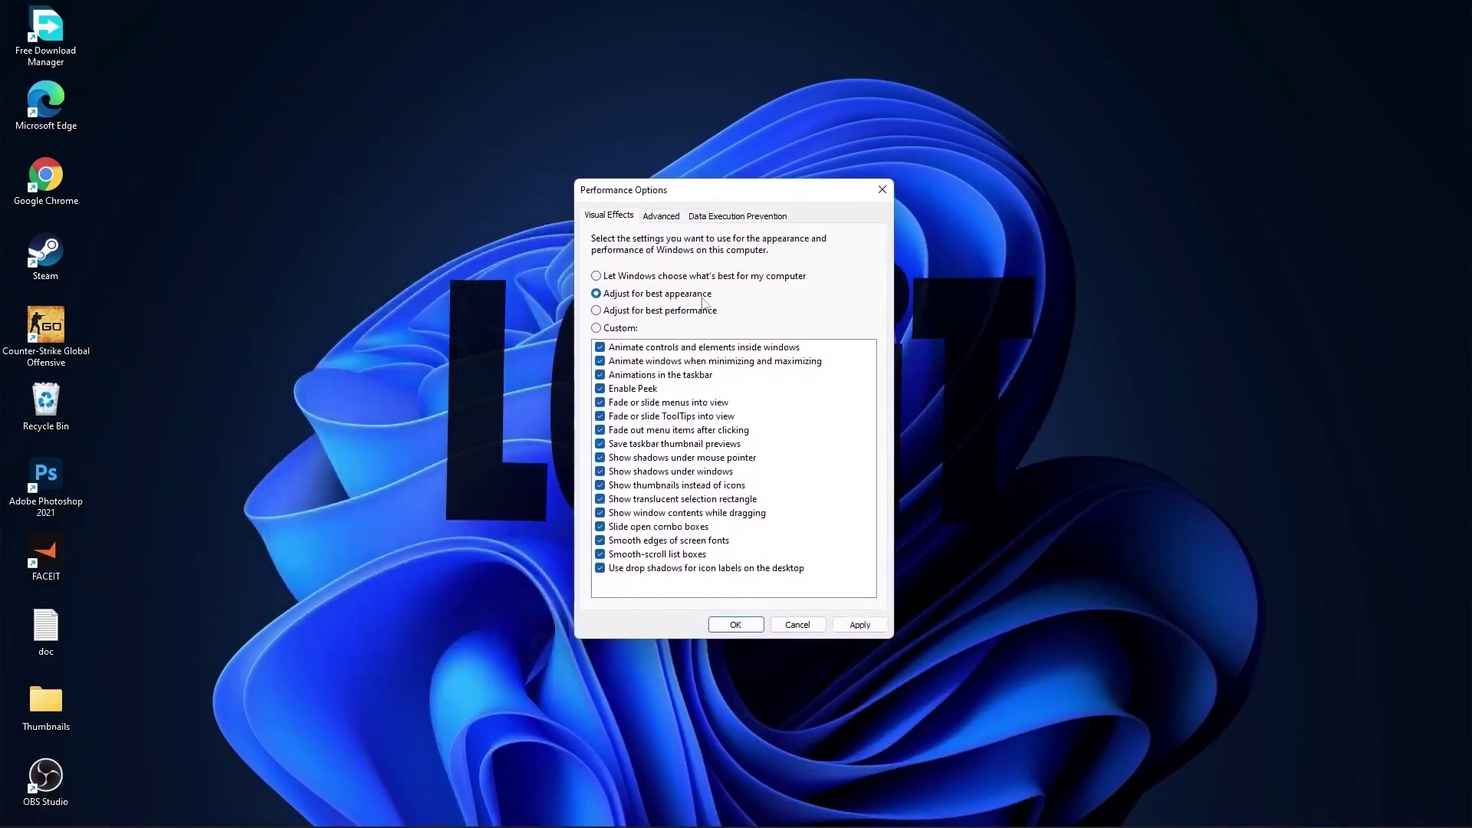
Apply Custom visual effects that keep only smooth screen-font edges and thumbnails instead of icons
click(597, 310)
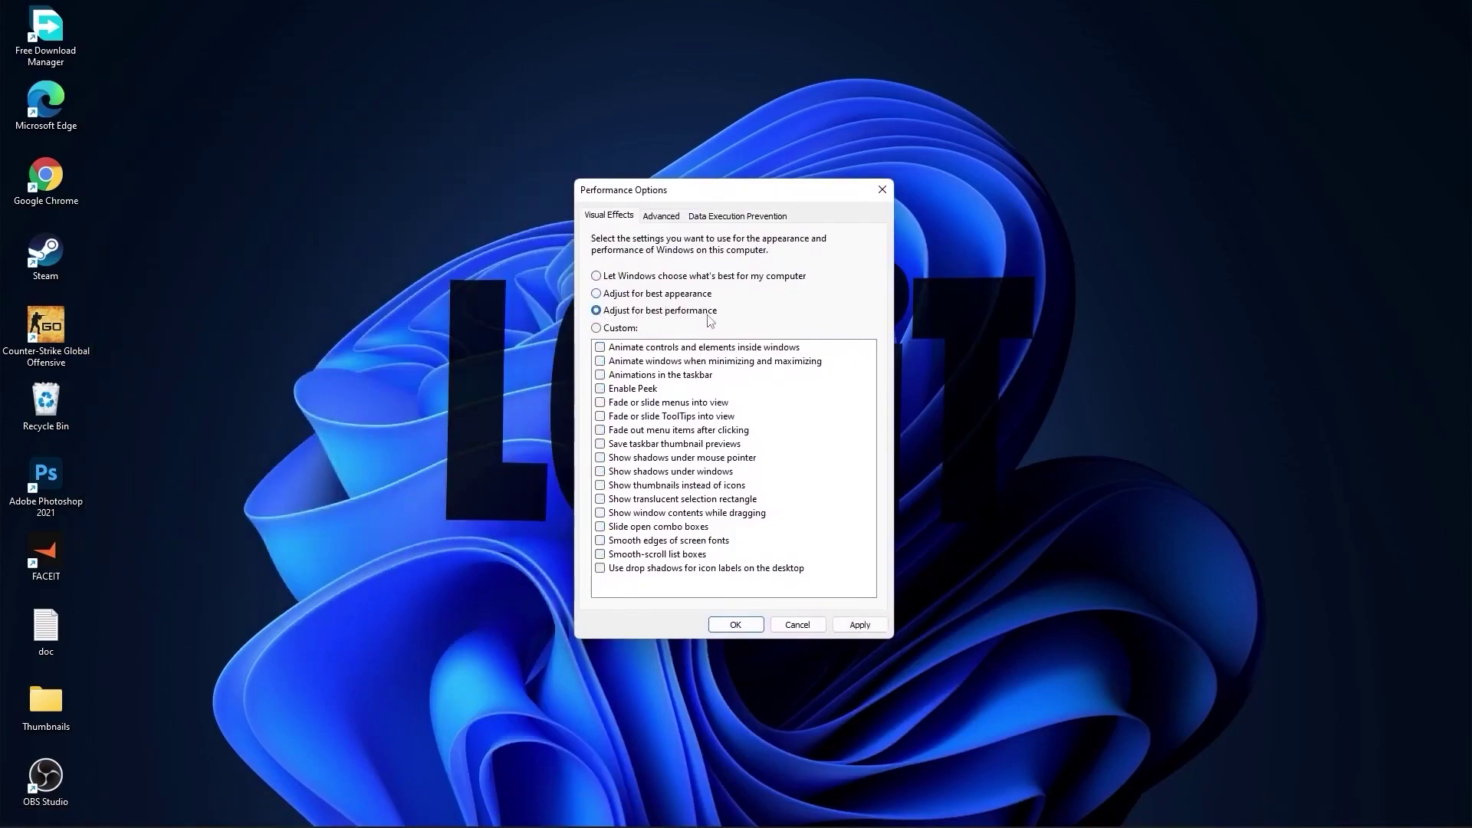
click(597, 328)
click(600, 542)
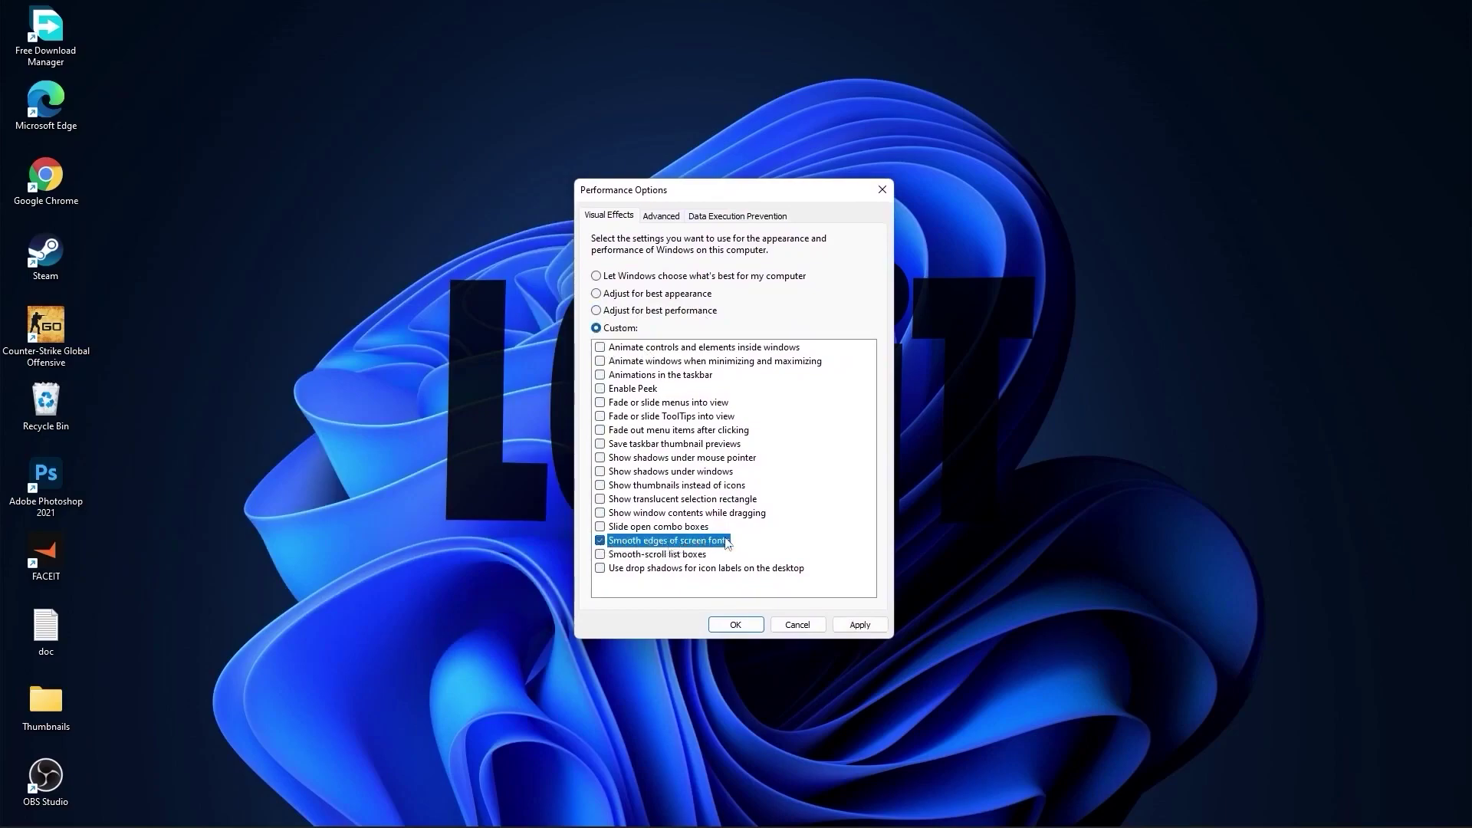
click(600, 486)
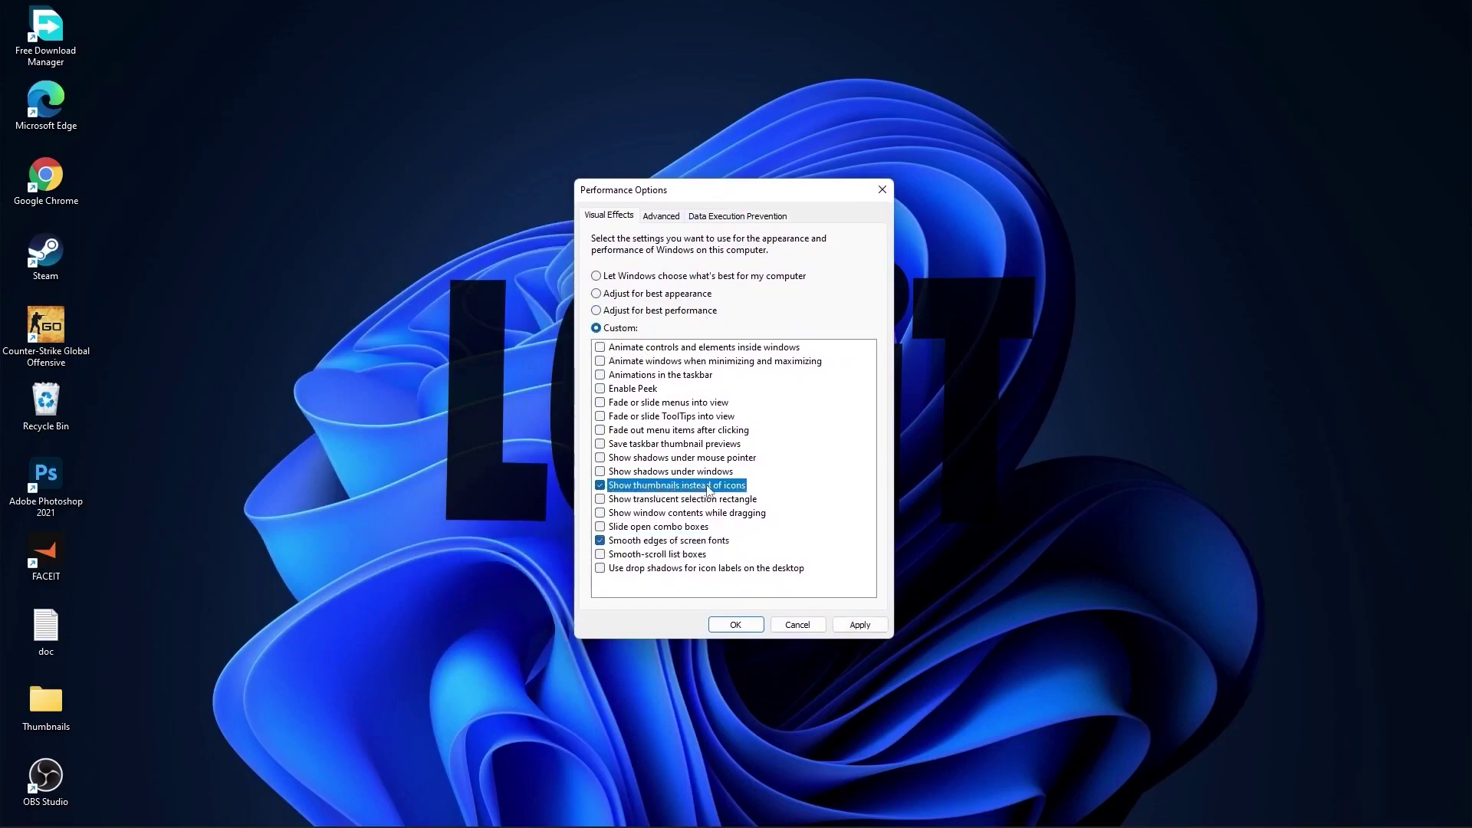
click(861, 624)
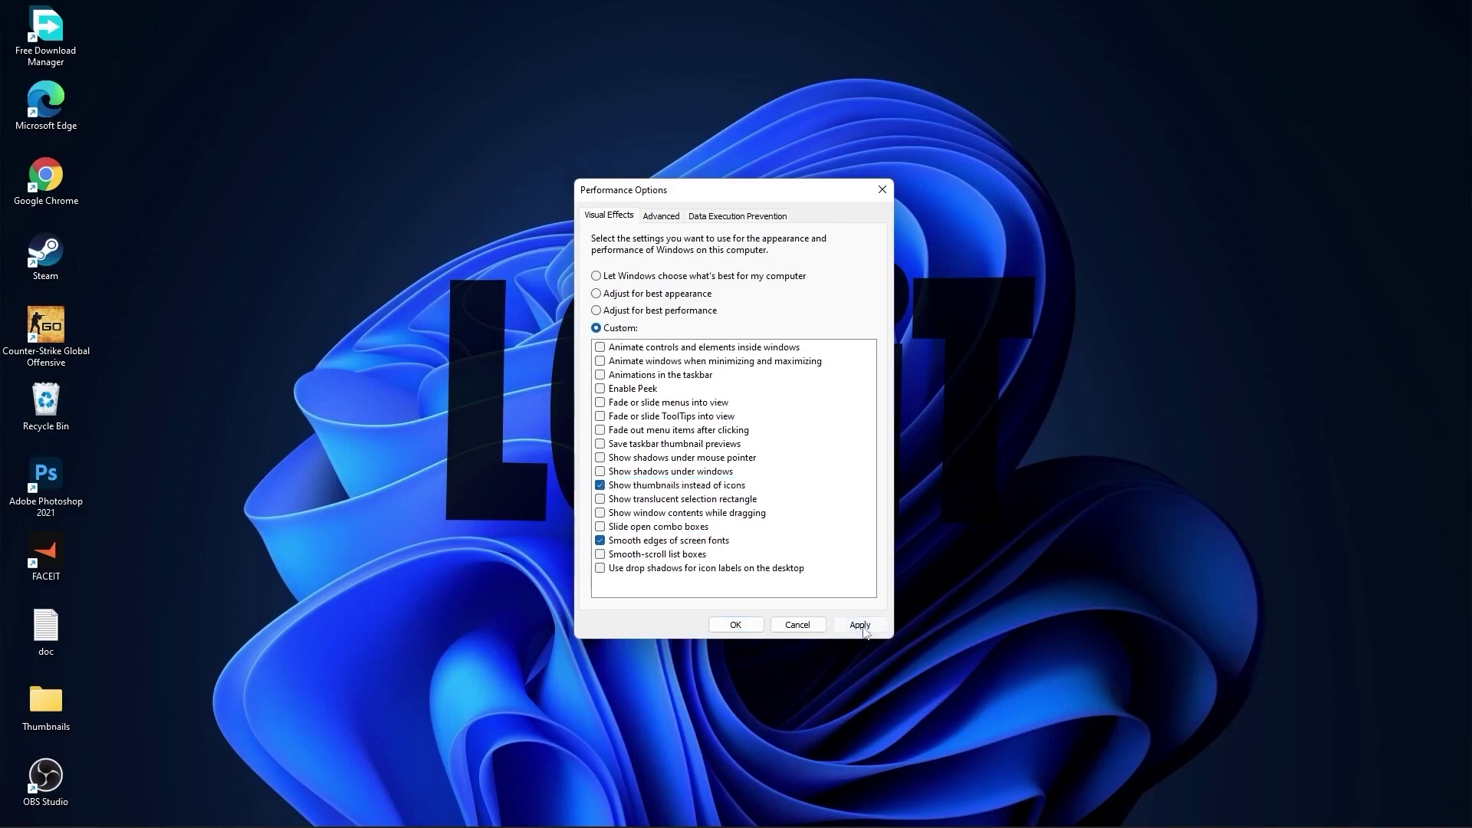
click(736, 624)
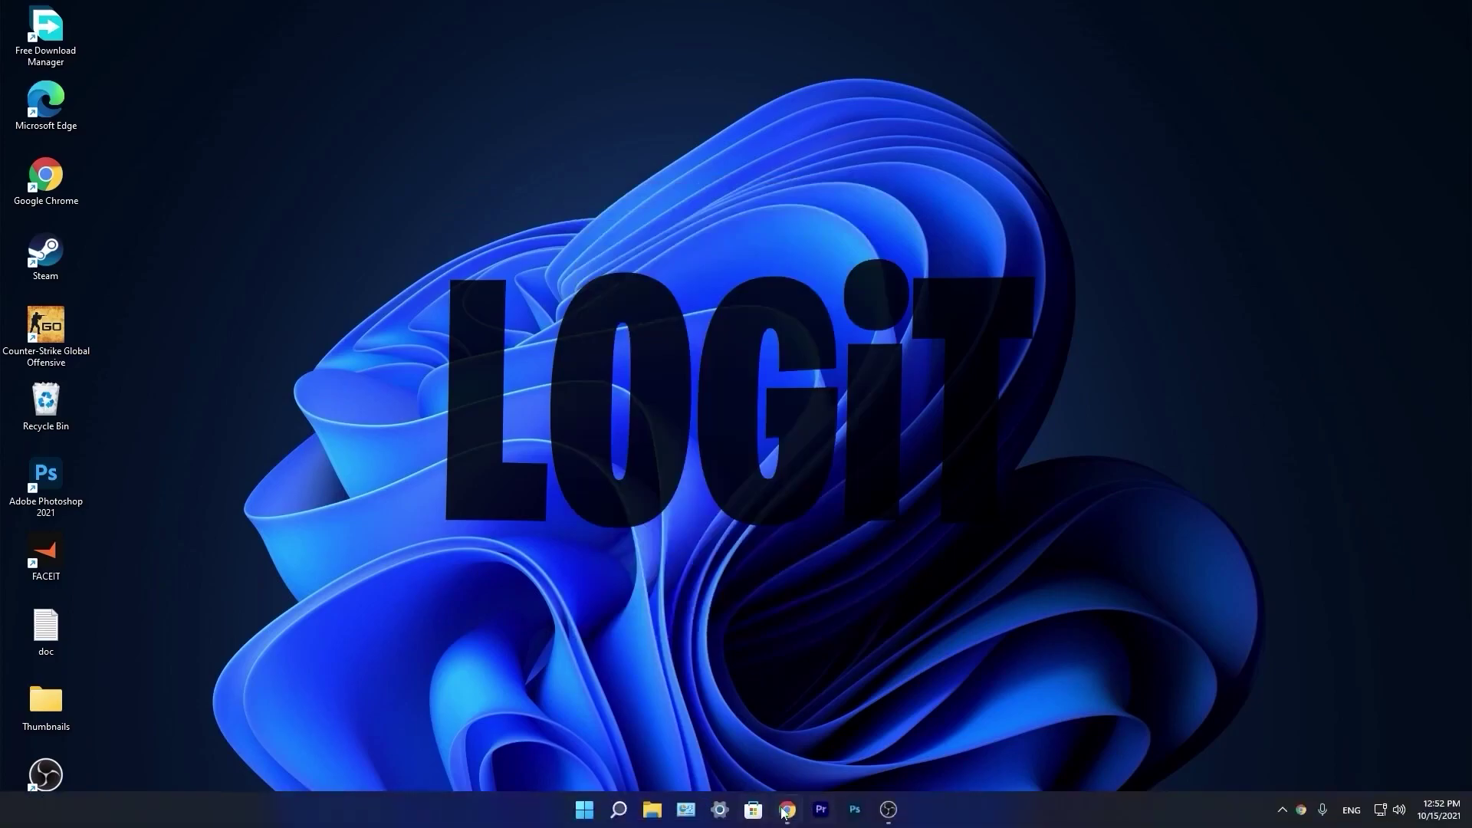
On the NVIDIA driver page, choose GeForce, GeForce 10 Series and GeForce GTX 1050 Ti
click(786, 810)
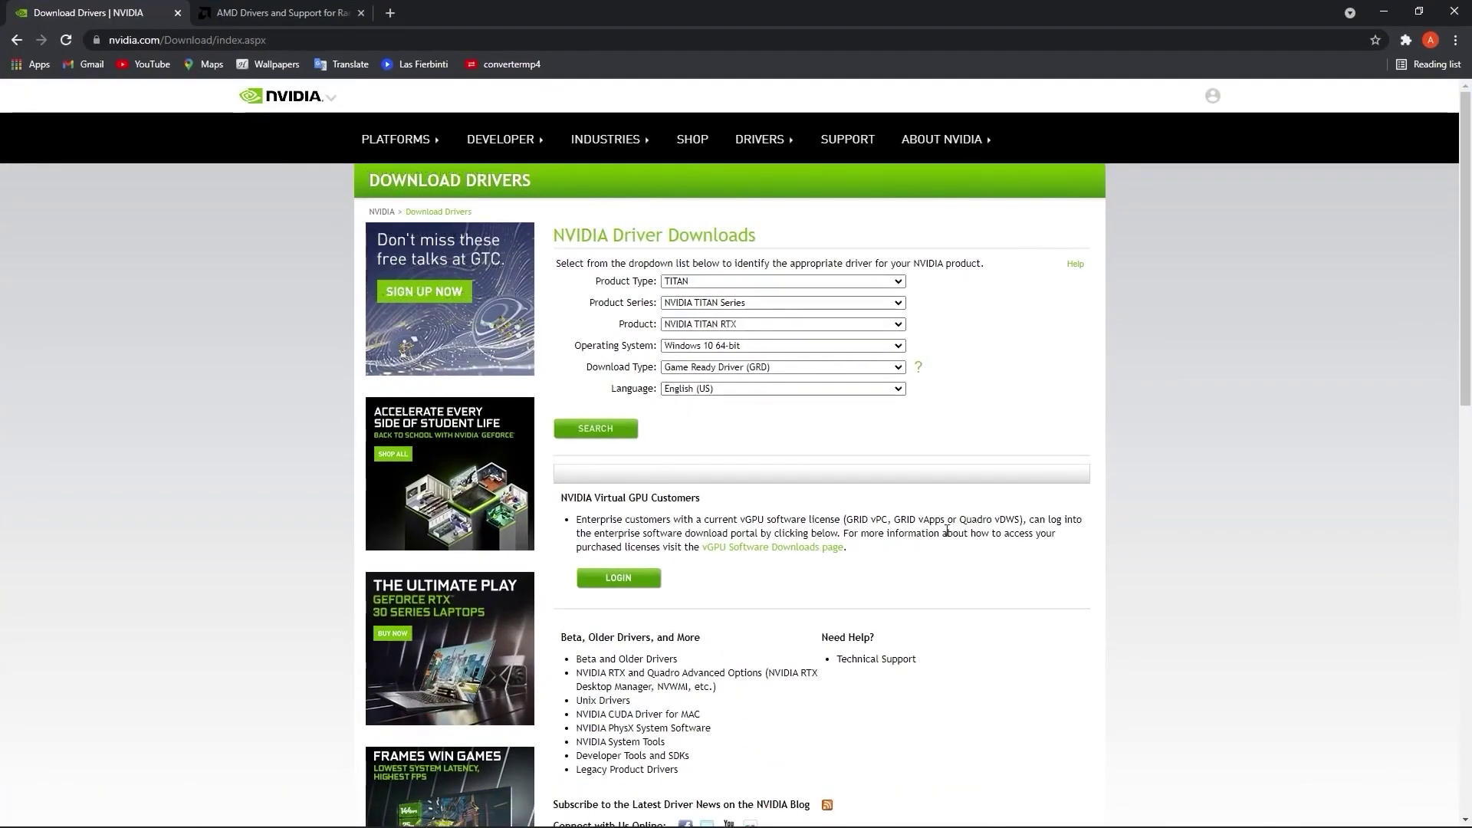
click(783, 281)
click(735, 301)
click(782, 302)
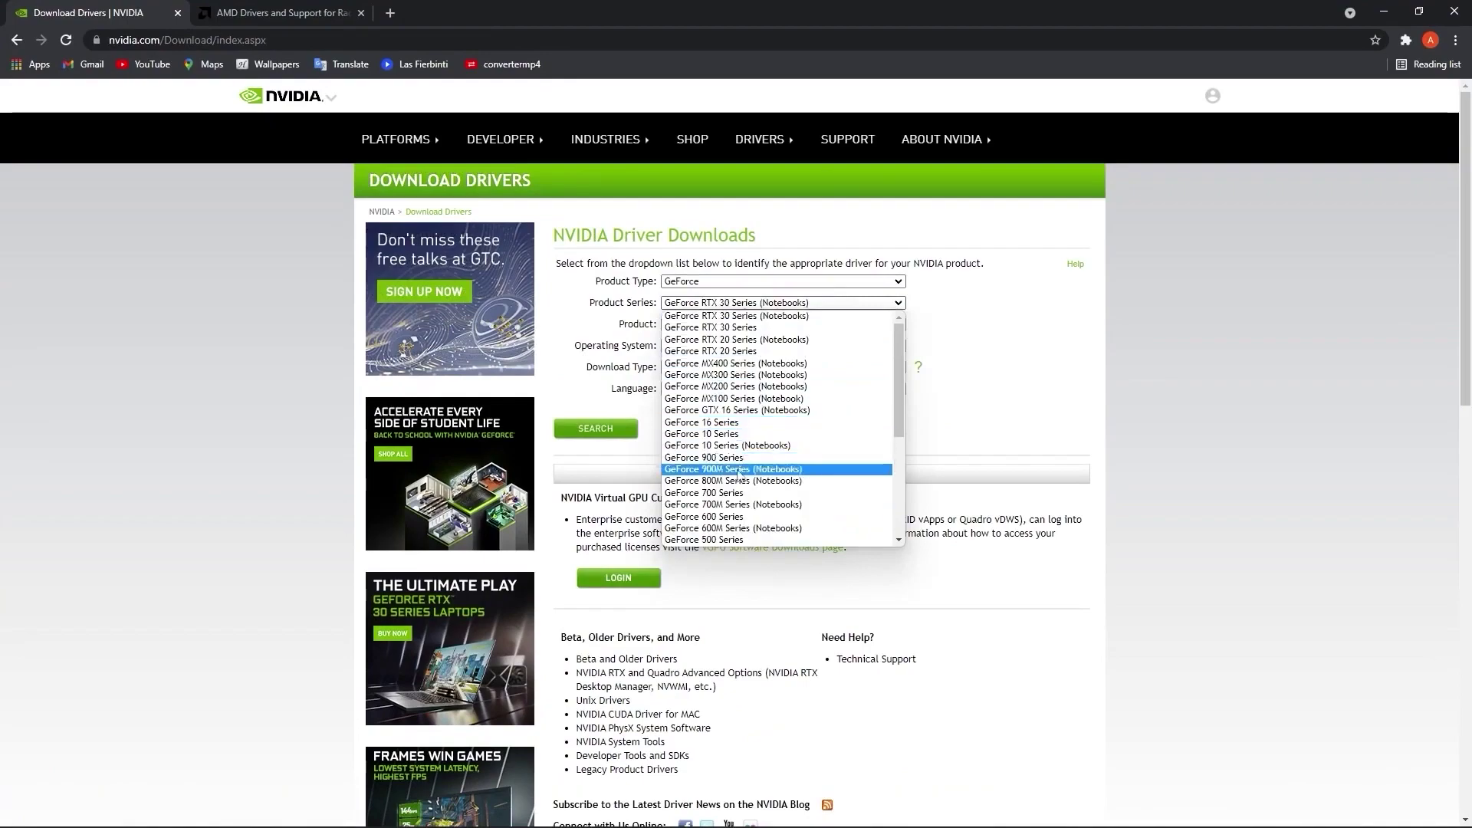
click(737, 460)
click(782, 323)
click(736, 409)
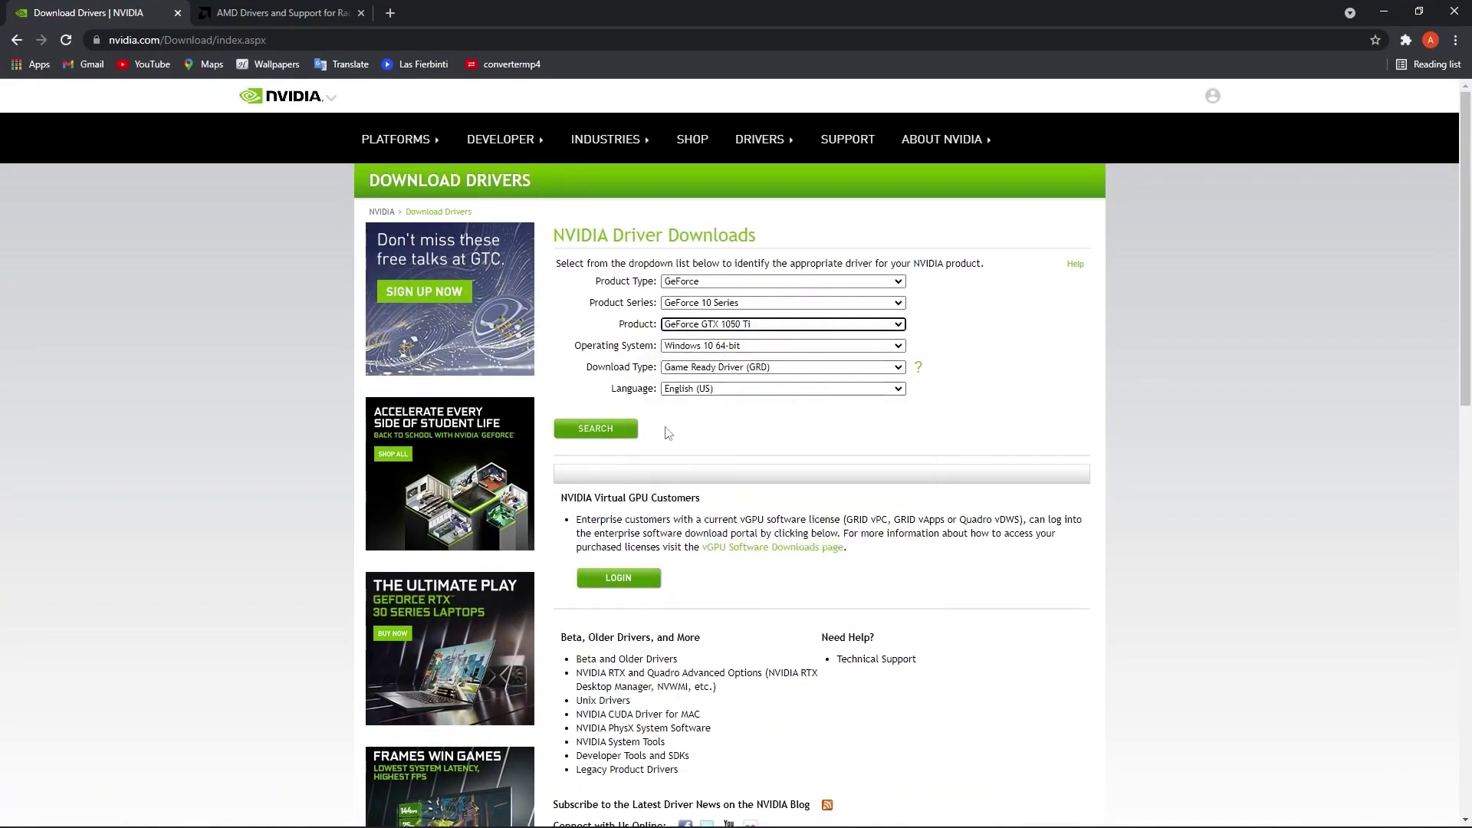
Search for the matching driver and proceed to download Game Ready Driver 496.13
click(595, 428)
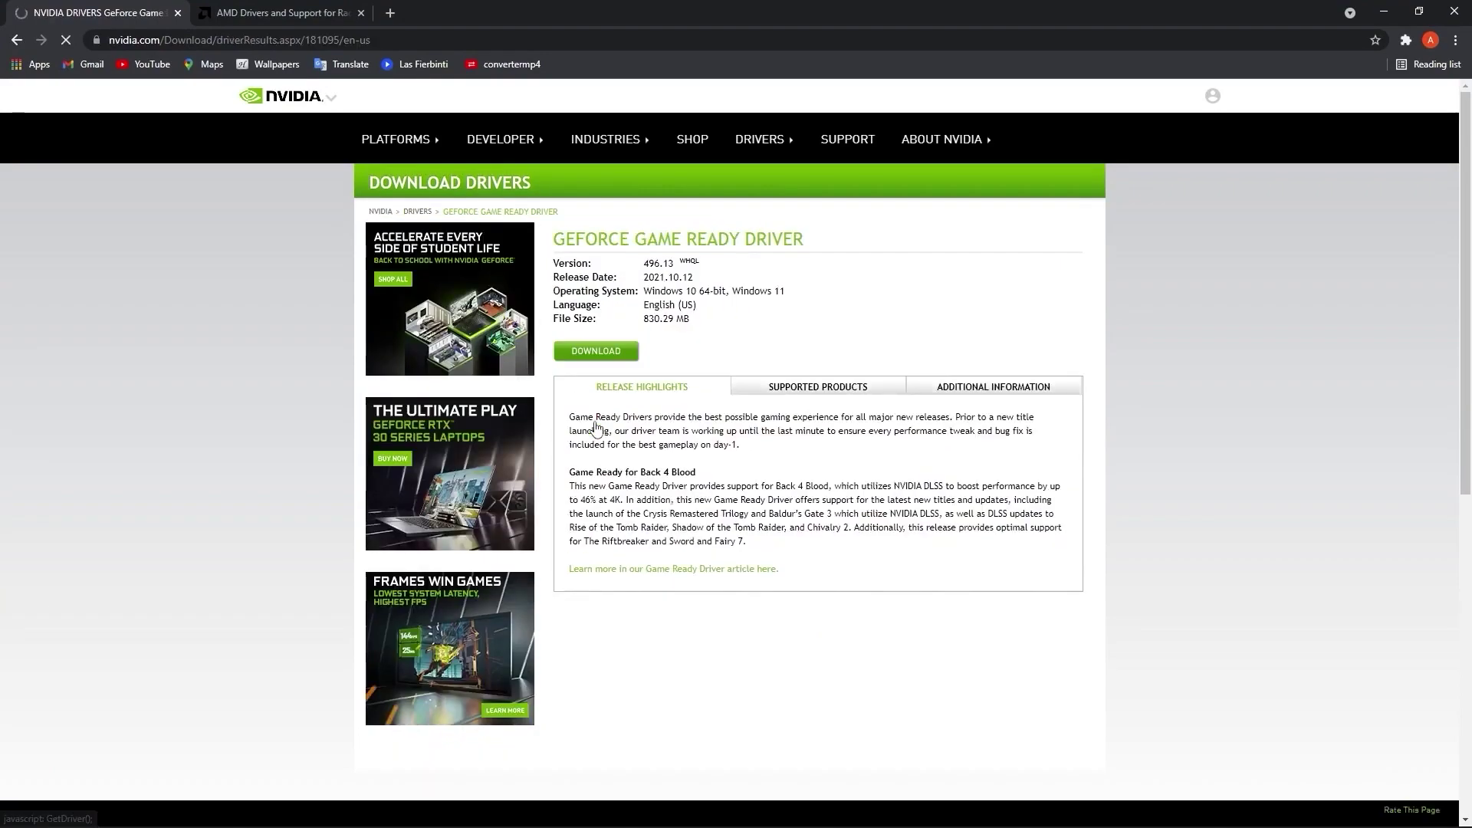
click(596, 351)
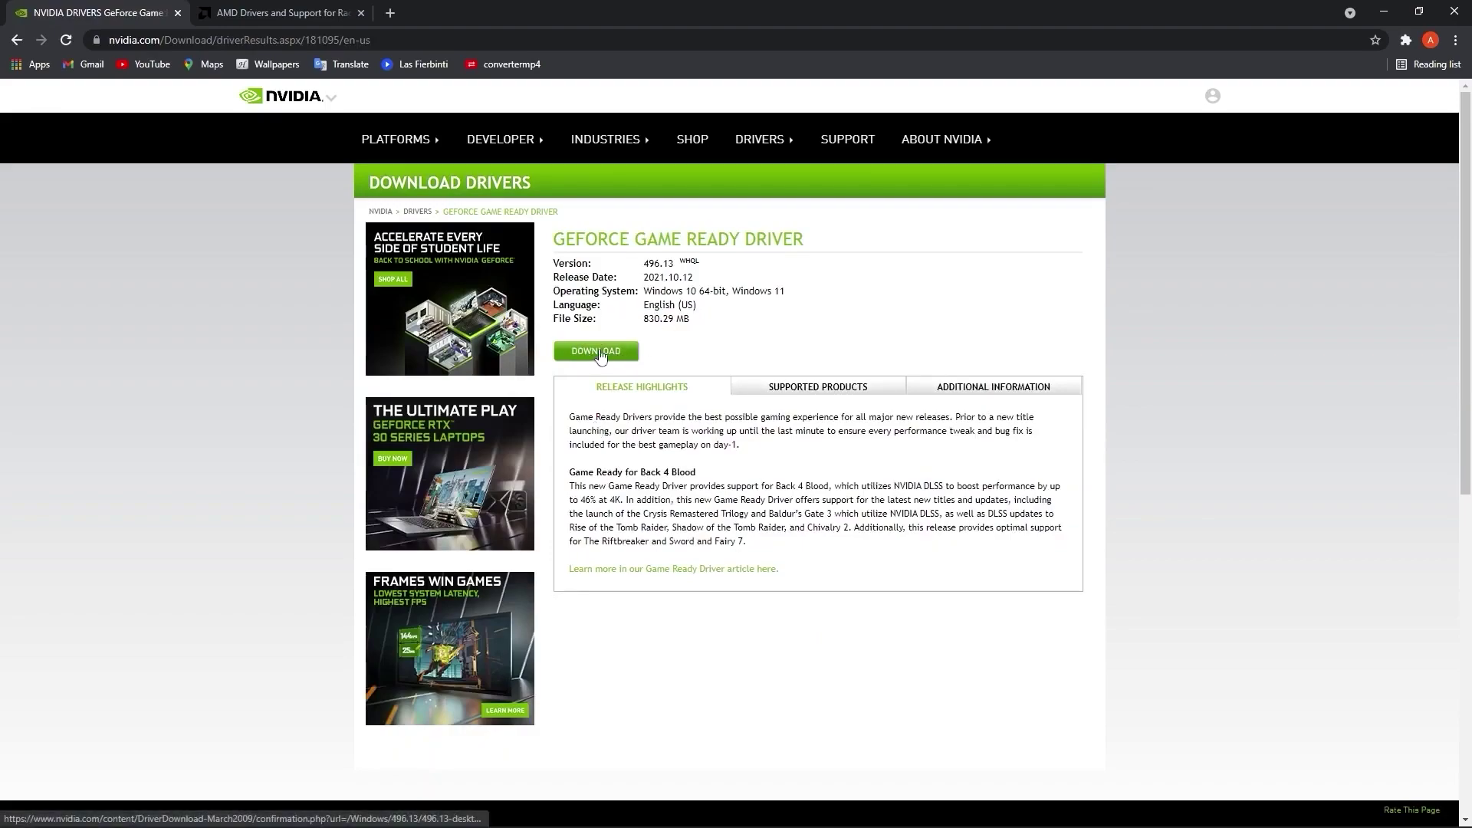
click(819, 307)
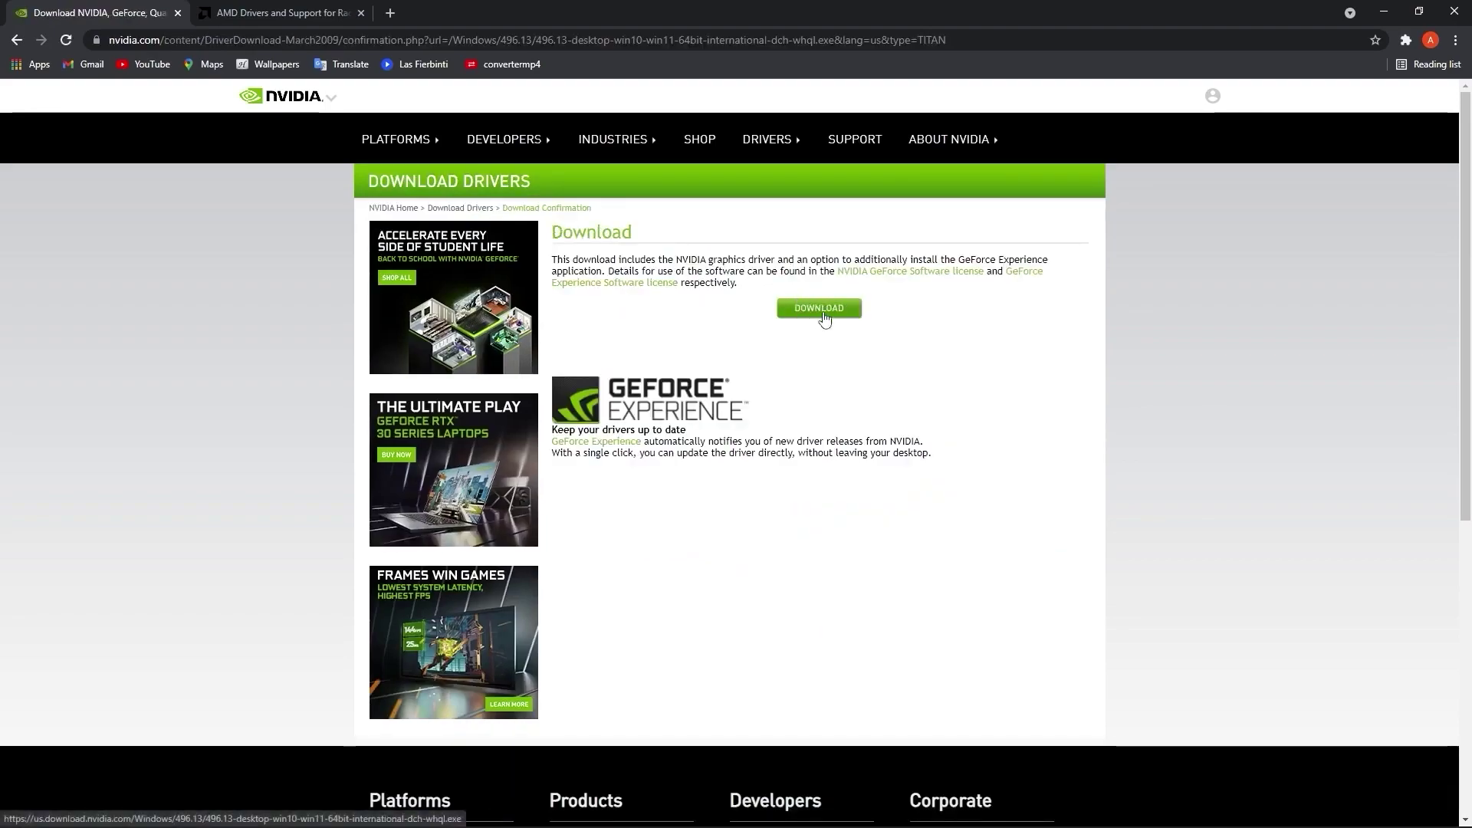
Submit Graphics, AMD Radeon RX 5300 Series and AMD Radeon RX 5300 in AMD's product selector
click(282, 12)
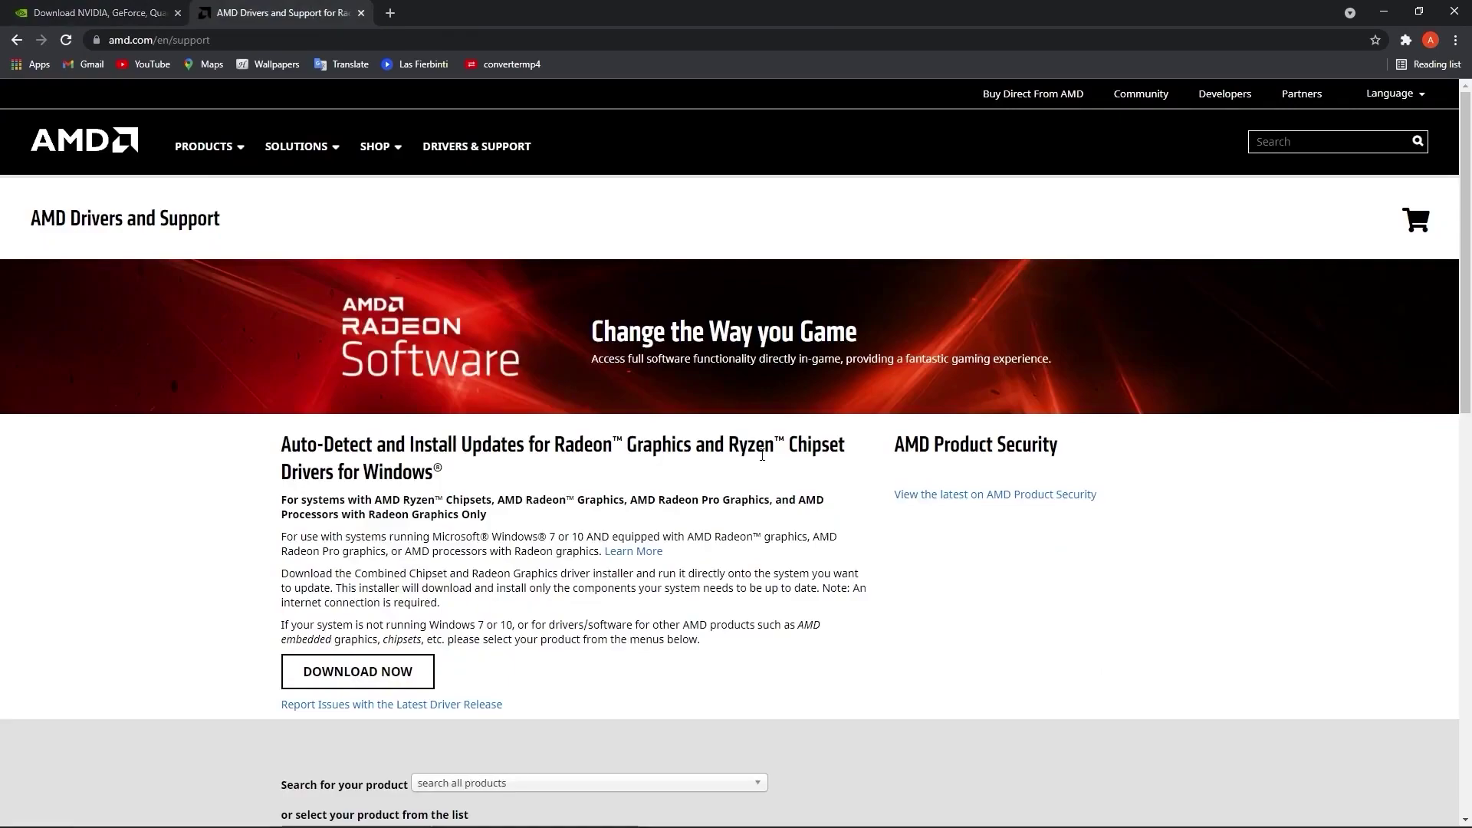
scroll(761, 457, down, 4)
scroll(771, 410, down, 2)
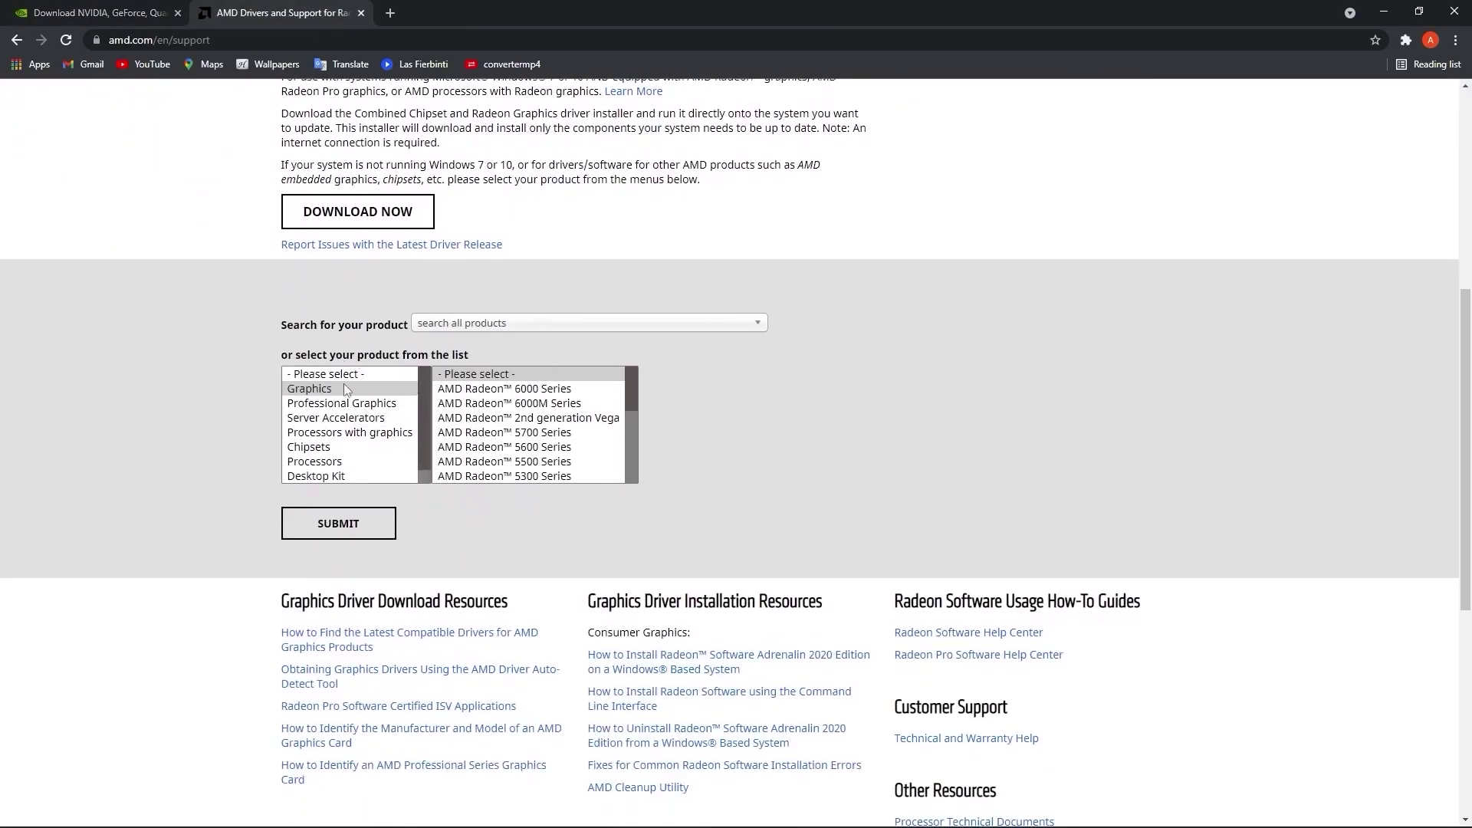
scroll(529, 426, down, 5)
click(529, 425)
scroll(529, 426, down, 3)
click(719, 389)
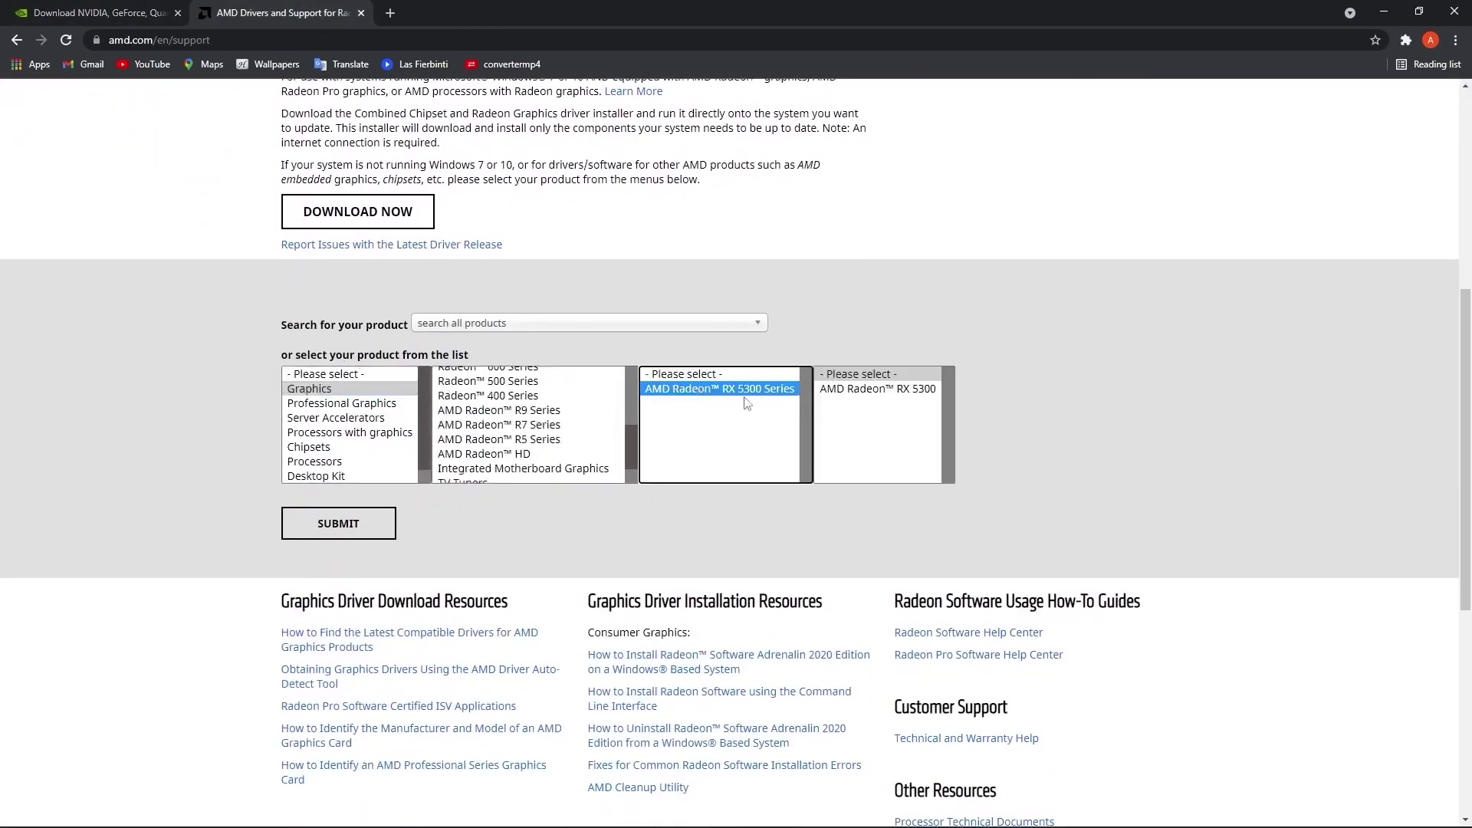
click(860, 391)
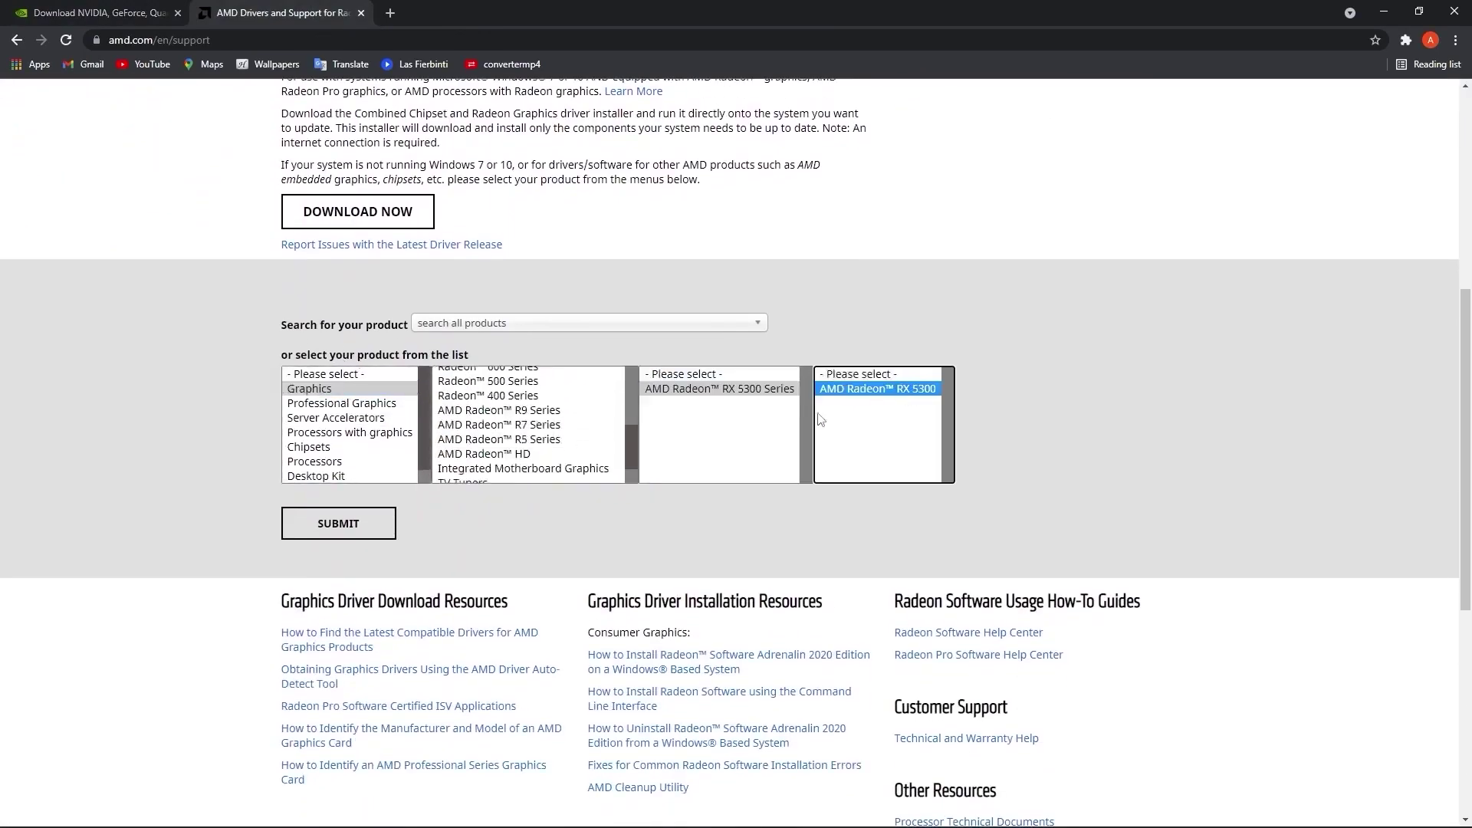
click(344, 538)
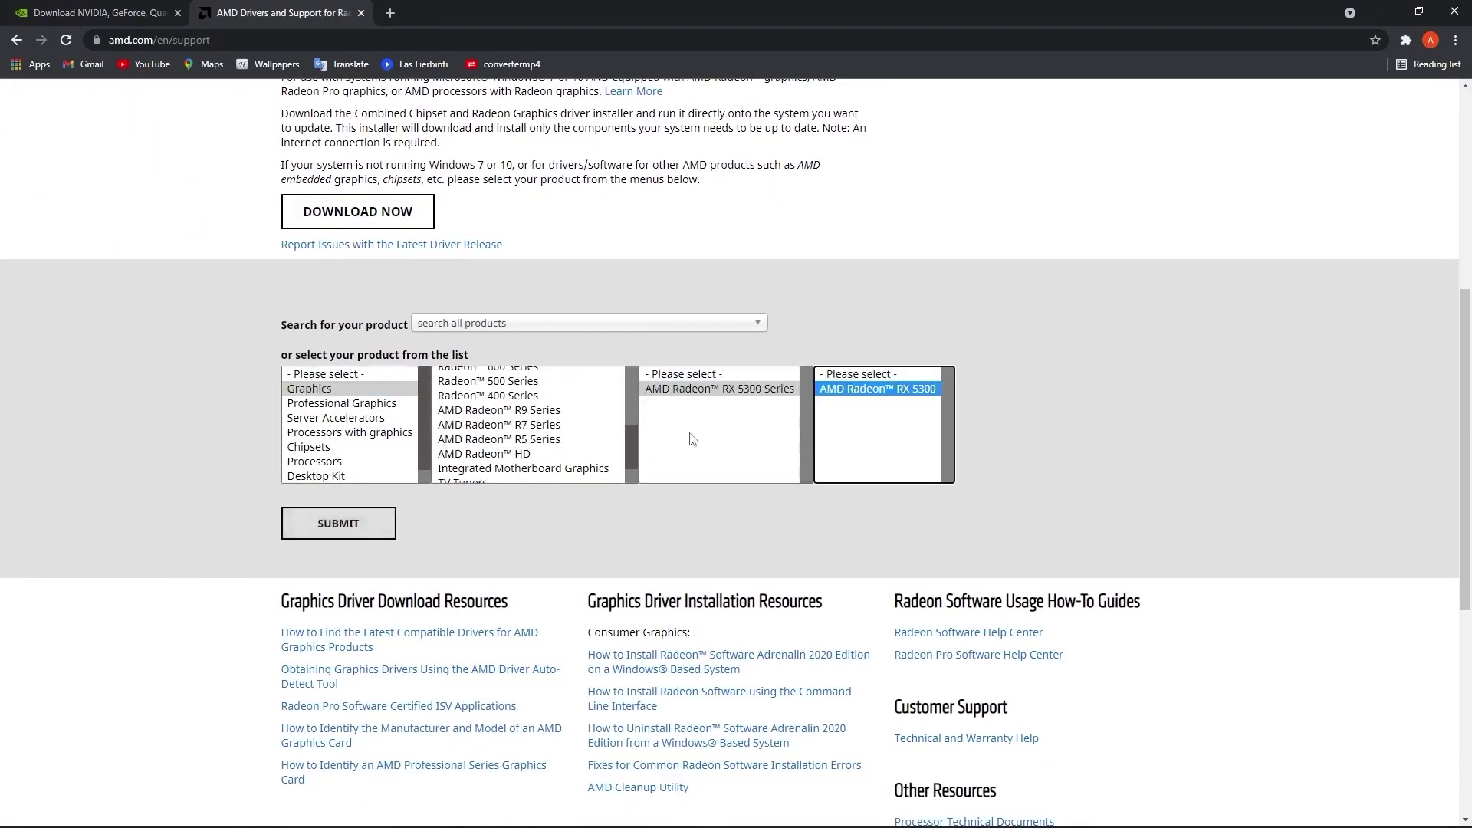